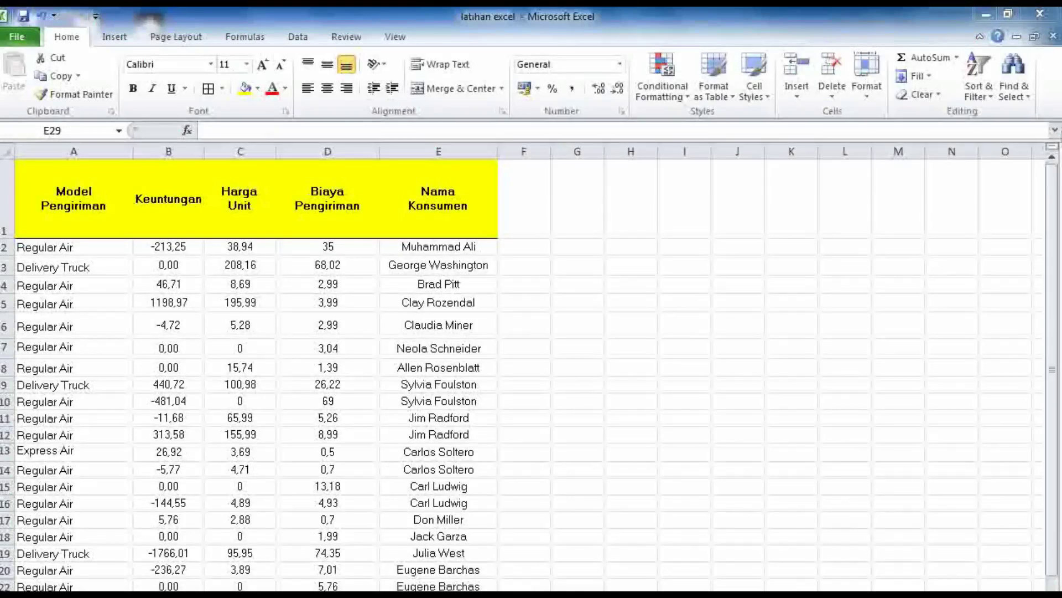
# Show the Notepad shortcut notes and highlight item 1 about minimizing and maximizing the window before returning to Excel
pyautogui.click(223, 596)
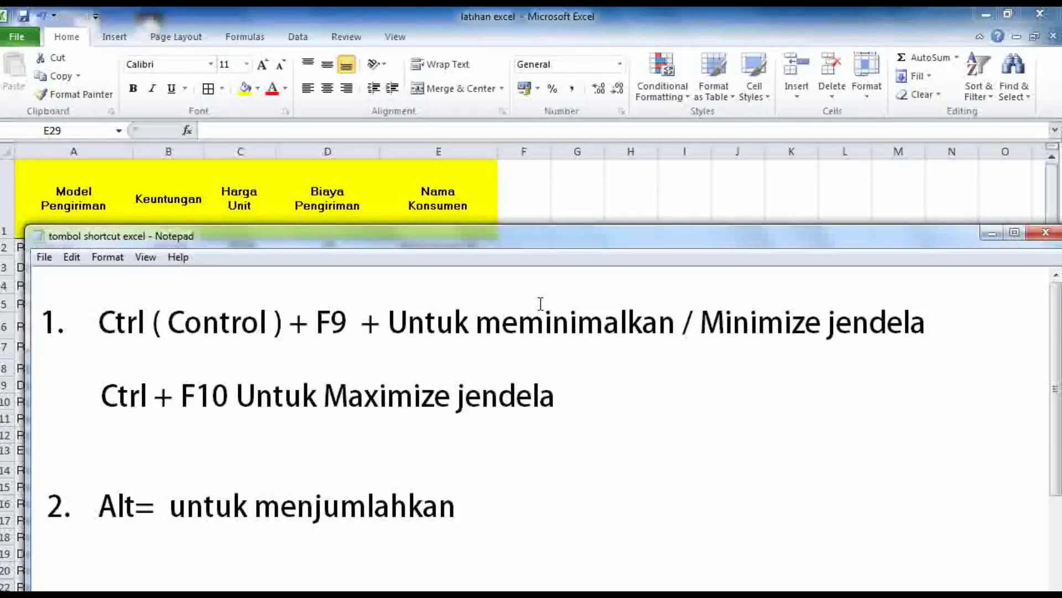
pyautogui.moveTo(588, 401); pyautogui.dragTo(106, 296)
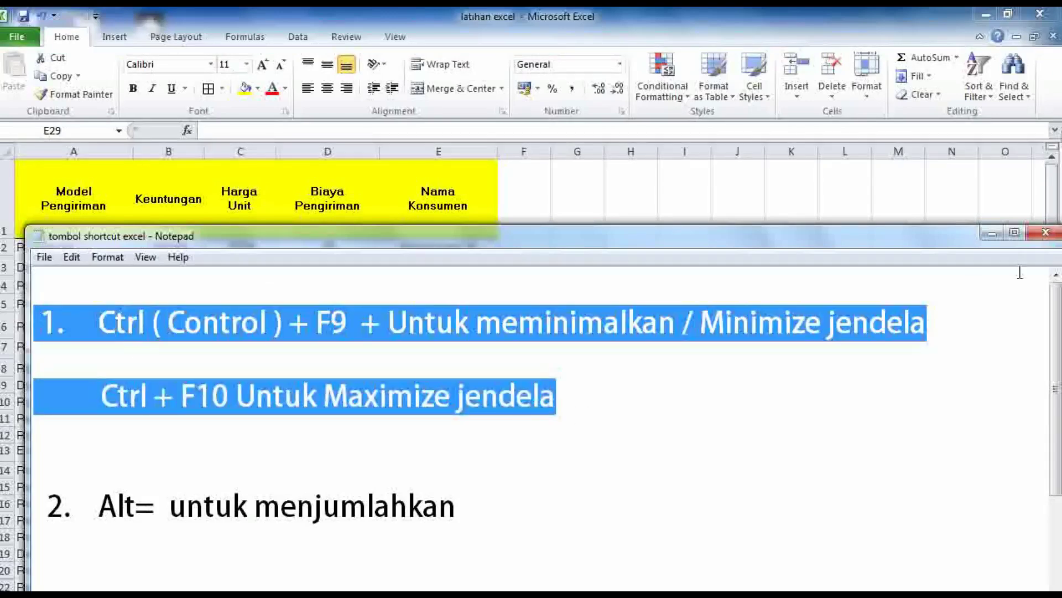
pyautogui.click(992, 236)
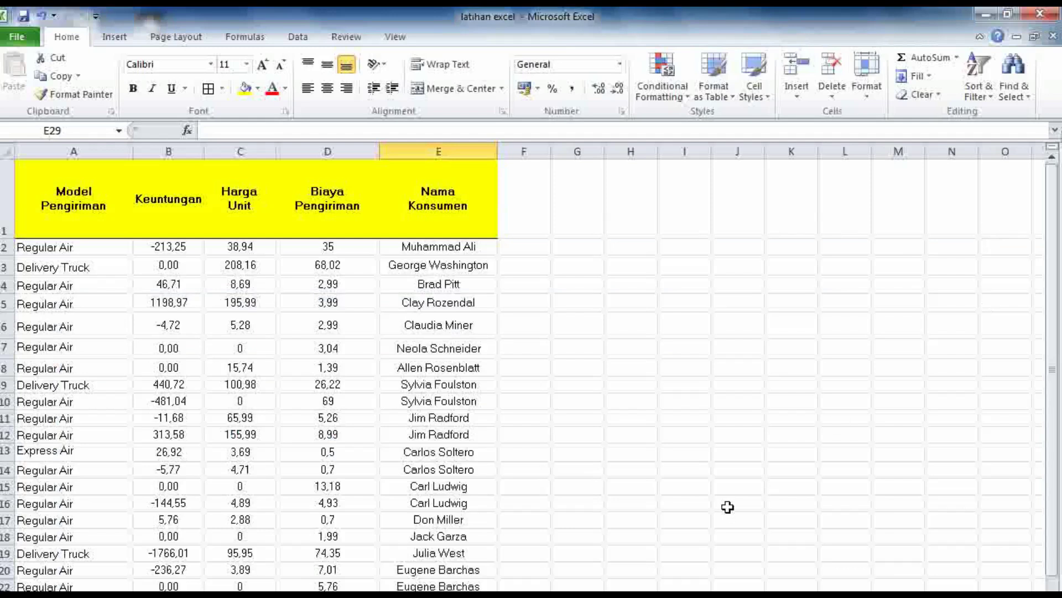
# Switch back to the Notepad notes to read item 2 about summing, and return to the Excel worksheet
pyautogui.hotkey('ctrl', 'w')
pyautogui.hotkey('alt', 'Tab')
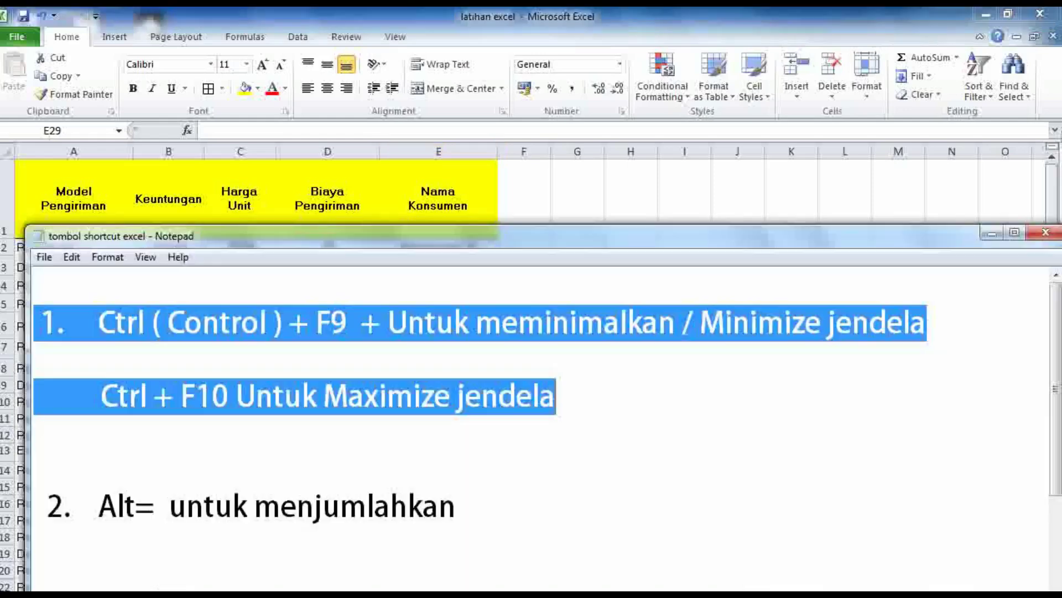
pyautogui.click(615, 493)
pyautogui.scroll(-2, 619, 491)
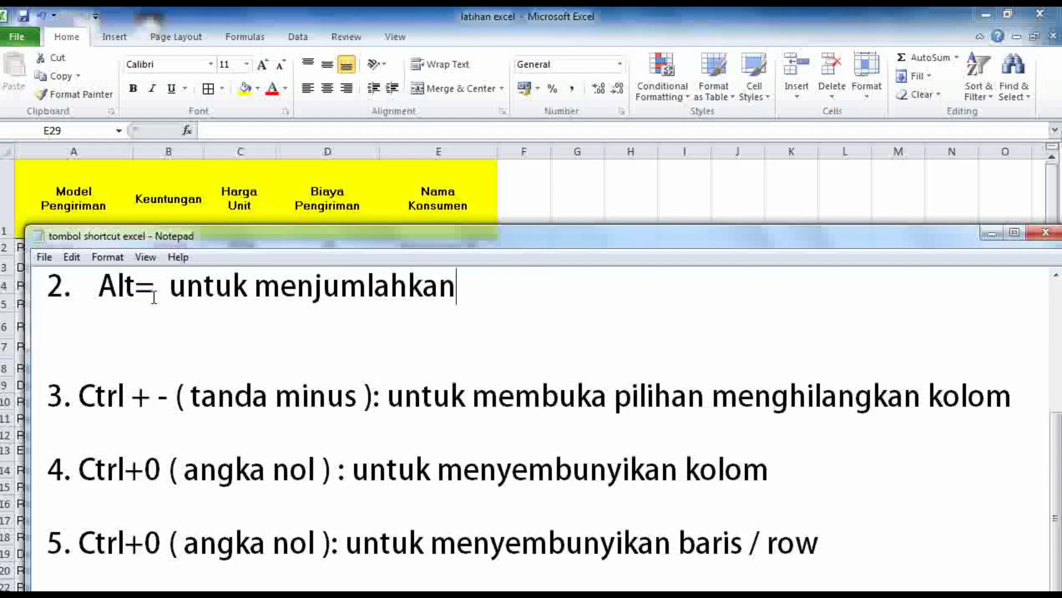
pyautogui.click(994, 234)
# Total the Keuntungan column in cell B24 with an automatic sum of B2:B23
pyautogui.scroll(-1, 491, 350)
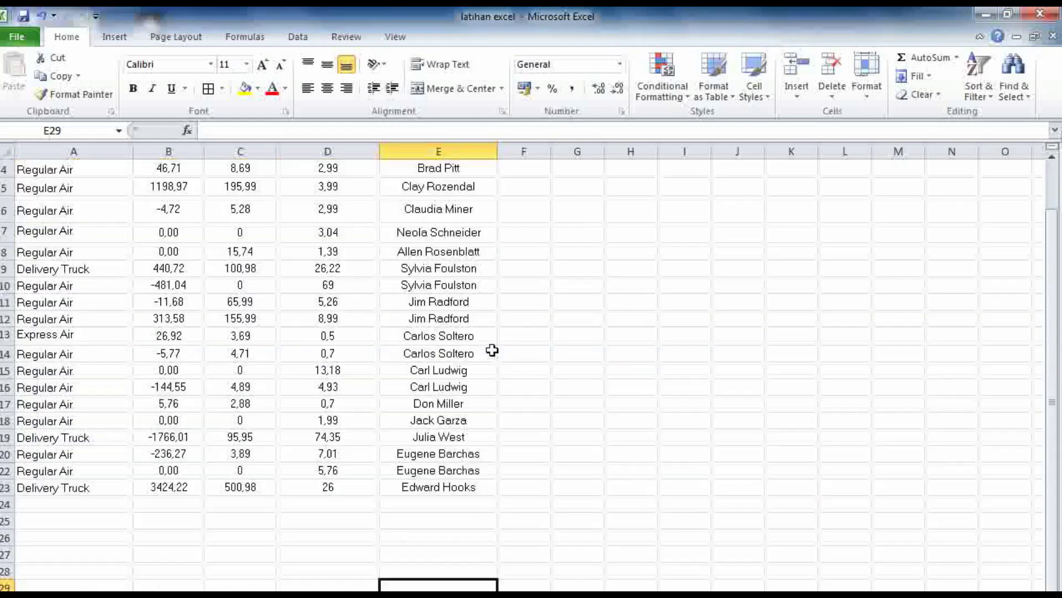
pyautogui.scroll(1, 448, 323)
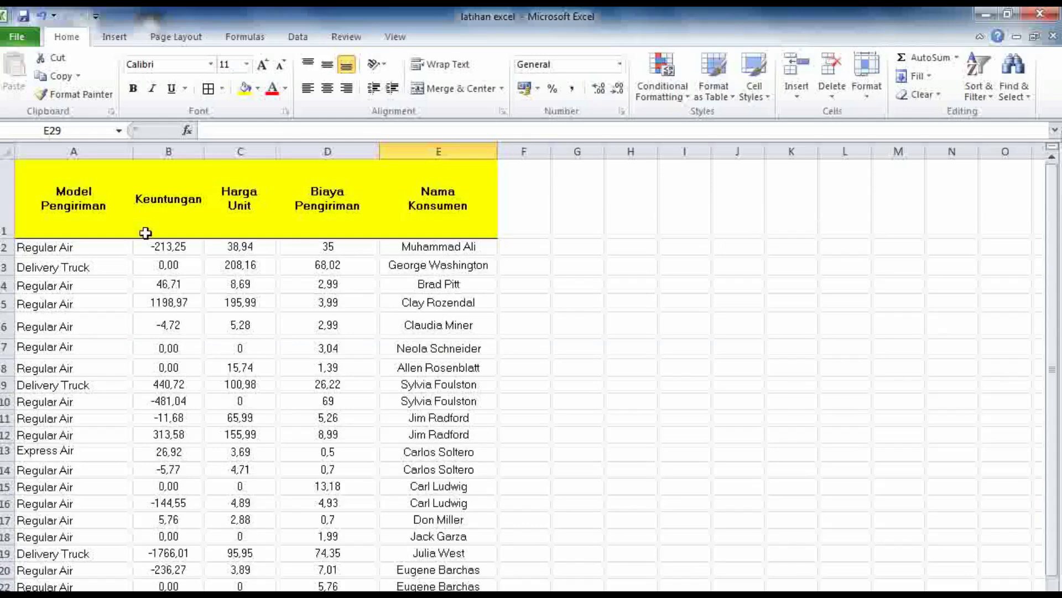
pyautogui.moveTo(146, 244); pyautogui.dragTo(161, 541)
pyautogui.click(162, 542)
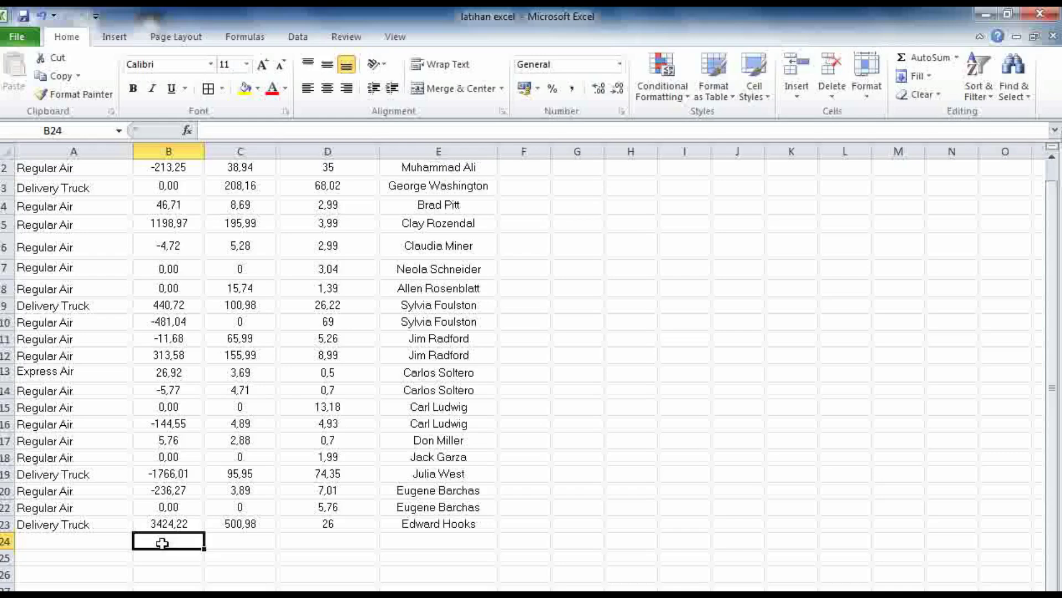
pyautogui.press('alt')
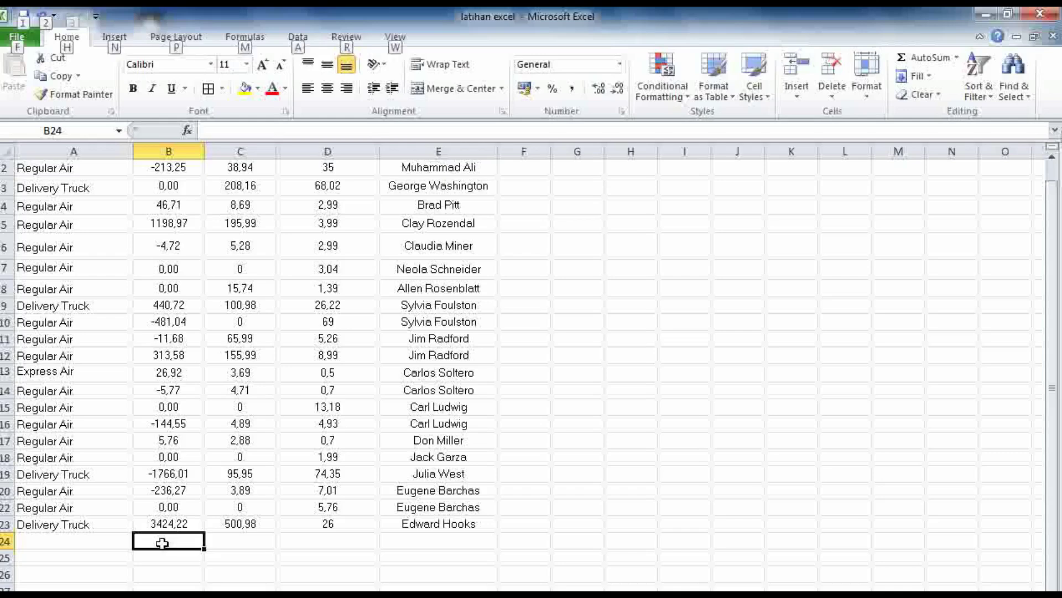
pyautogui.hotkey('alt', '=')
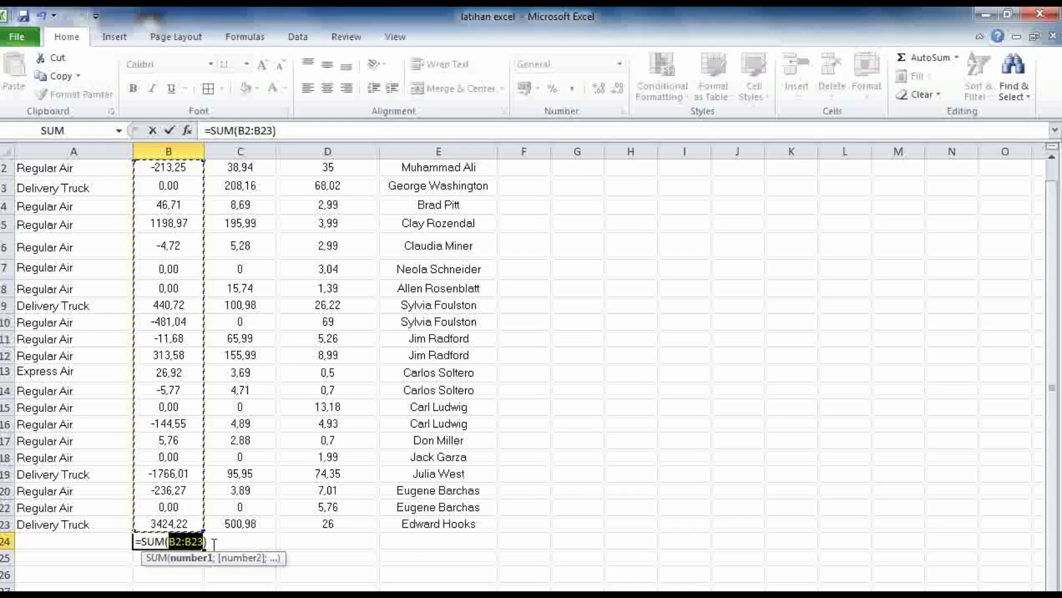
pyautogui.press('Return')
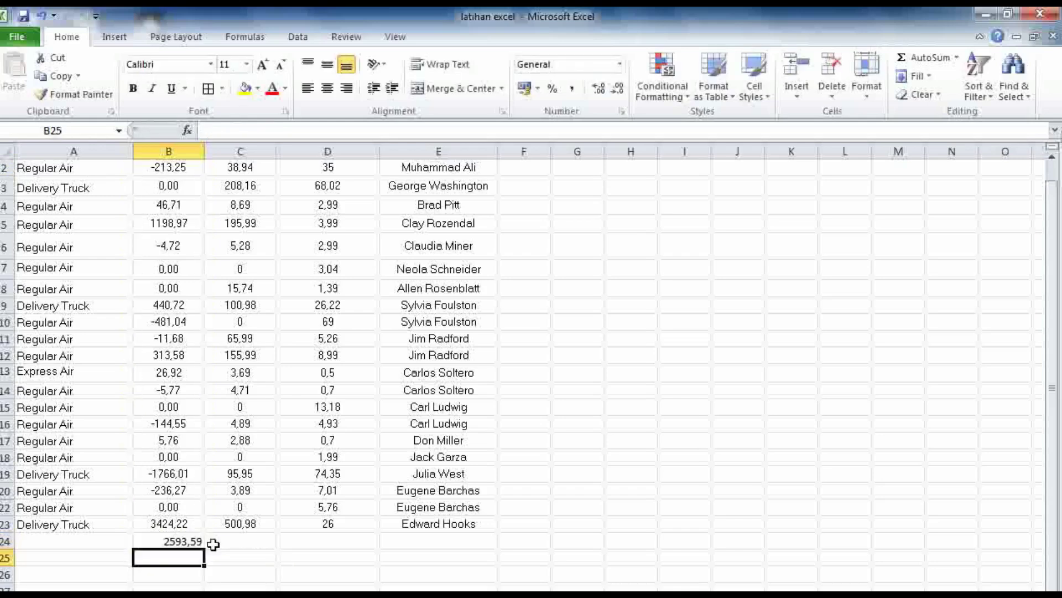
# Total the Harga Unit column in cell C24 with an automatic sum of C2:C23
pyautogui.click(240, 539)
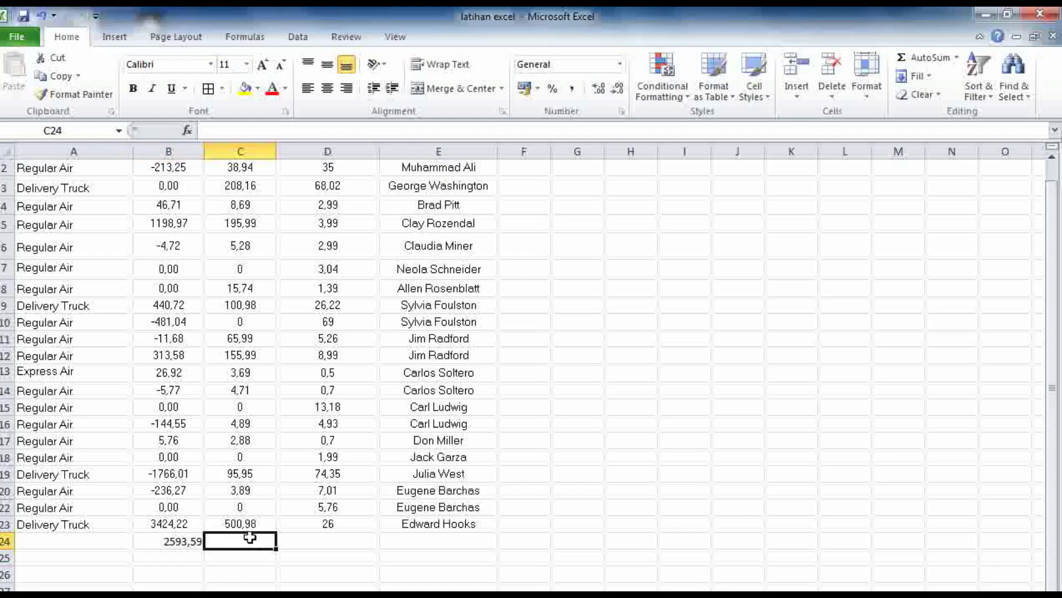
pyautogui.hotkey('alt', '=')
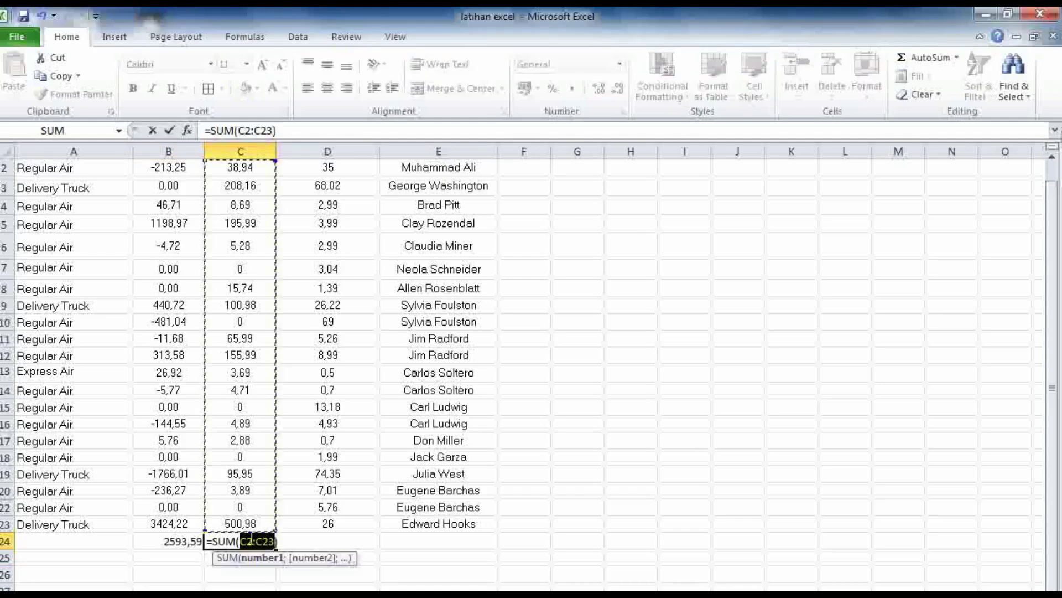
pyautogui.press('Return')
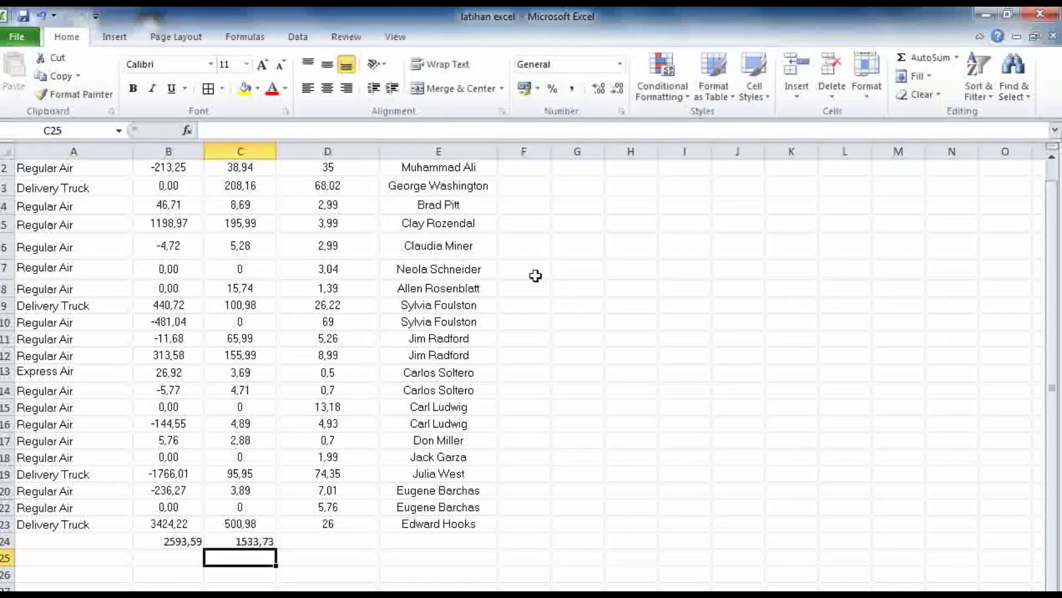
# Replace the customer name in cell E3 with an automatic sum of B3:D3
pyautogui.click(493, 192)
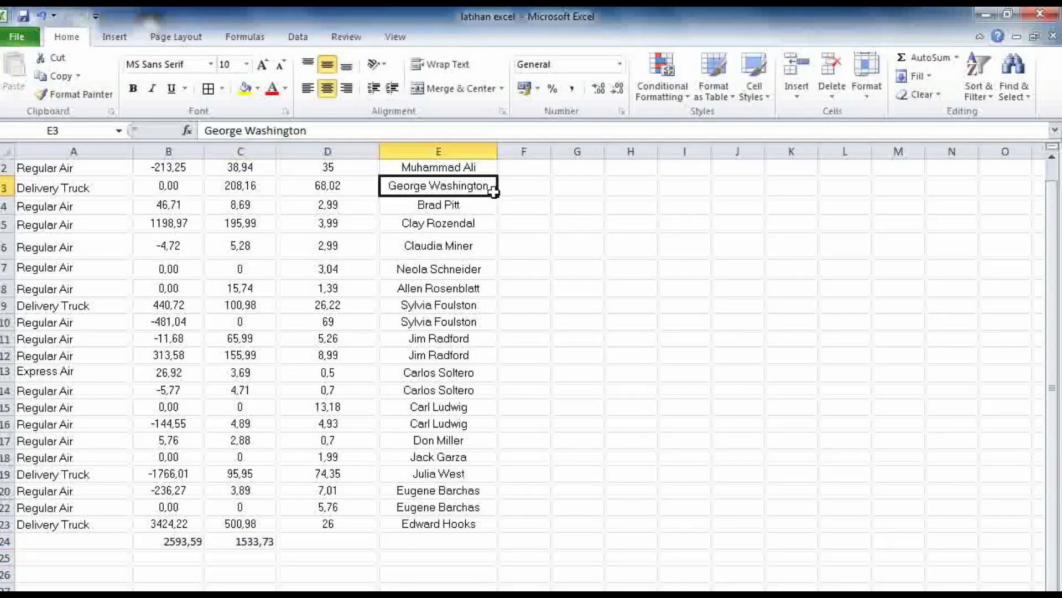
pyautogui.press('Delete')
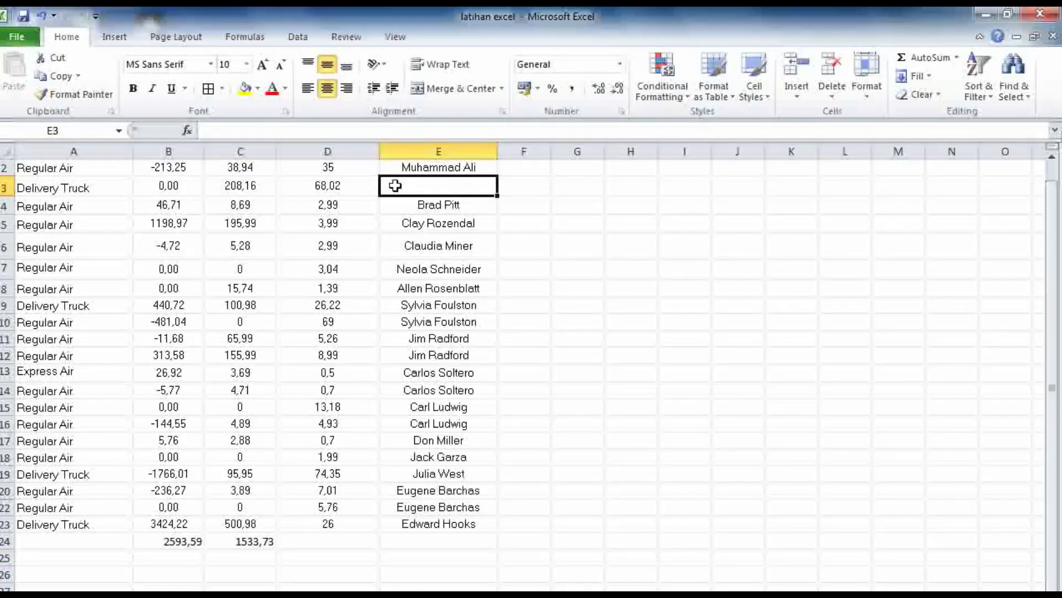
pyautogui.press('alt')
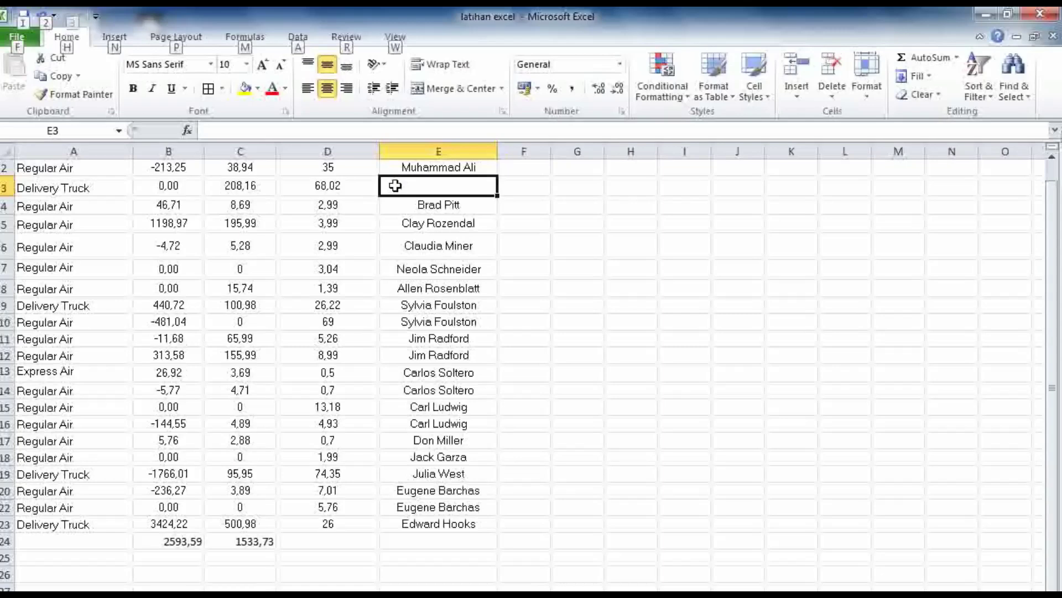
pyautogui.hotkey('alt', '=')
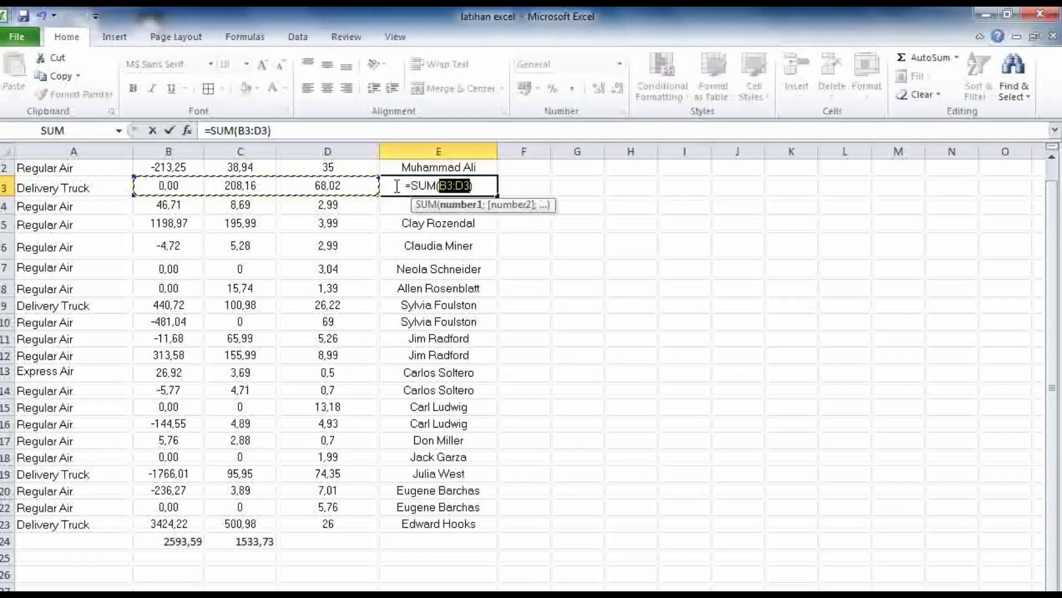
pyautogui.press('Return')
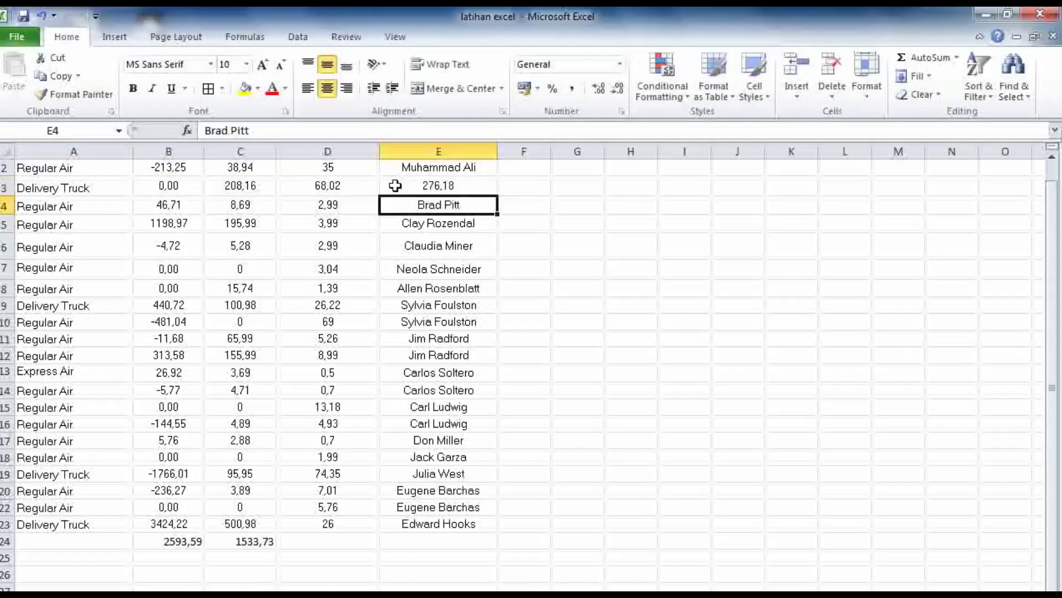
# Clear the customer names from cells E4 to E6
pyautogui.moveTo(488, 223); pyautogui.dragTo(426, 209)
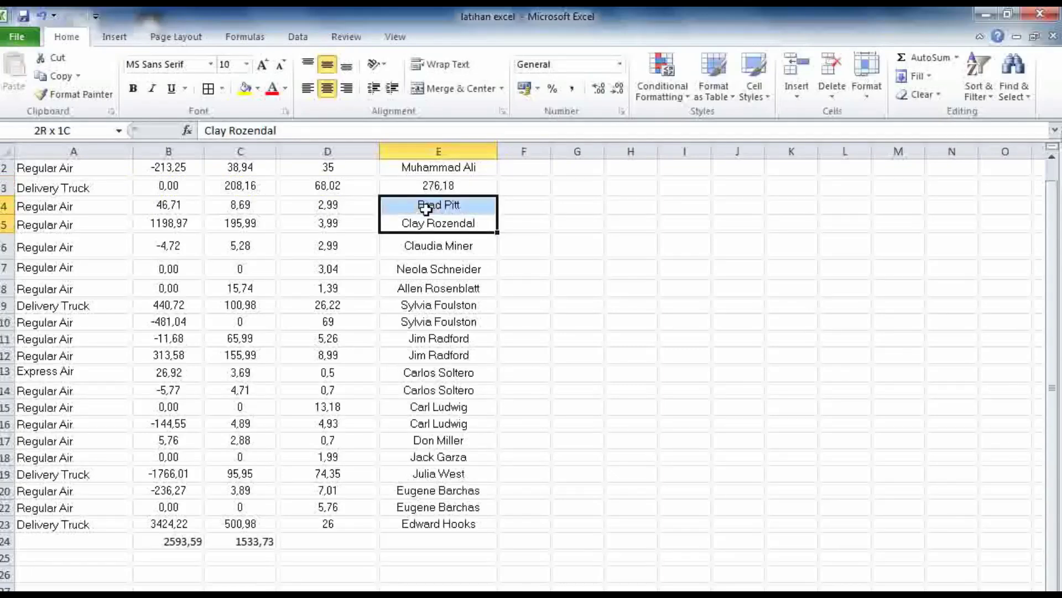
pyautogui.moveTo(484, 251); pyautogui.dragTo(425, 212)
pyautogui.press('Delete')
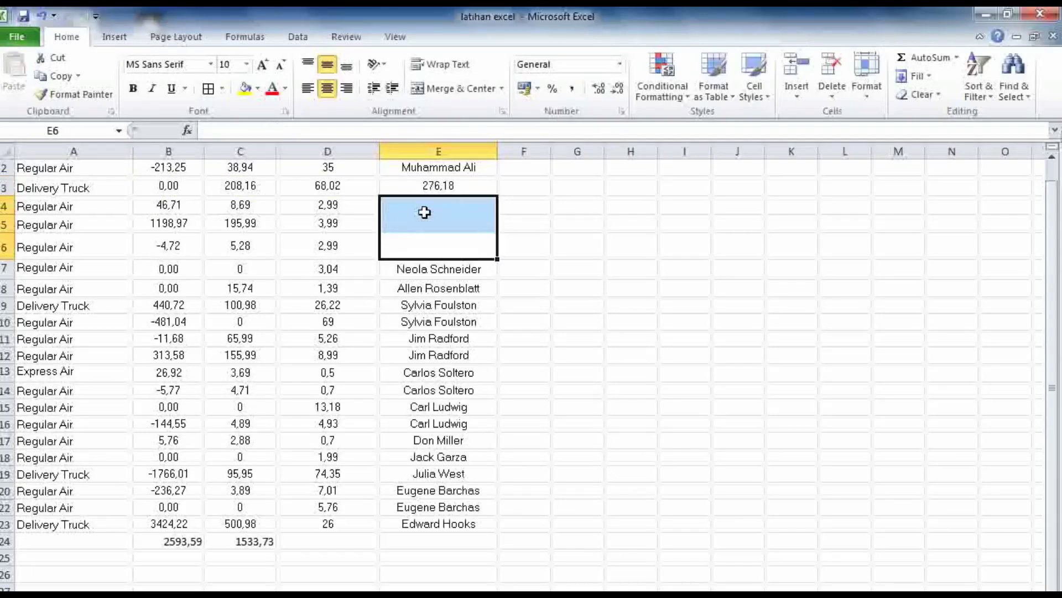
pyautogui.click(530, 237)
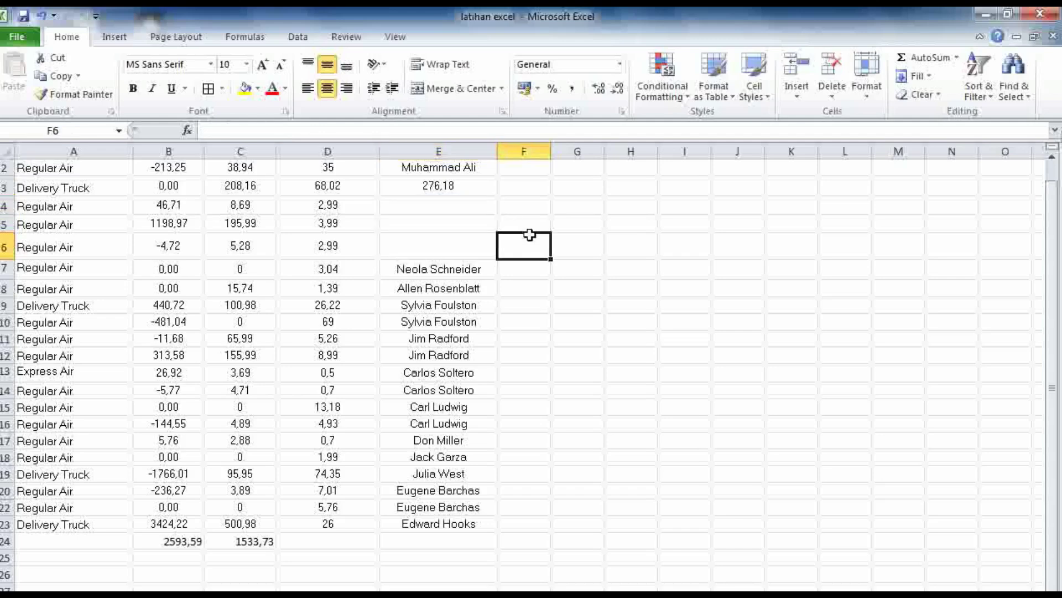
# Fill the row sum formula from cell E3 down through E6
pyautogui.click(462, 186)
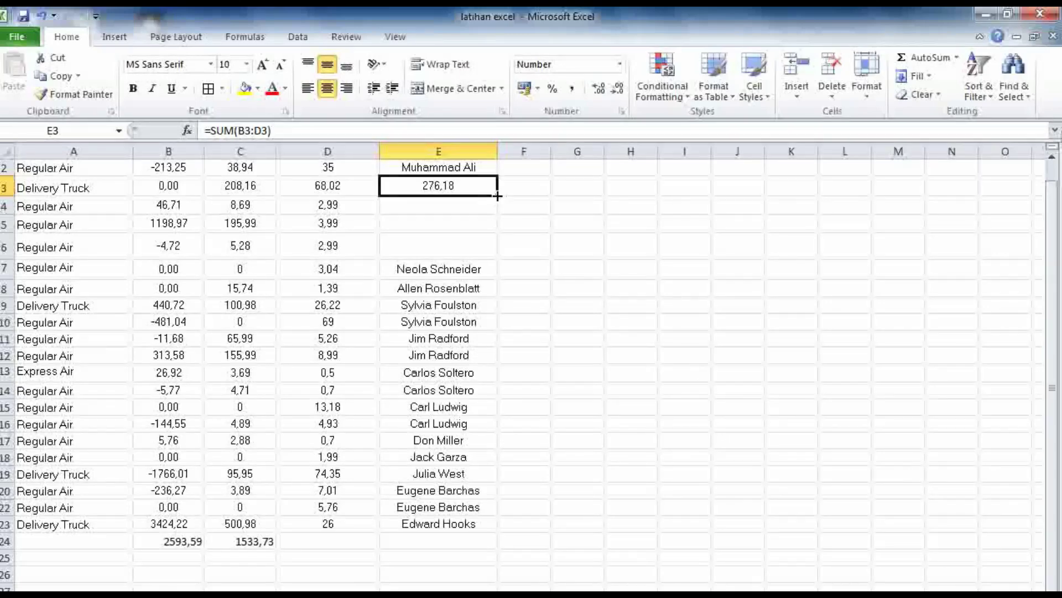
pyautogui.moveTo(497, 196); pyautogui.dragTo(491, 249)
pyautogui.click(621, 247)
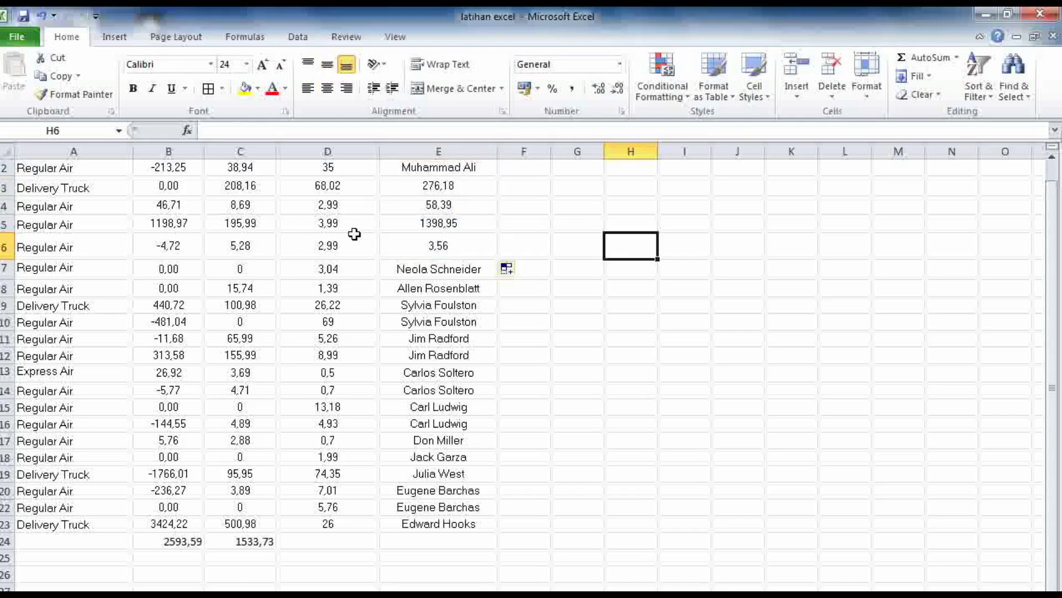
# Consult item 3 of the Notepad notes about the delete options and select cell A12 in the Excel worksheet
pyautogui.click(302, 595)
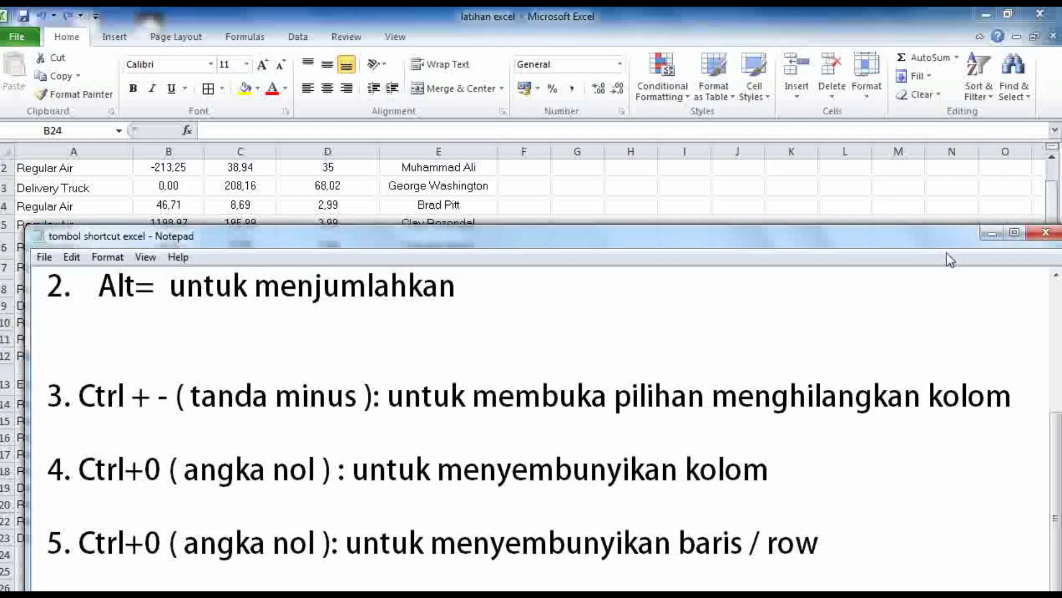
pyautogui.click(991, 233)
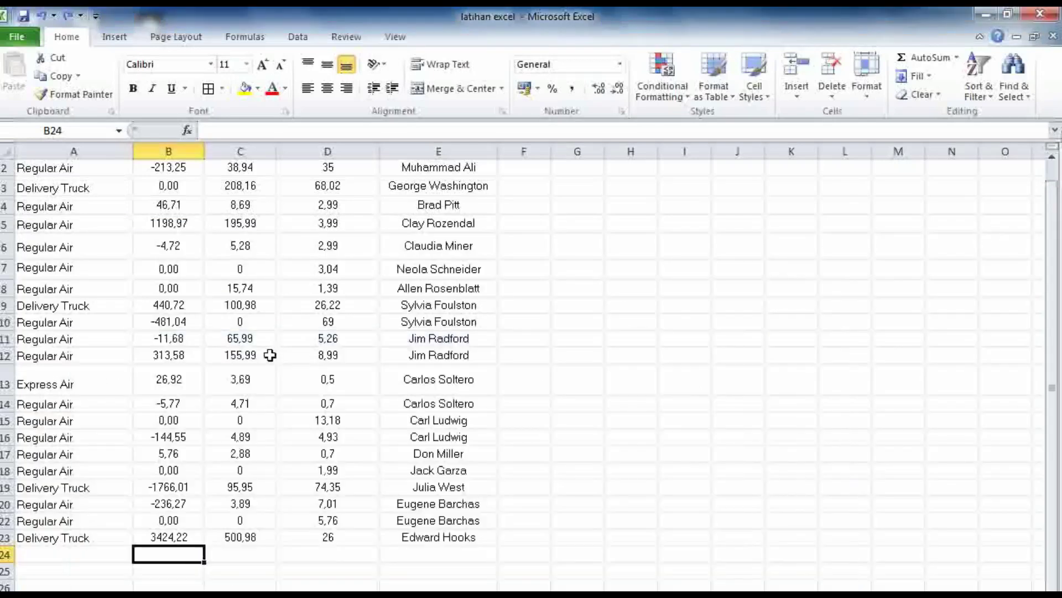
pyautogui.click(83, 355)
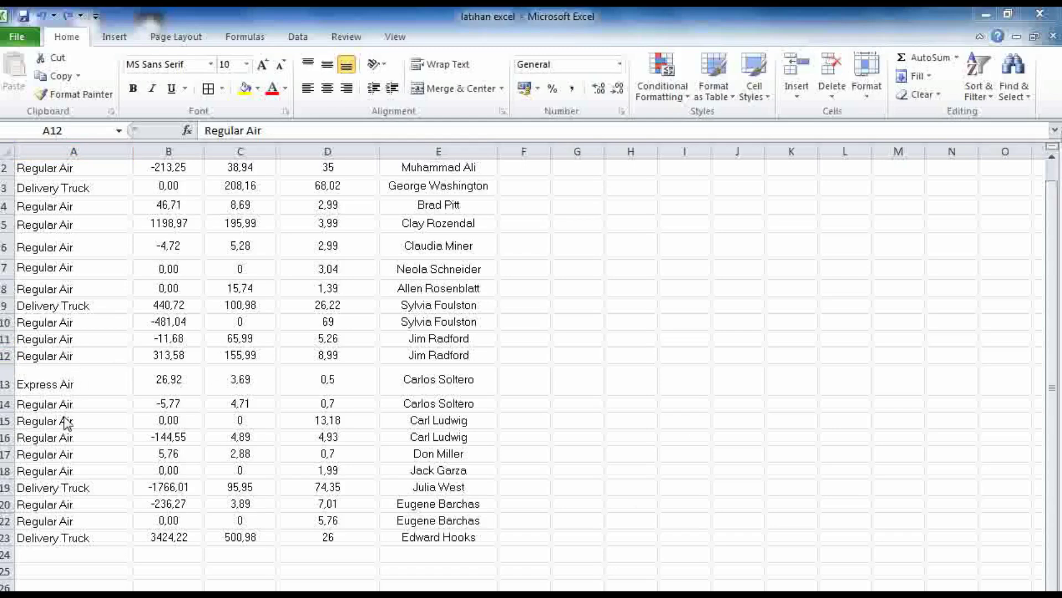
pyautogui.click(53, 380)
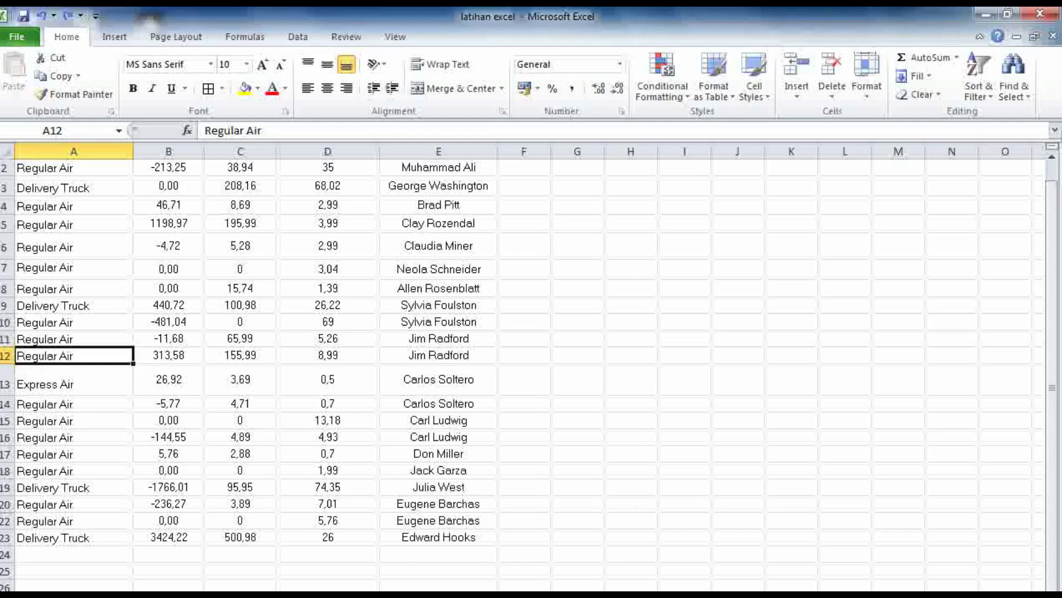
pyautogui.click(206, 595)
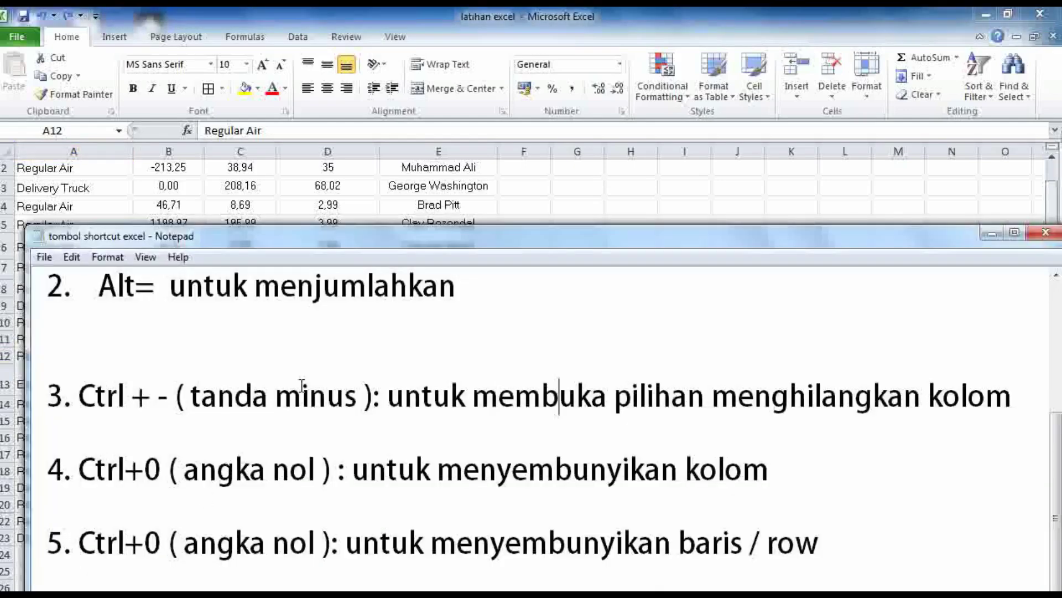
pyautogui.click(200, 595)
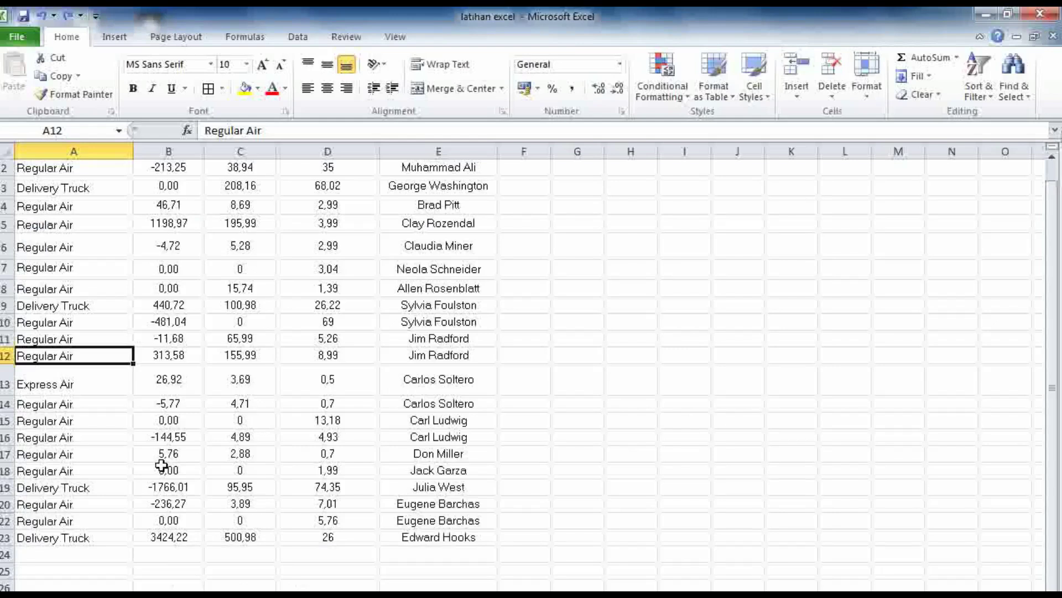
# Delete cell A12 using the Shift cells left option, and undo the deletion
pyautogui.hotkey('ctrl', '-')
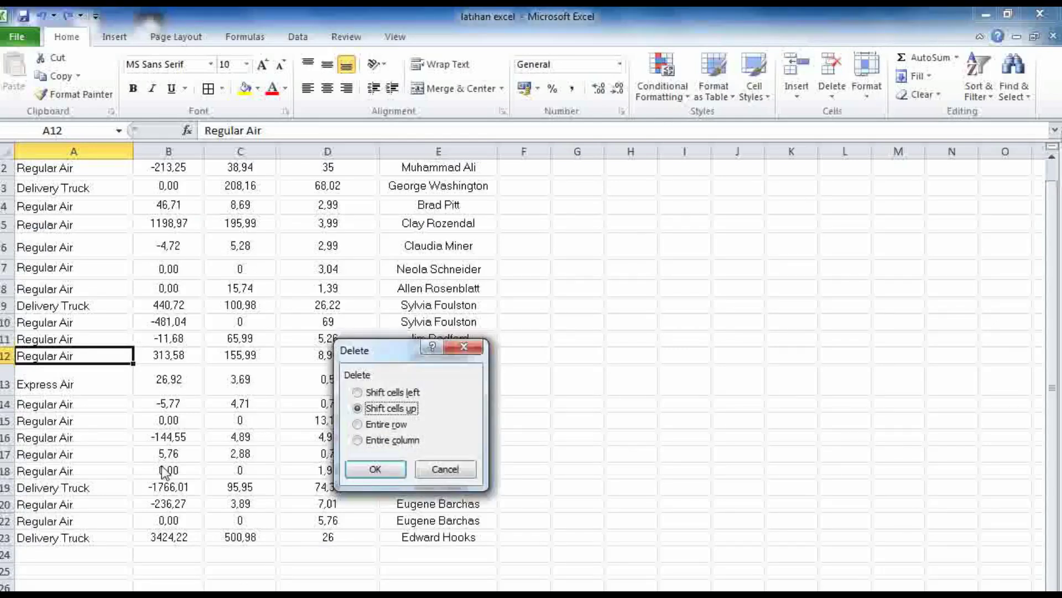
pyautogui.click(362, 392)
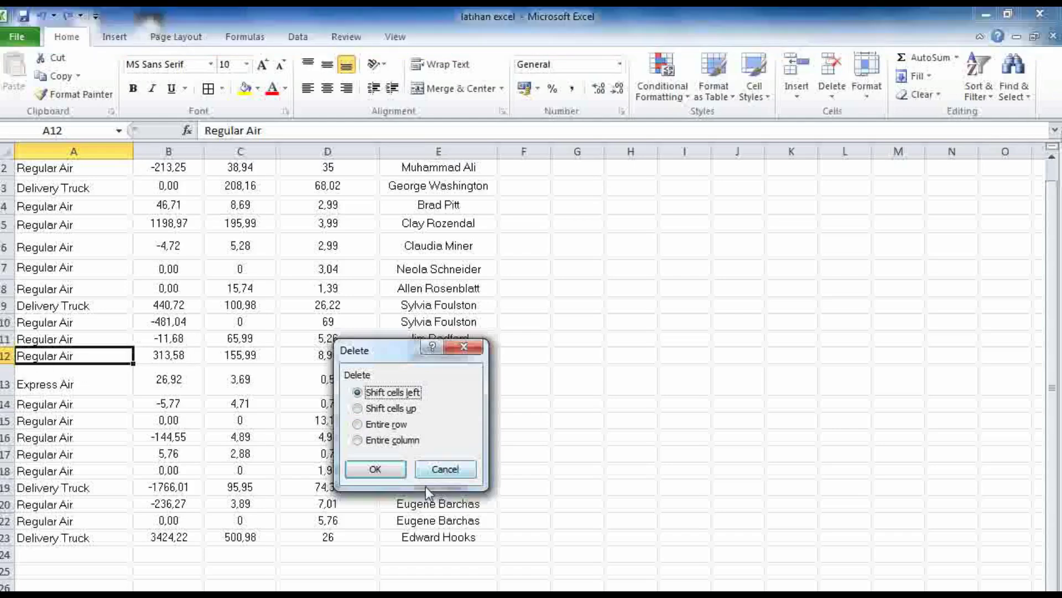
pyautogui.click(386, 473)
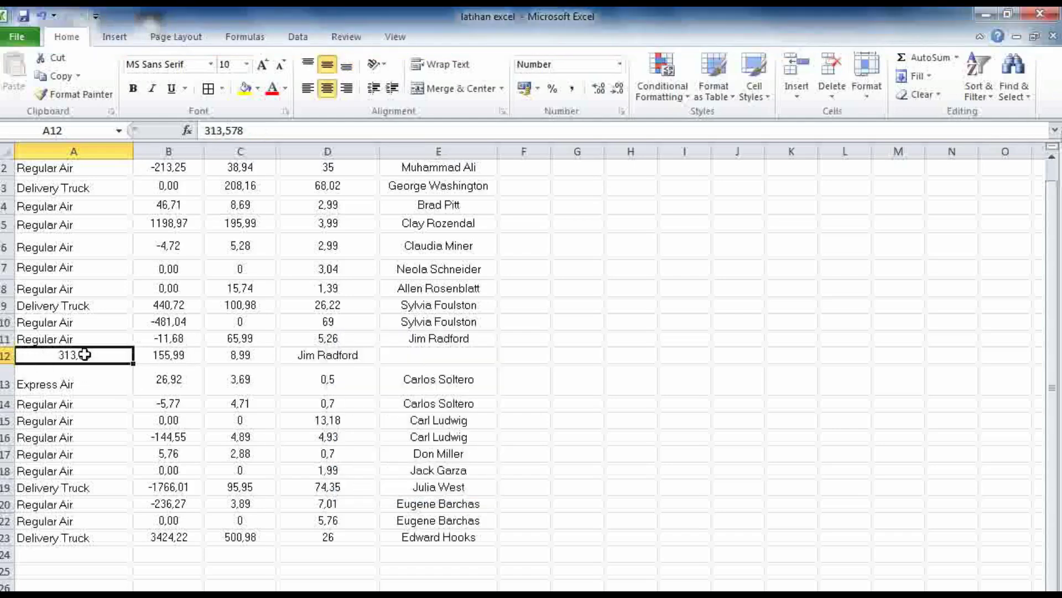
pyautogui.click(42, 15)
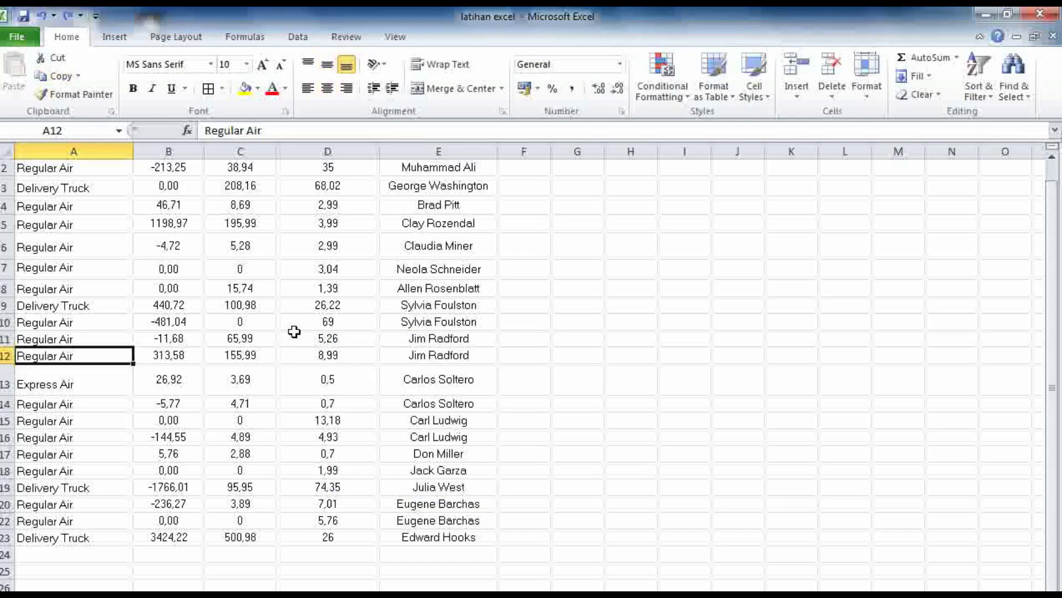
# Delete cell A12 using the Shift cells up option, and undo the deletion
pyautogui.hotkey('ctrl', '-')
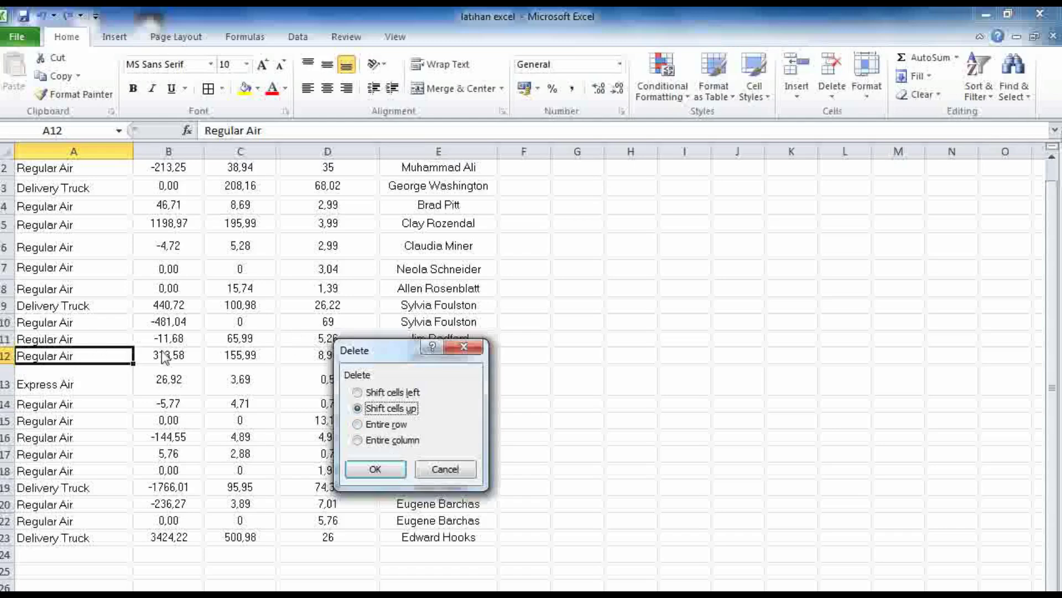
pyautogui.click(375, 470)
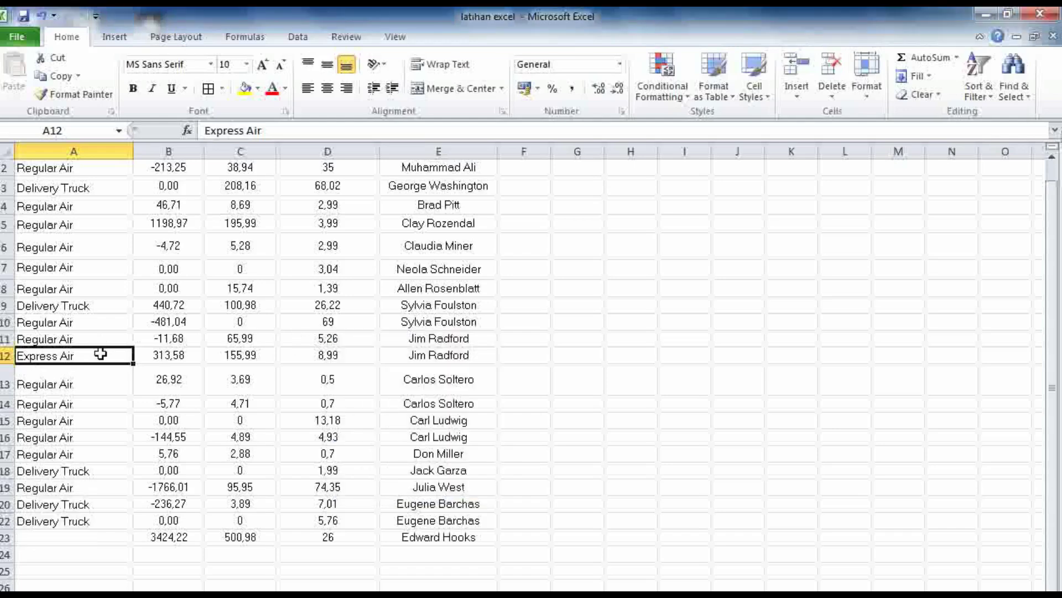
pyautogui.click(39, 15)
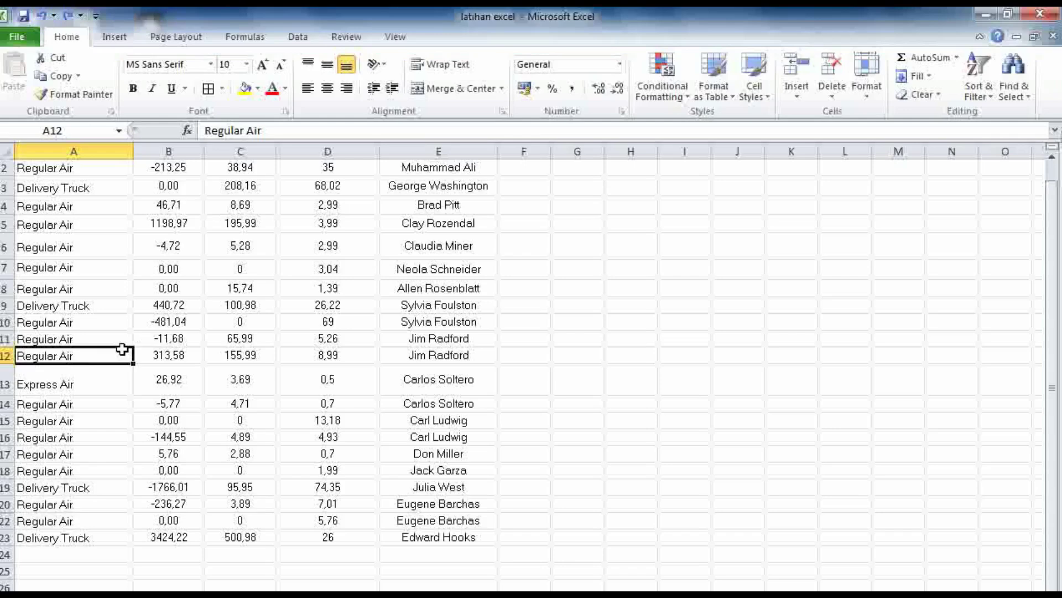
# Delete the whole row of cell A12 using the Entire row option, and undo the deletion
pyautogui.hotkey('ctrl', '-')
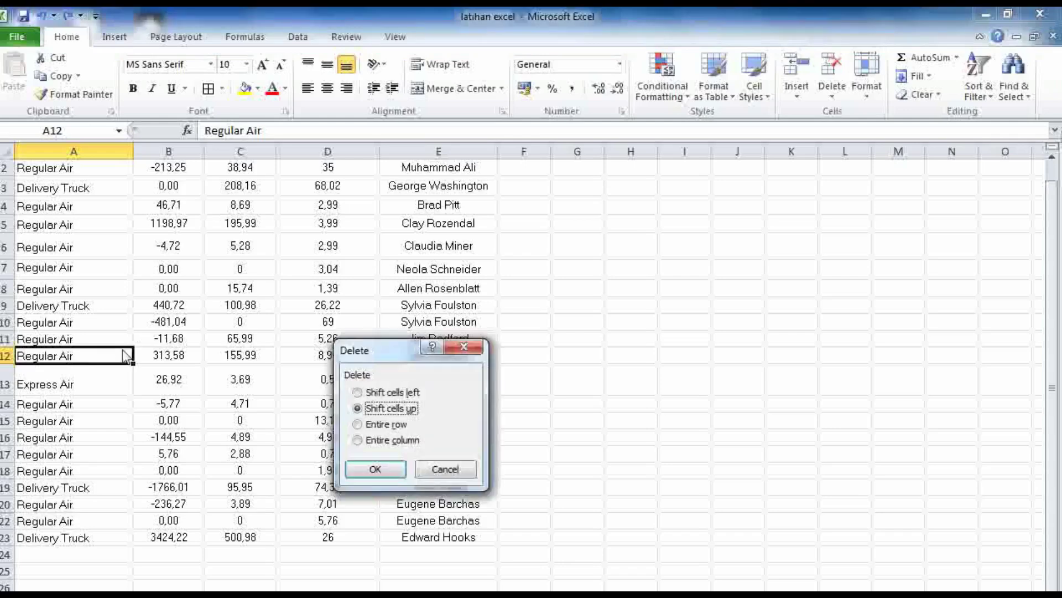
pyautogui.click(358, 425)
pyautogui.moveTo(400, 347); pyautogui.dragTo(534, 398)
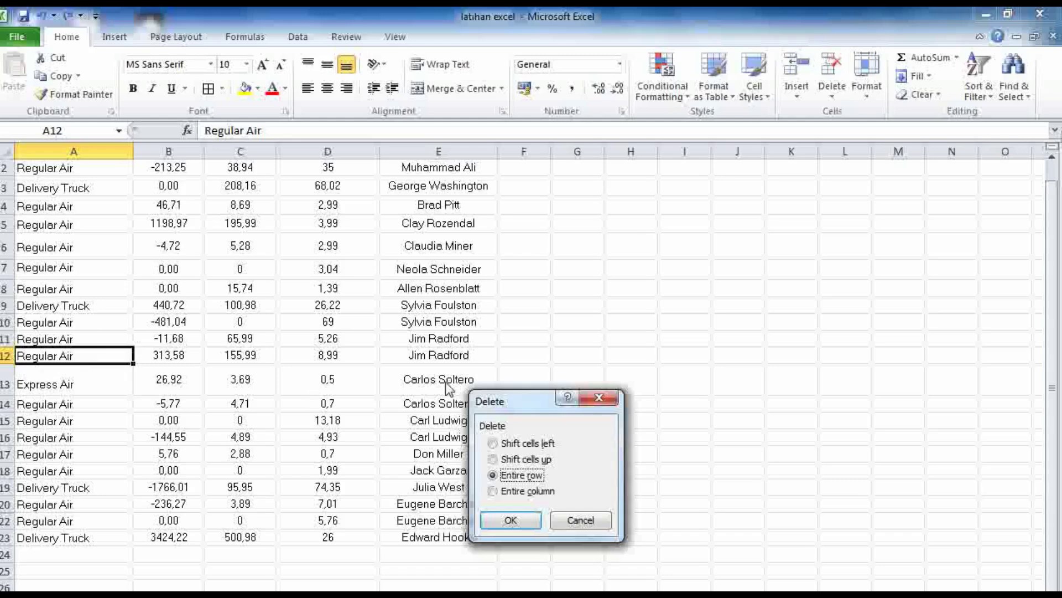
pyautogui.click(511, 523)
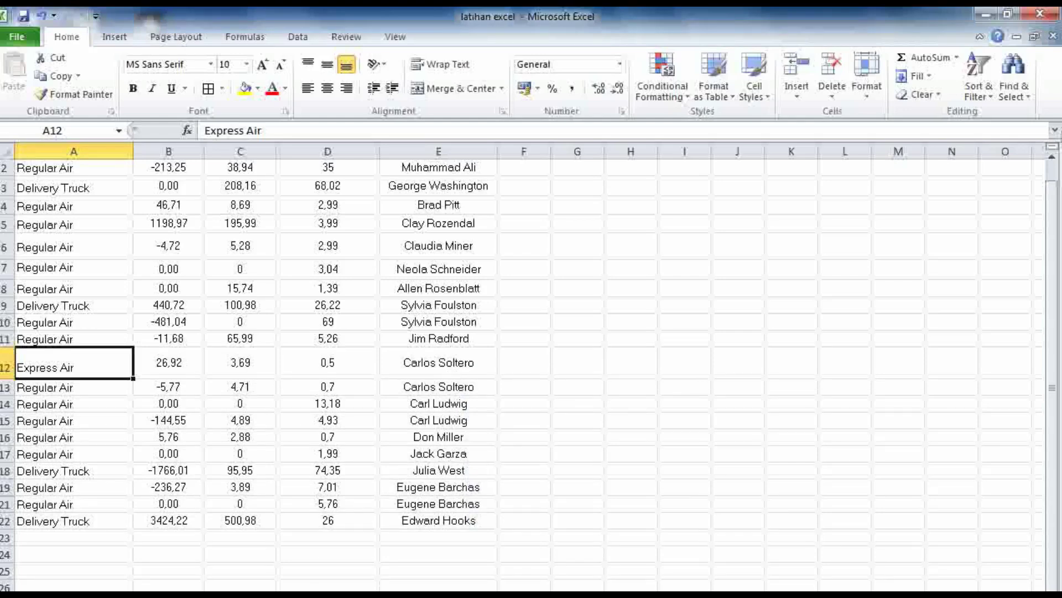
pyautogui.click(41, 15)
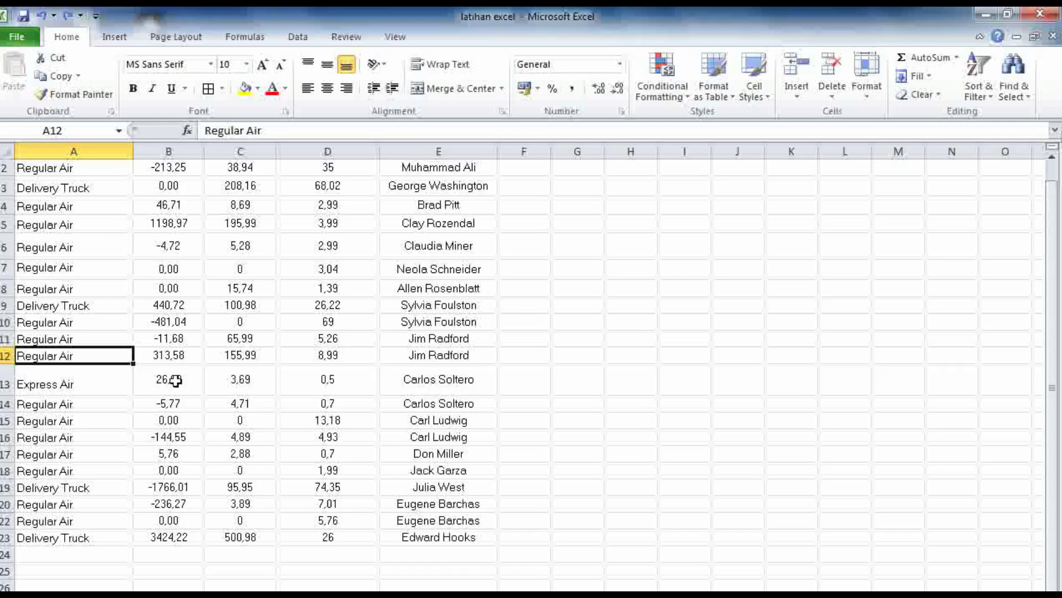
# Delete the whole column of cell A12 using the Entire column option, and undo the deletion
pyautogui.hotkey('ctrl', '-')
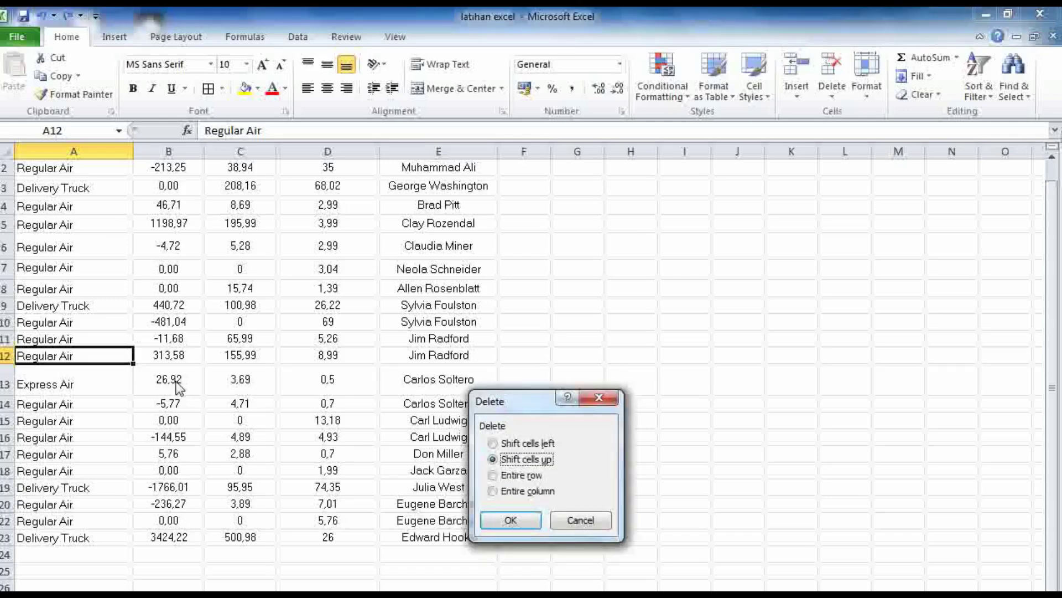
pyautogui.click(492, 491)
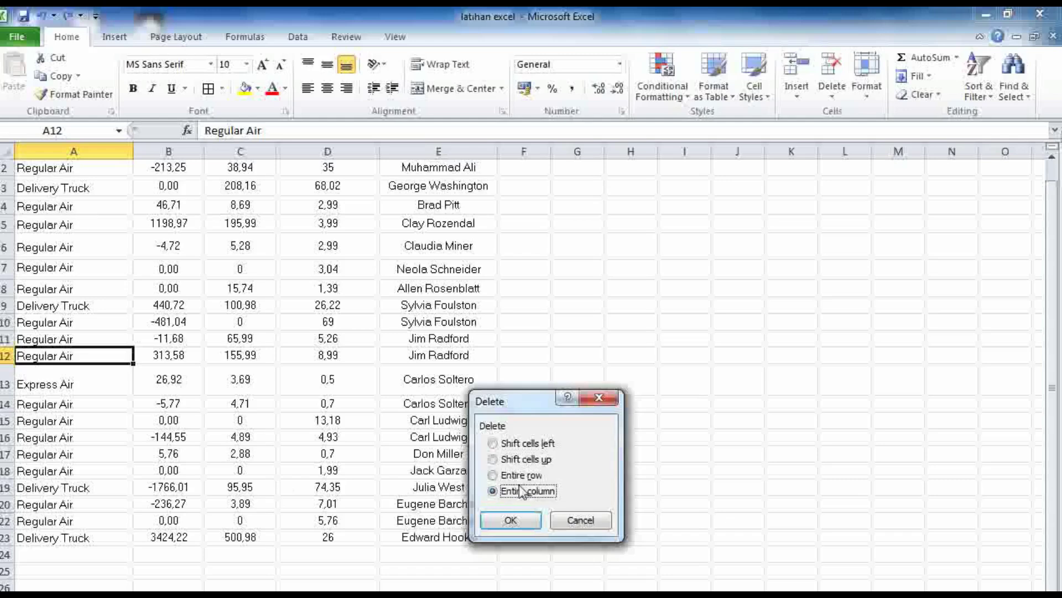
pyautogui.click(511, 520)
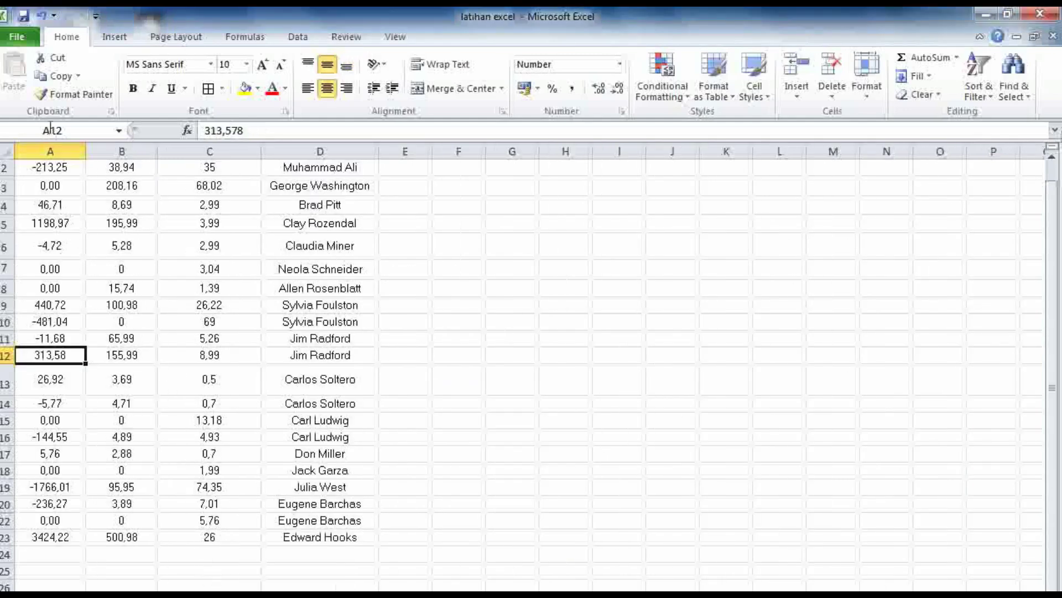
pyautogui.click(44, 16)
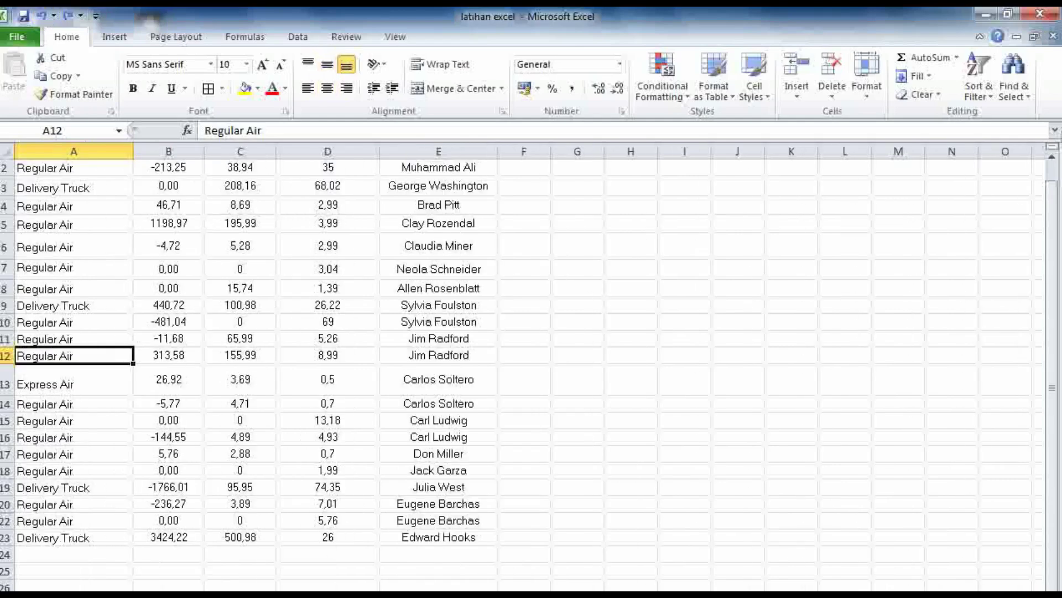
# Consult item 4 of the Notepad notes about hiding columns and return to the Excel worksheet
pyautogui.hotkey('alt', 'Tab')
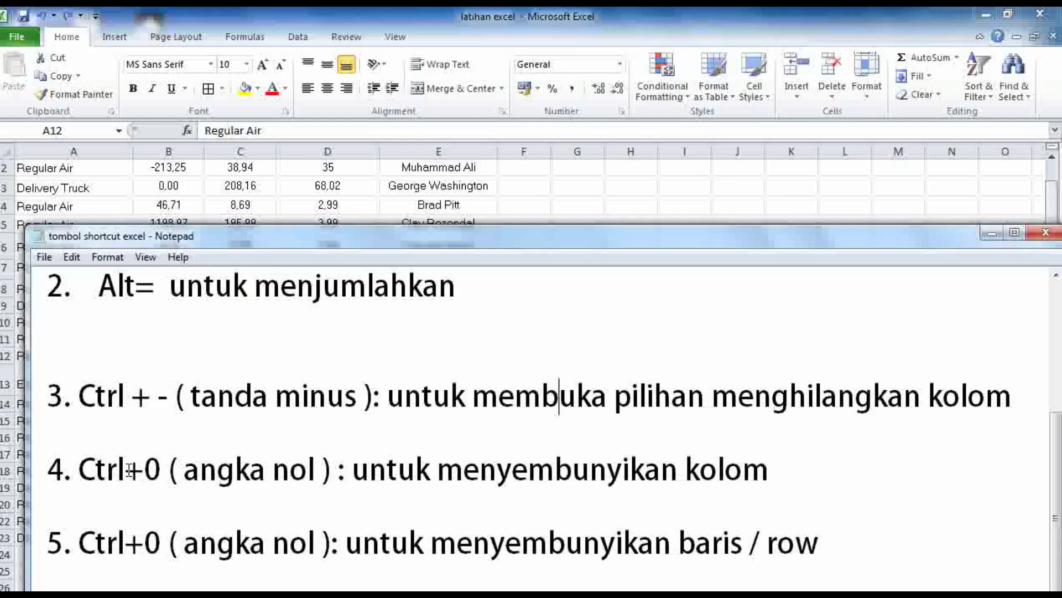
pyautogui.click(989, 233)
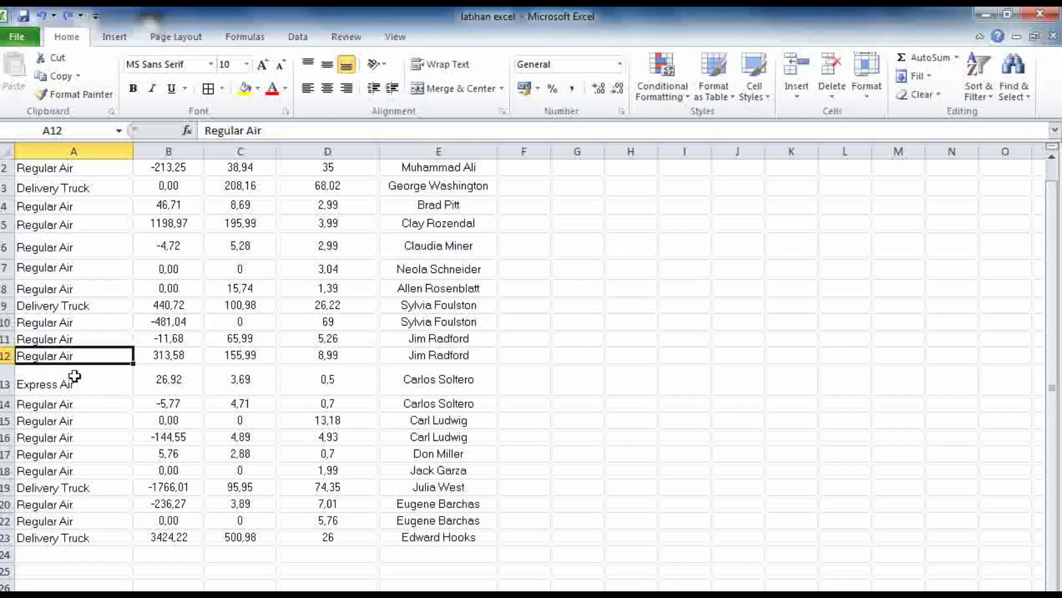
pyautogui.rightClick(86, 356)
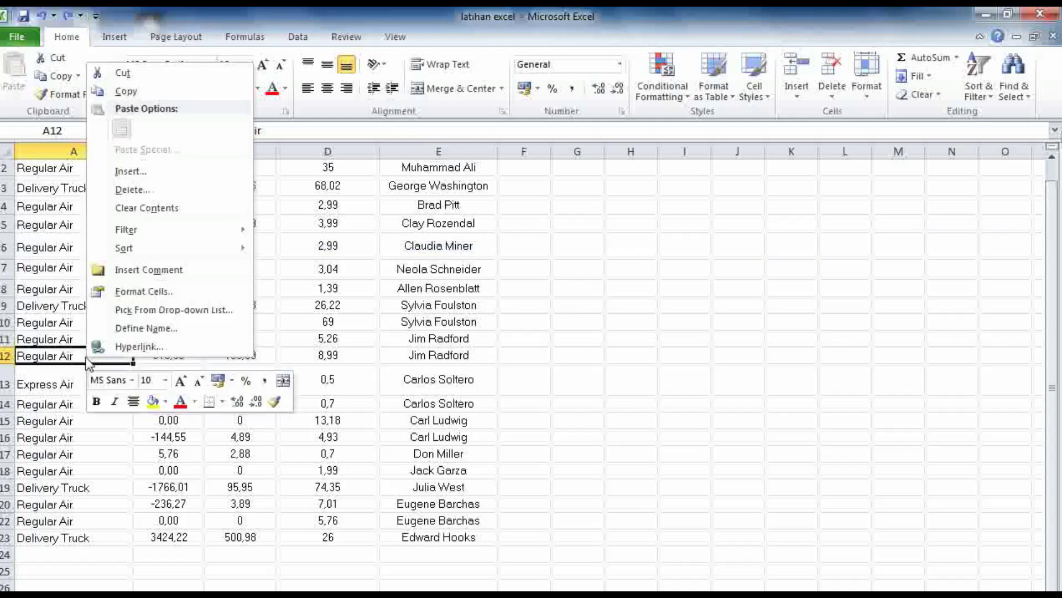
pyautogui.hotkey('ctrl', 'y')
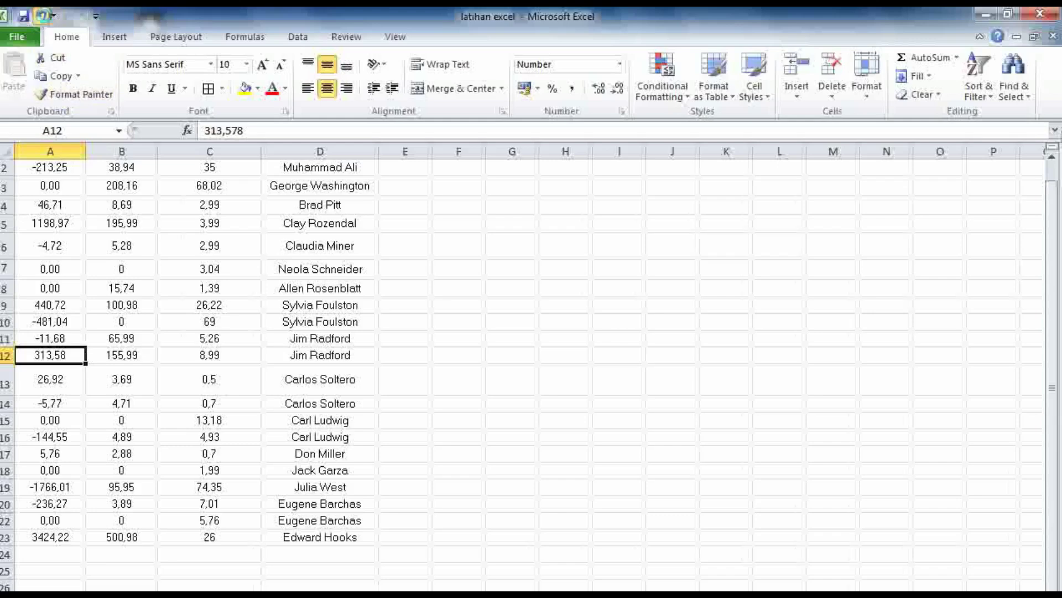
pyautogui.click(41, 15)
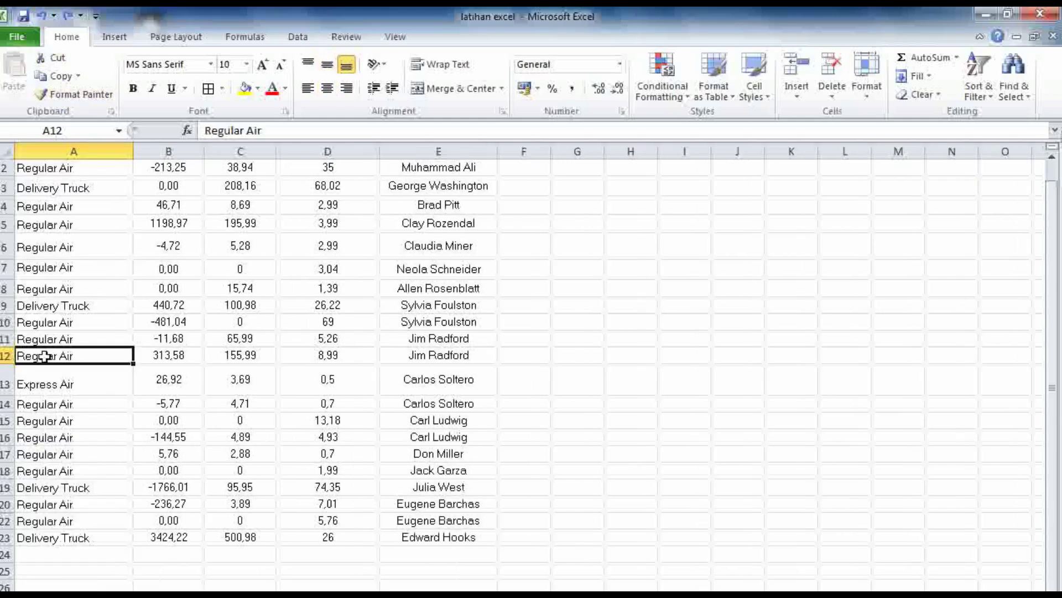
# Hide the column containing cell A12, and unhide it with the whole worksheet selected
pyautogui.hotkey('ctrl', 'y')
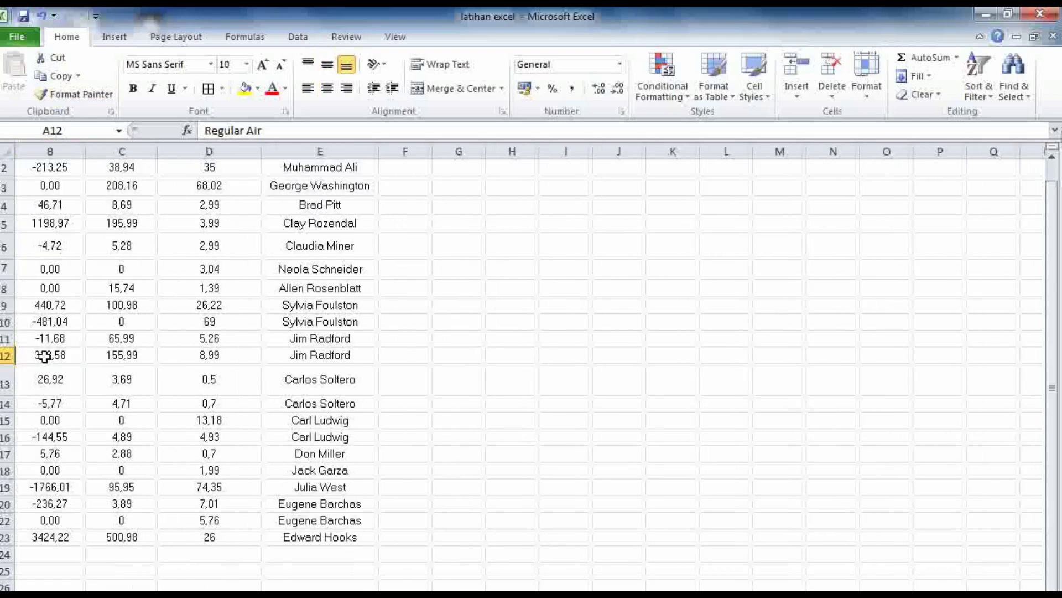
pyautogui.click(4, 145)
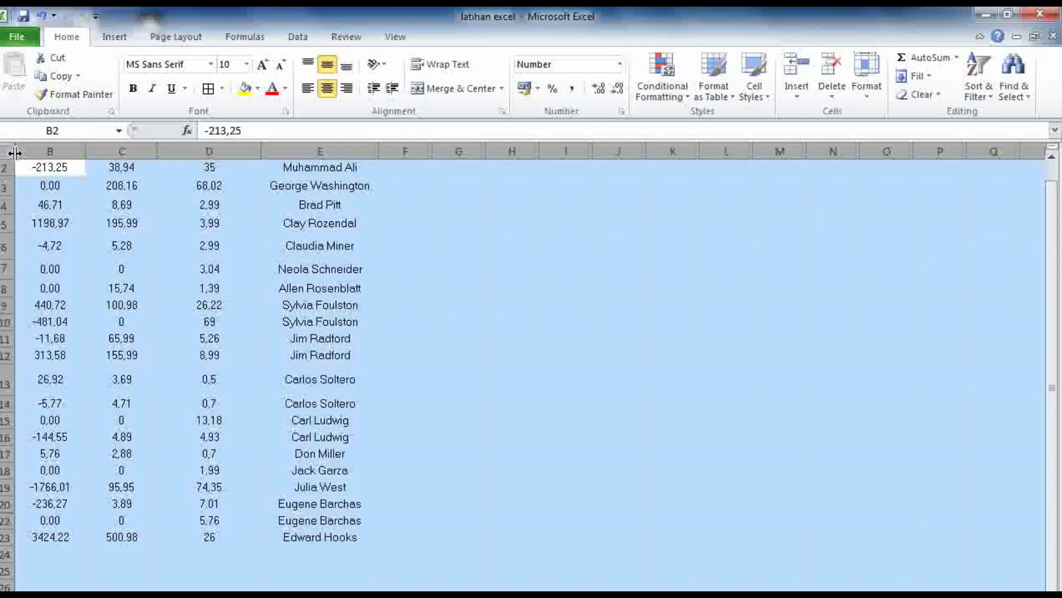
pyautogui.rightClick(20, 153)
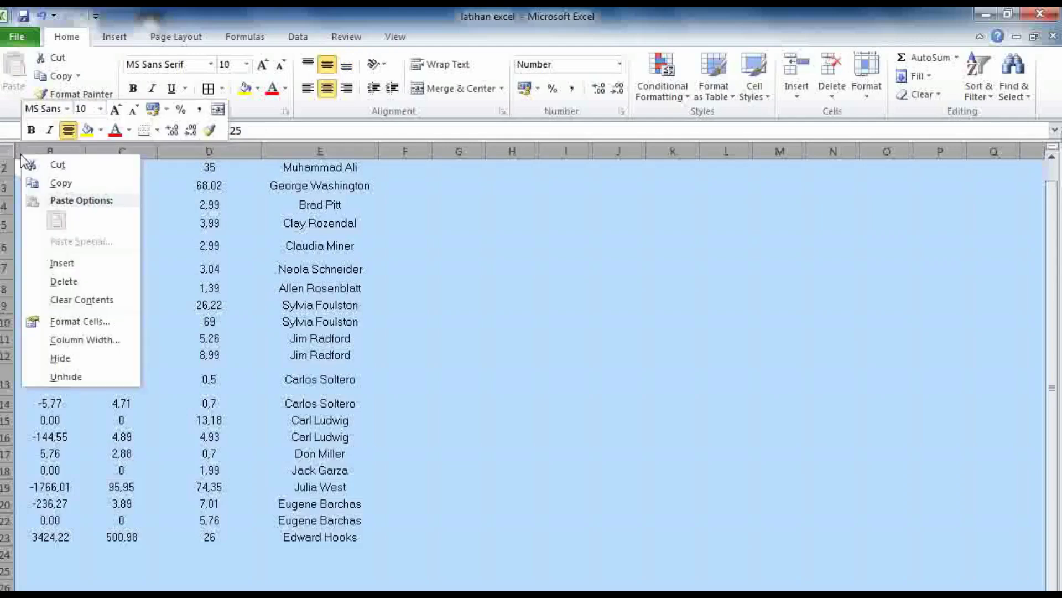
pyautogui.click(65, 377)
pyautogui.click(561, 372)
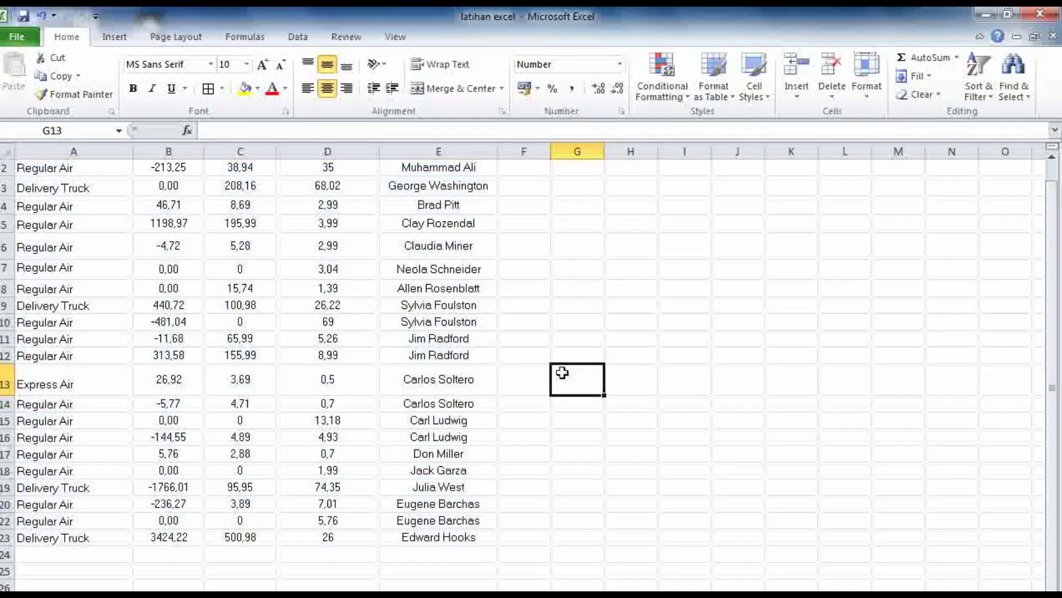
pyautogui.click(9, 146)
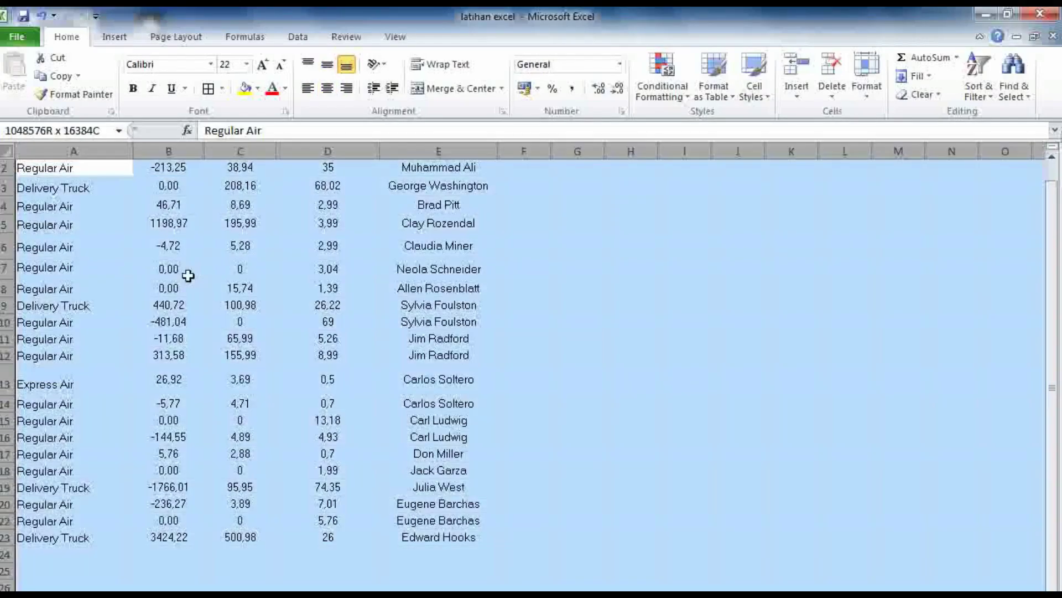
pyautogui.rightClick(35, 152)
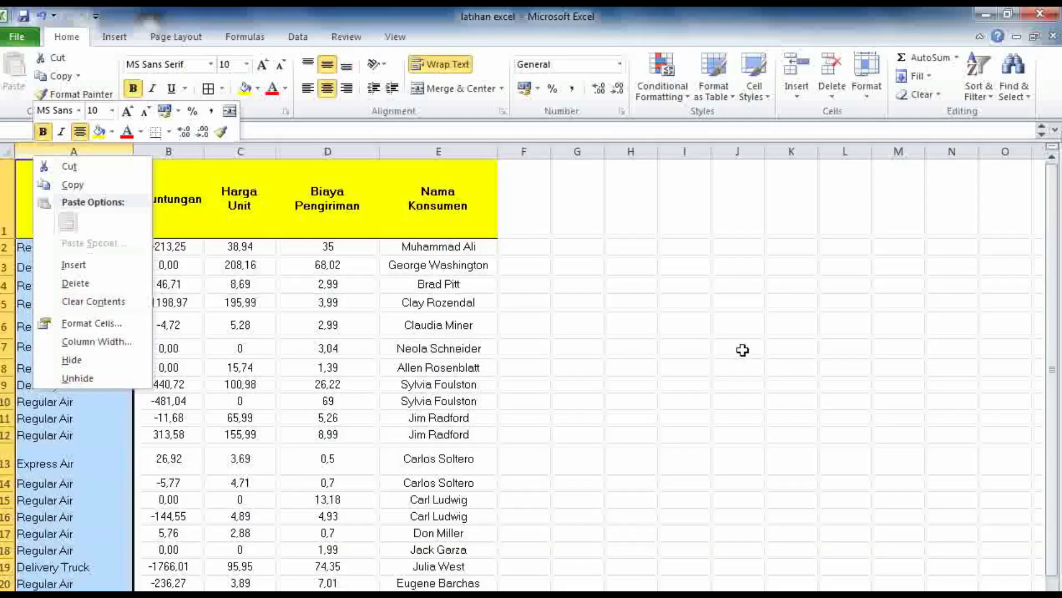
pyautogui.click(741, 350)
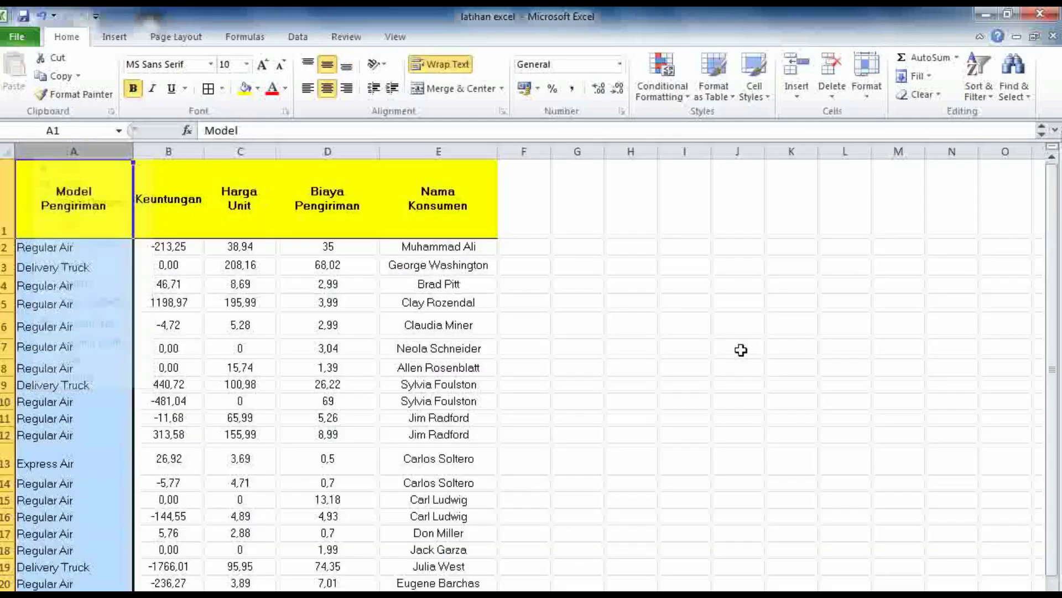
pyautogui.click(741, 350)
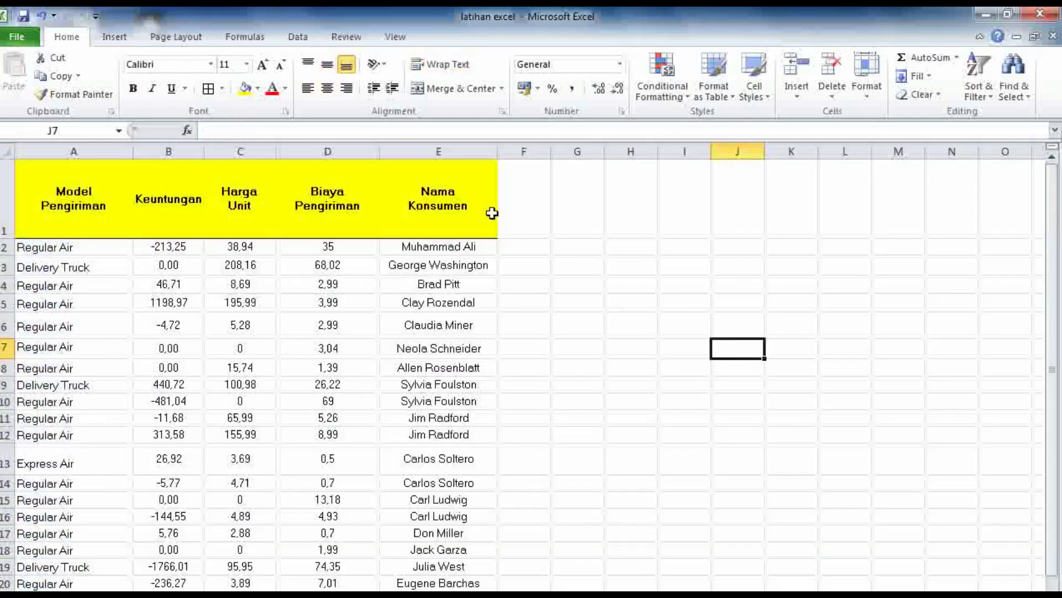
# Select the entire Model Pengiriman column and hide it, and restore it by applying Unhide to the whole worksheet
pyautogui.click(101, 151)
pyautogui.rightClick(101, 151)
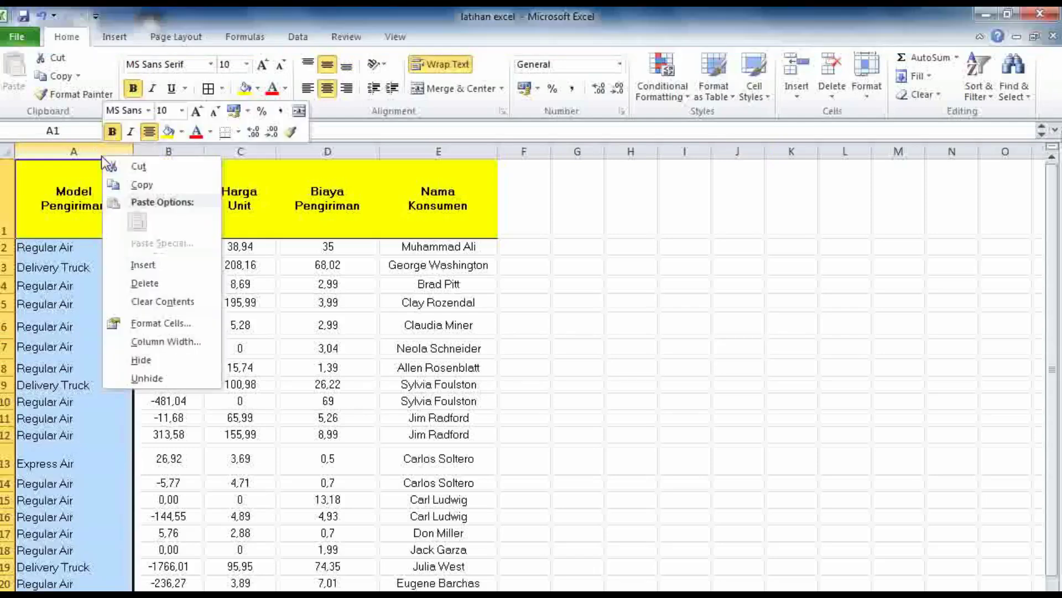
pyautogui.click(126, 359)
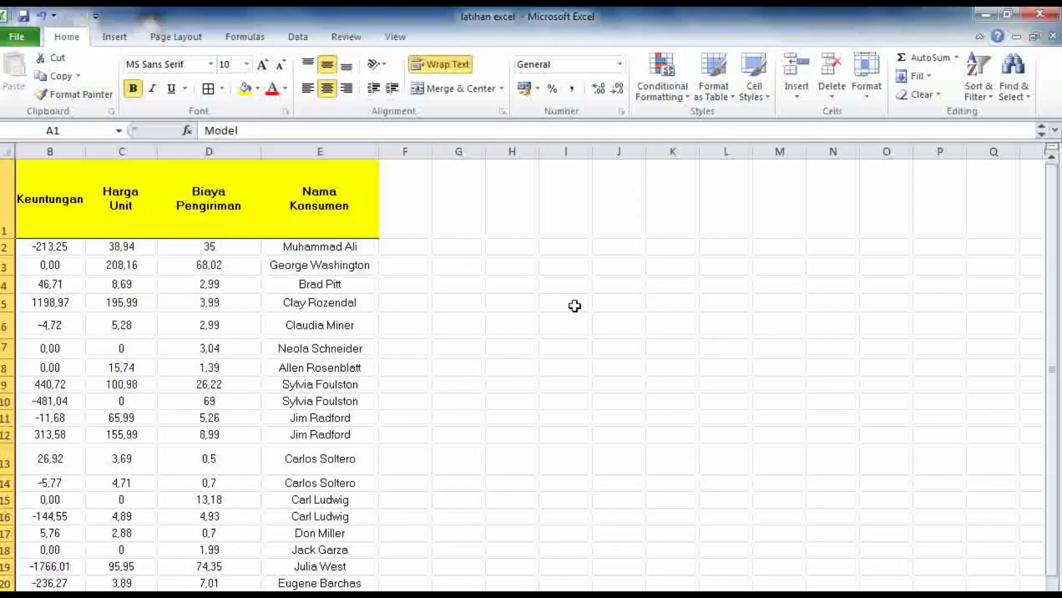
pyautogui.click(729, 285)
pyautogui.click(4, 148)
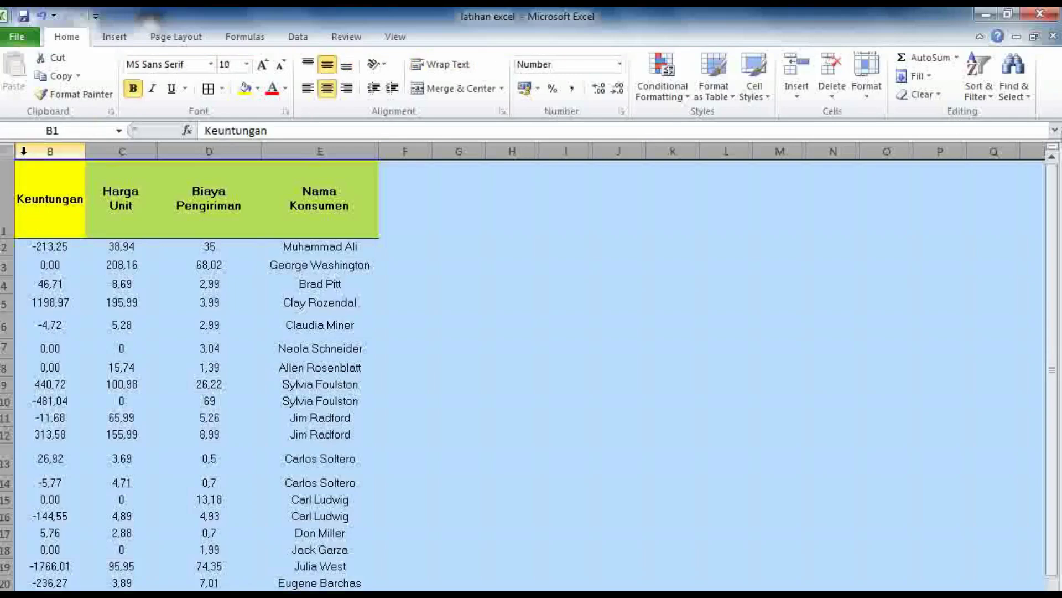
pyautogui.rightClick(24, 148)
pyautogui.click(70, 378)
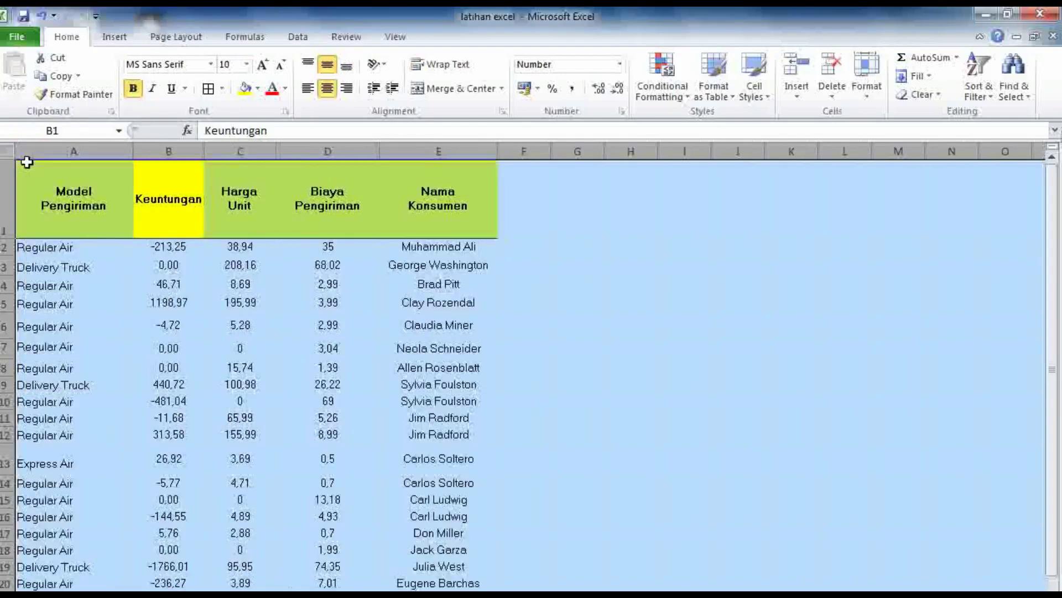
pyautogui.click(616, 244)
# Consult item 5 of the Notepad notes about hiding rows, highlight its shortcut, and return to the Excel worksheet
pyautogui.scroll(-2, 615, 244)
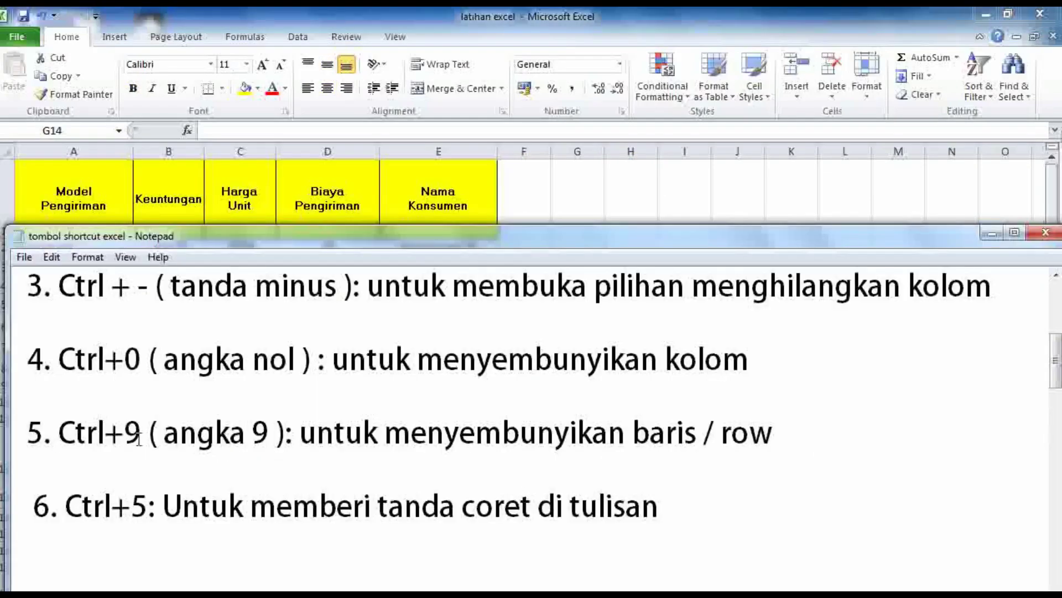
pyautogui.moveTo(140, 439); pyautogui.dragTo(66, 440)
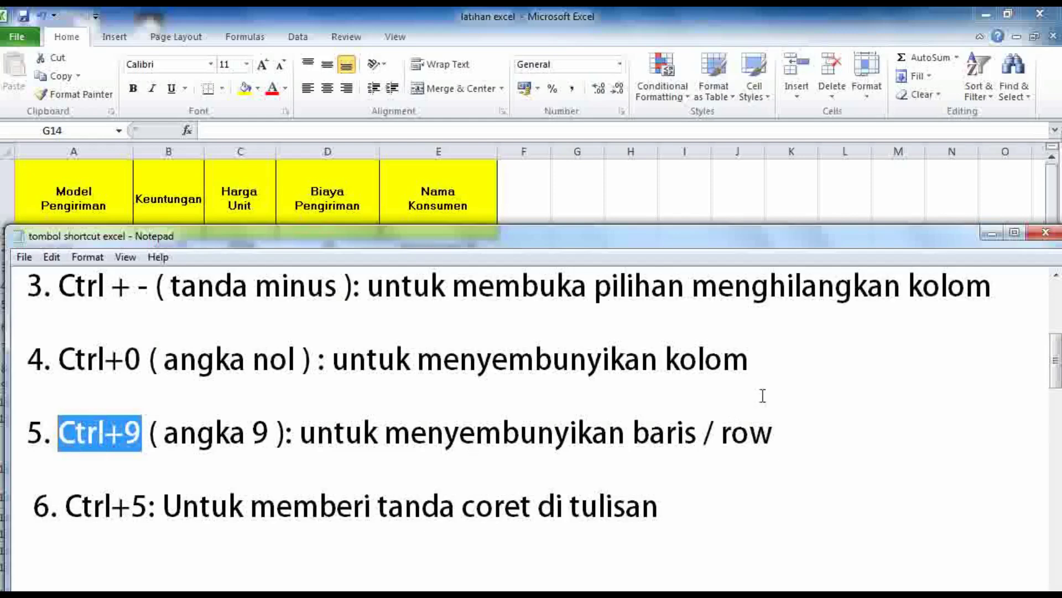
pyautogui.hotkey('alt', 'Tab')
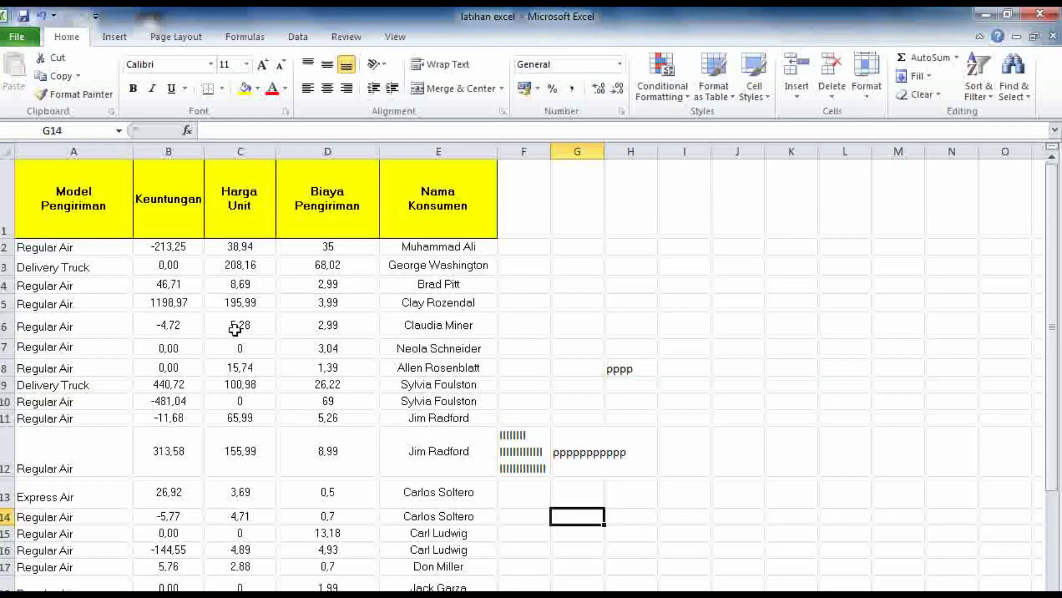
# Select the whole of row 9 in the shipping table and hide it
pyautogui.click(4, 385)
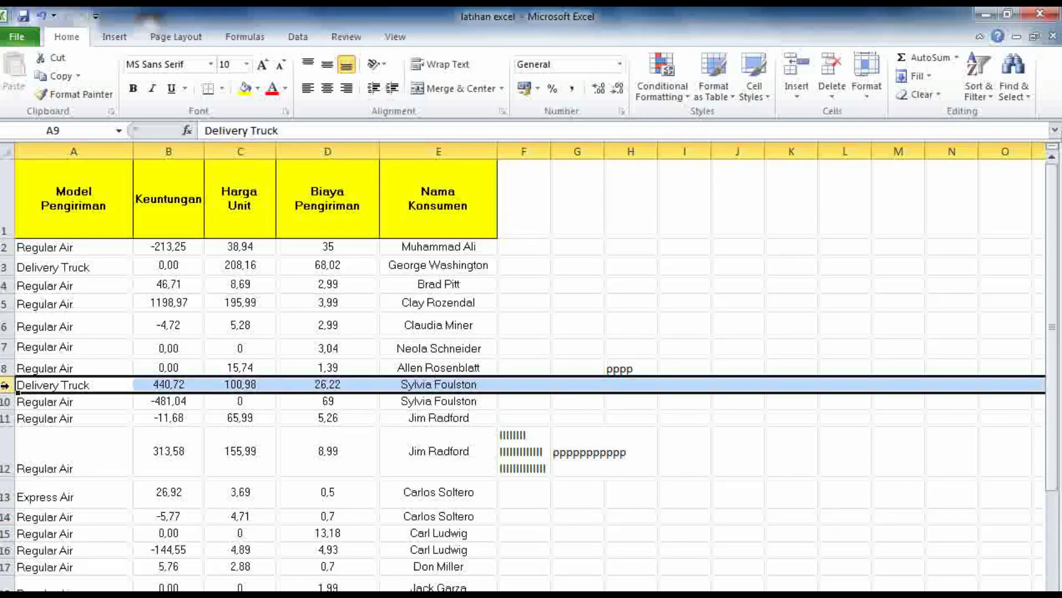
pyautogui.hotkey('ctrl', '-')
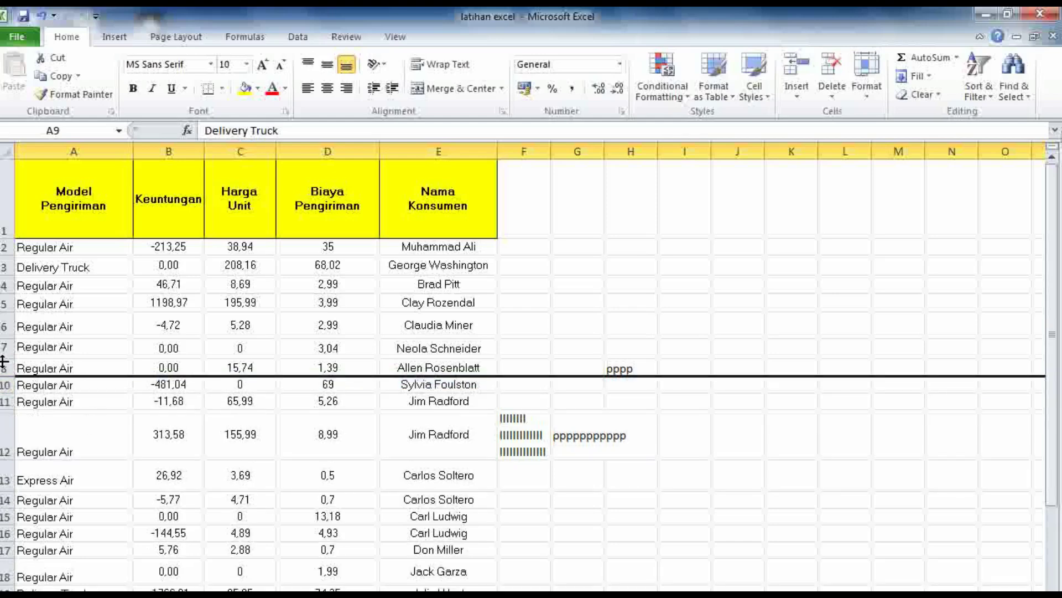
# Unhide row 9 of the shipping table by selecting the surrounding rows 8 and 10 and applying Unhide
pyautogui.moveTo(3, 359); pyautogui.dragTo(5, 392)
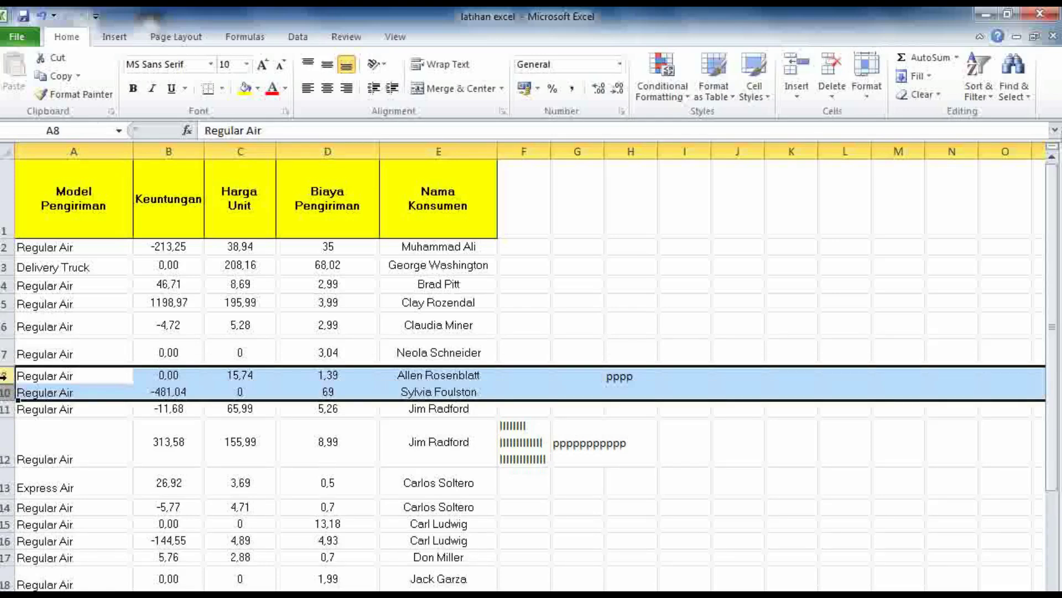
pyautogui.rightClick(7, 380)
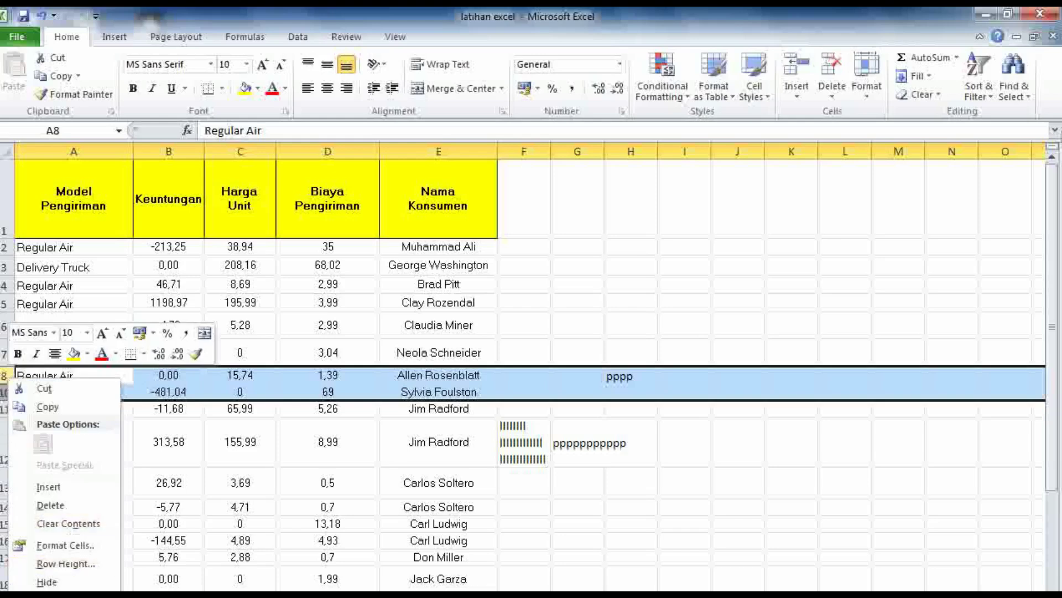
pyautogui.click(49, 596)
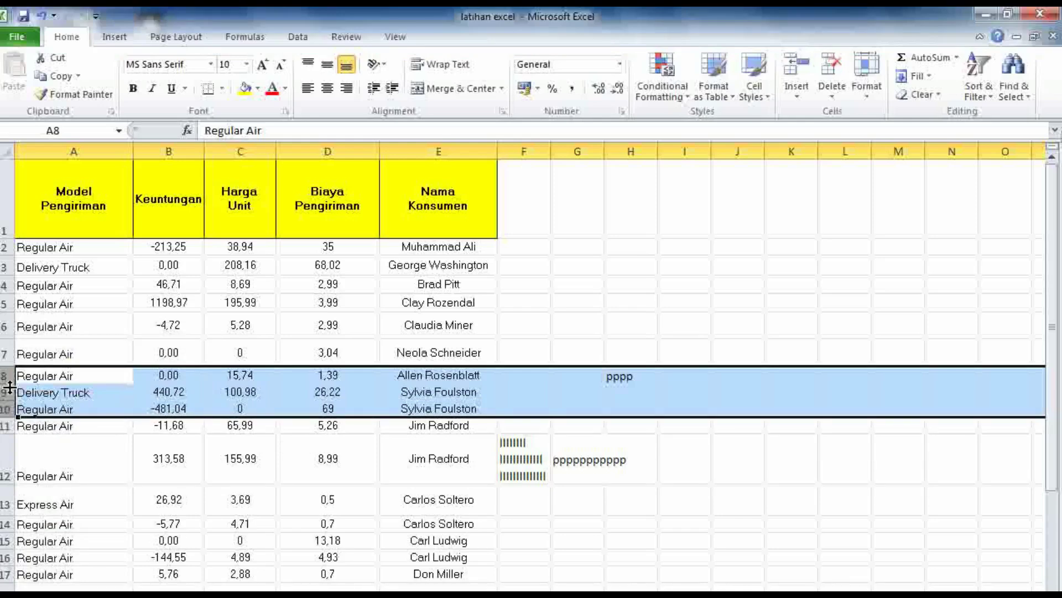
# Hide rows 8 to 10 together, and restore them by selecting rows 7 and 11 and applying Unhide
pyautogui.hotkey('ctrl', '9')
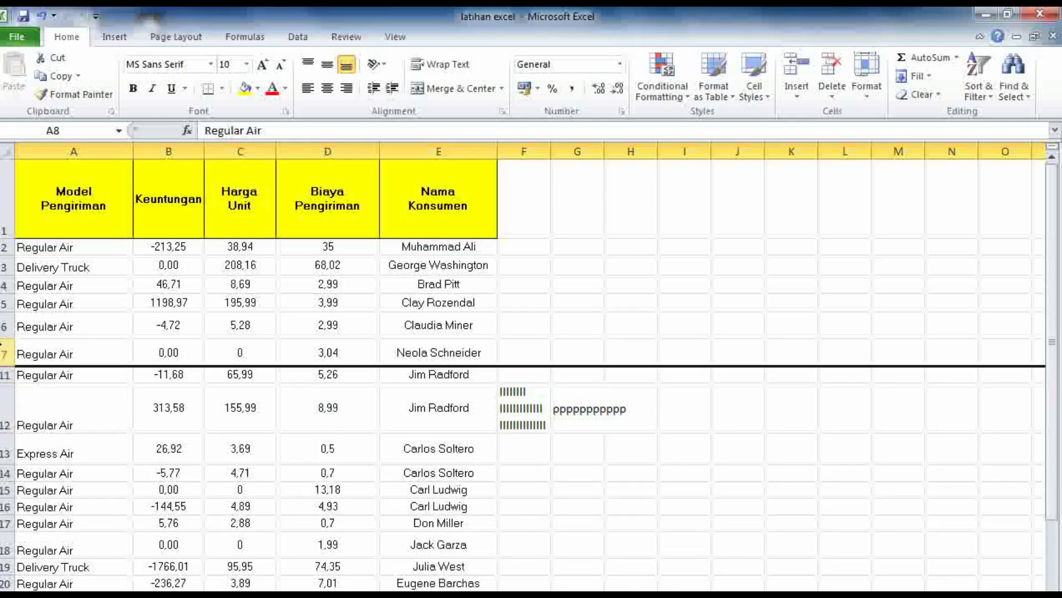
pyautogui.moveTo(6, 352); pyautogui.dragTo(5, 375)
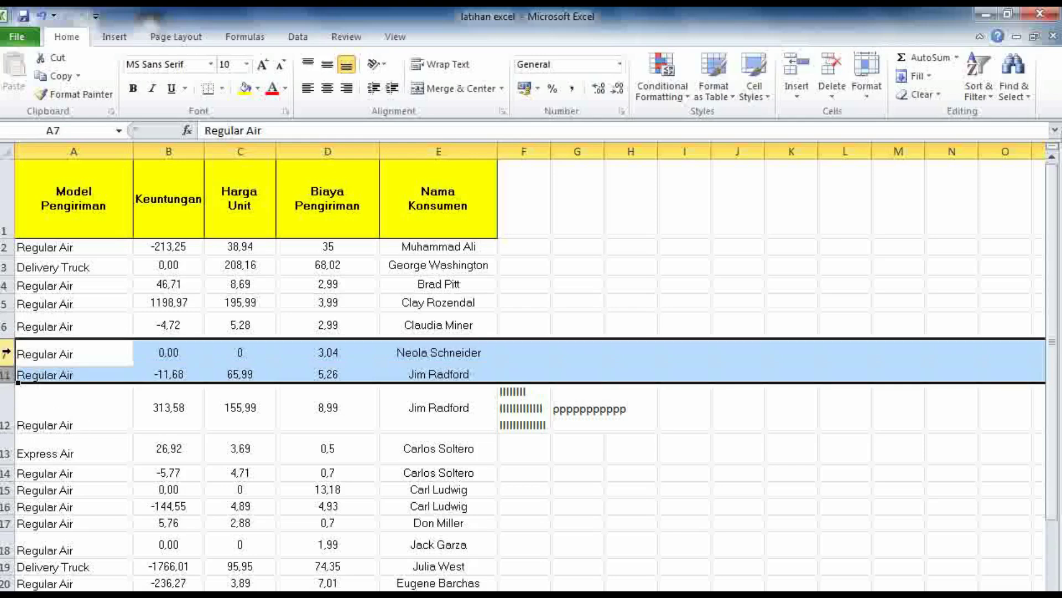
pyautogui.rightClick(12, 353)
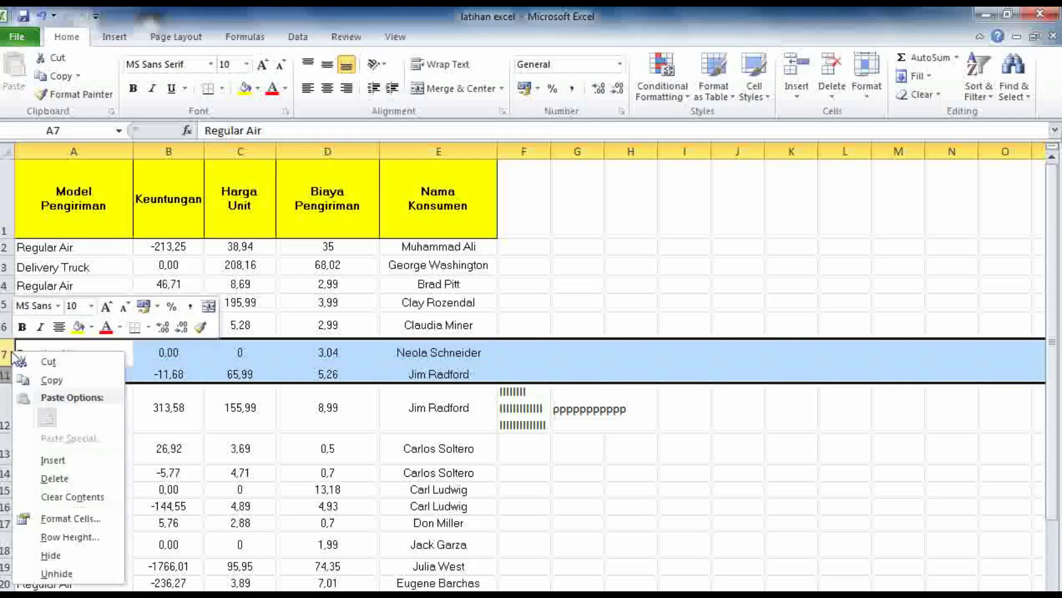
pyautogui.click(47, 574)
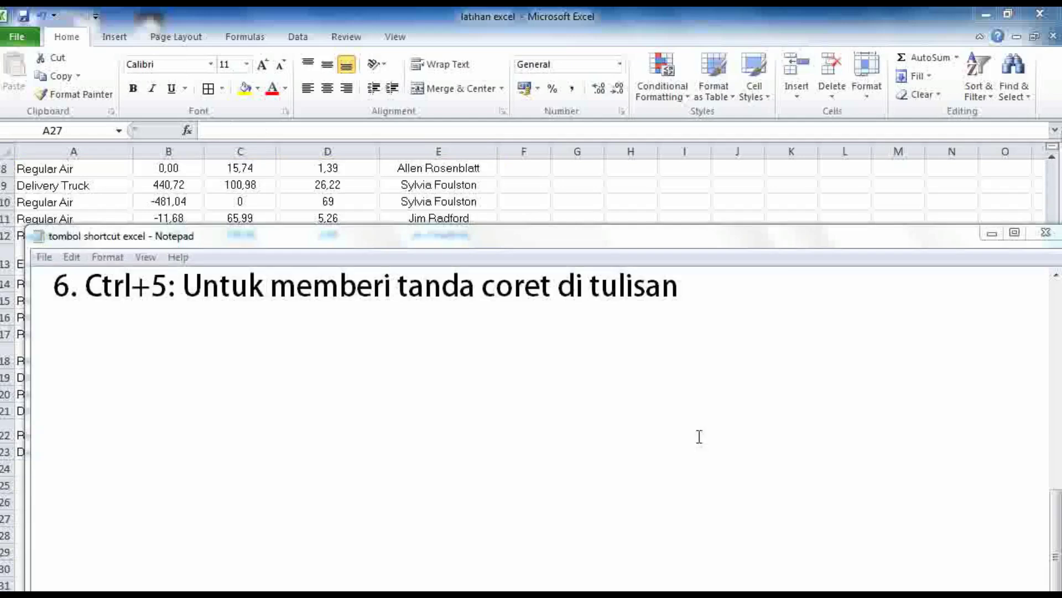
# Check item 6 of the Notepad notes, return to the Excel worksheet, and apply strikethrough to the Delivery Truck text in cell A23
pyautogui.click(271, 314)
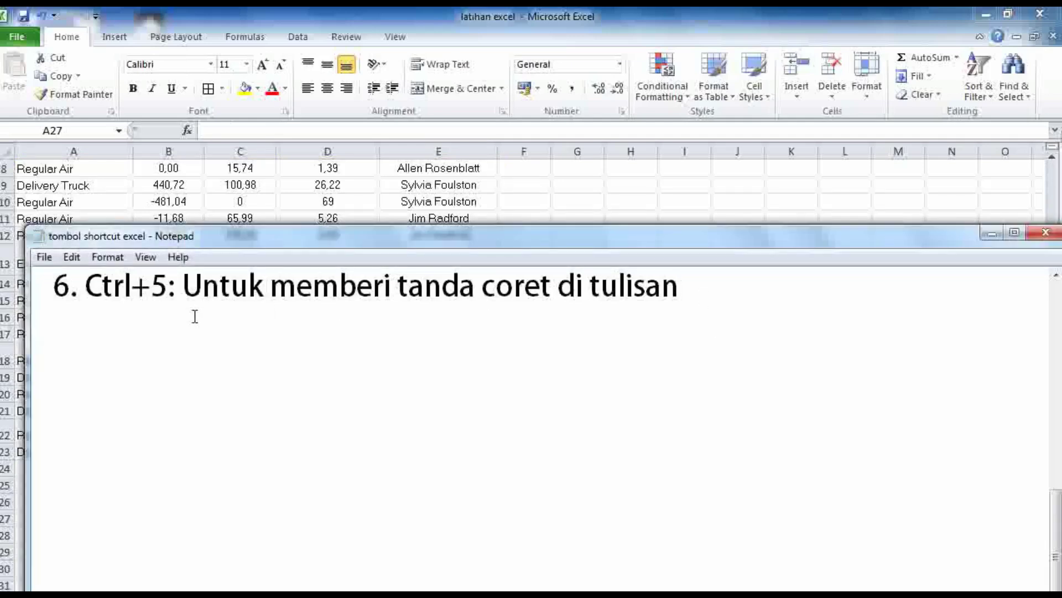
pyautogui.click(991, 235)
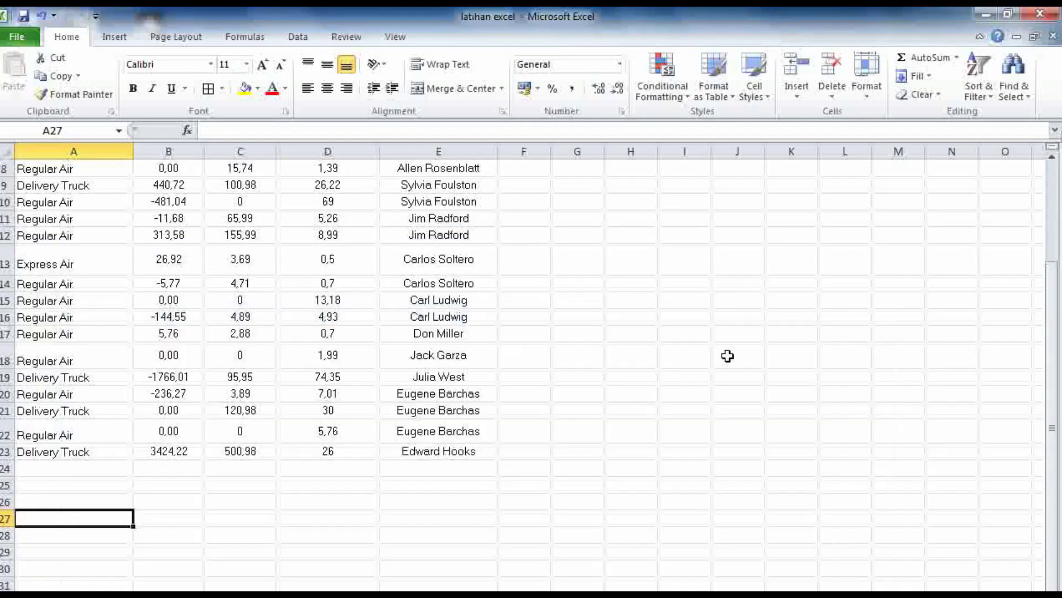
pyautogui.click(76, 453)
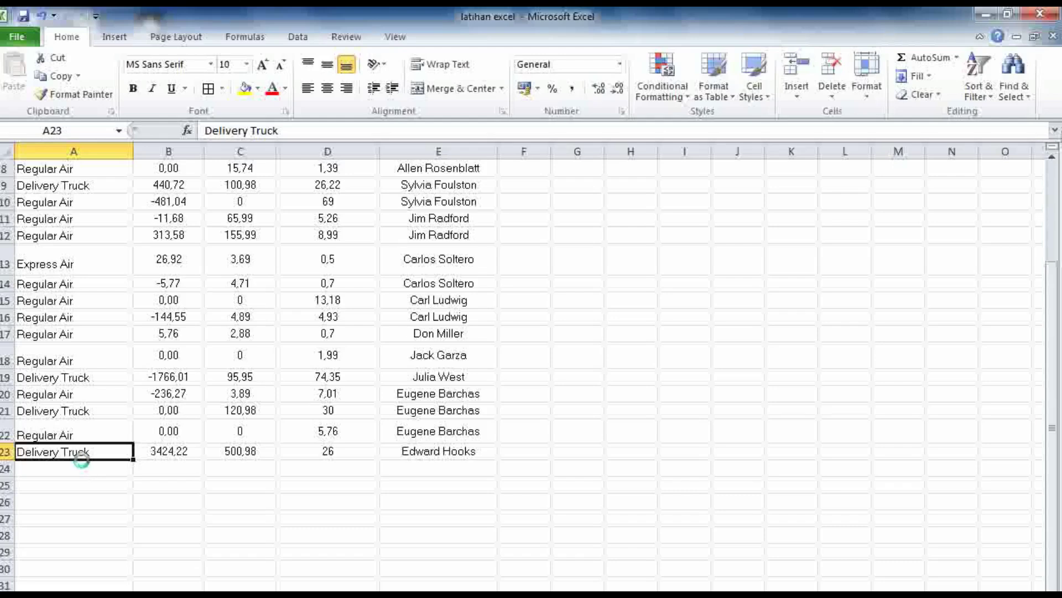
pyautogui.hotkey('ctrl', '5')
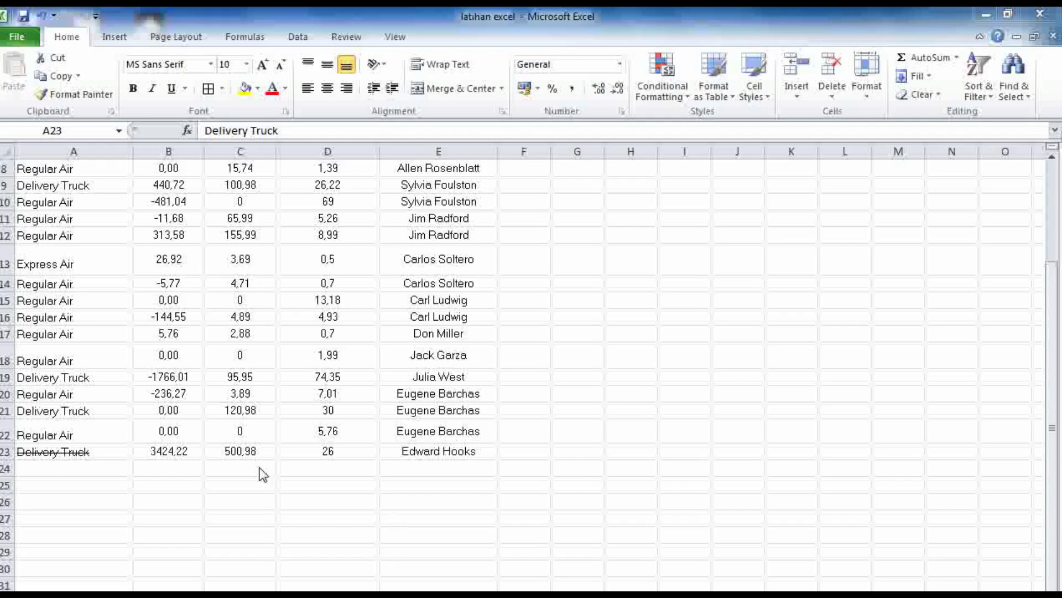
pyautogui.click(101, 460)
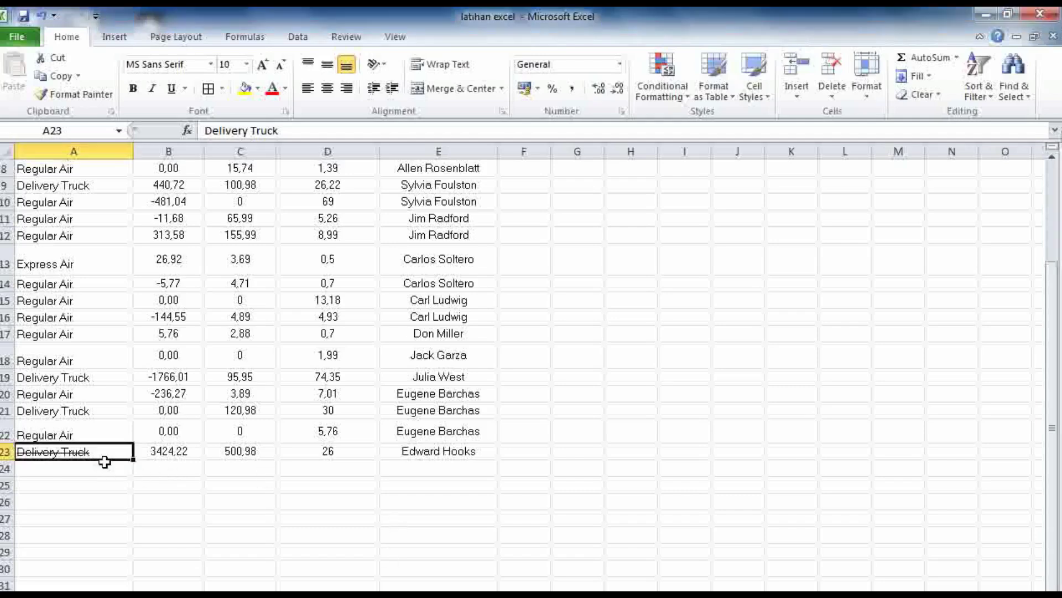
pyautogui.click(139, 475)
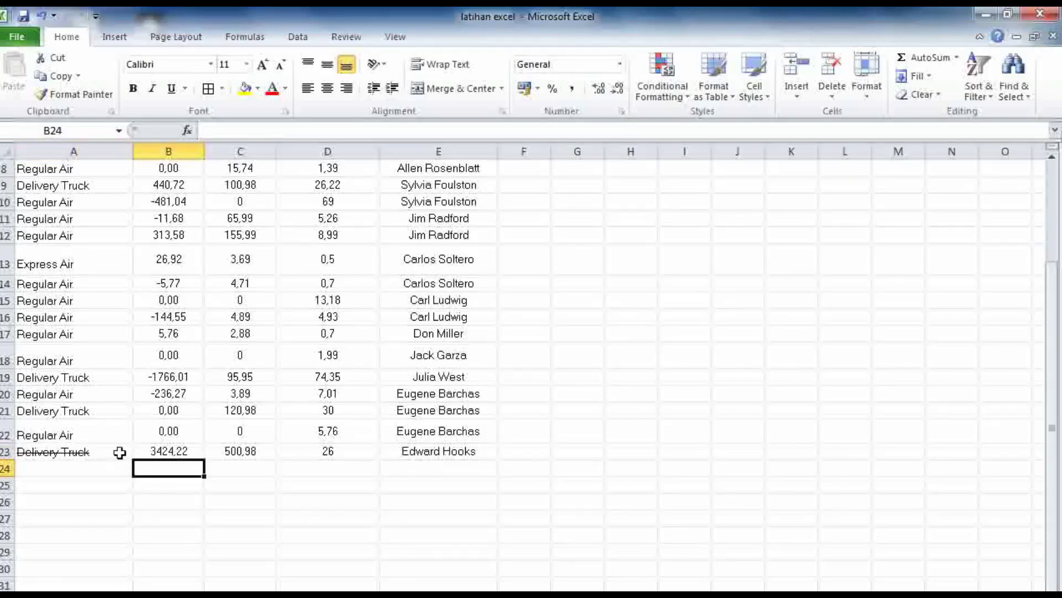
# Apply strikethrough to the whole range A13:A23 in the Model Pengiriman column, and remove it from the range
pyautogui.moveTo(119, 451); pyautogui.dragTo(44, 271)
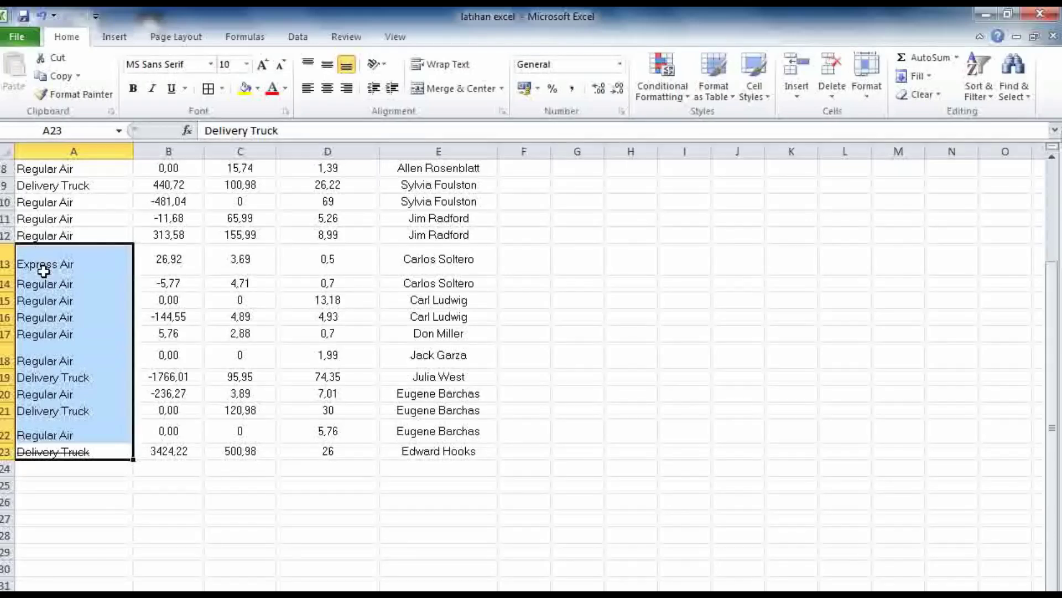
pyautogui.hotkey('ctrl', '5')
pyautogui.hotkey('ctrl', '5')
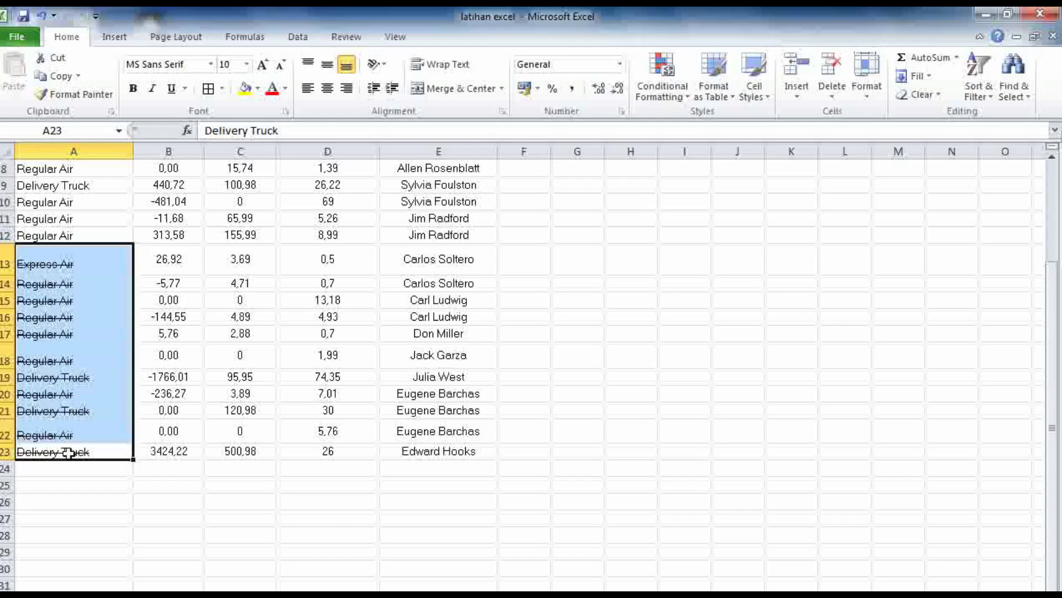
pyautogui.hotkey('ctrl', '5')
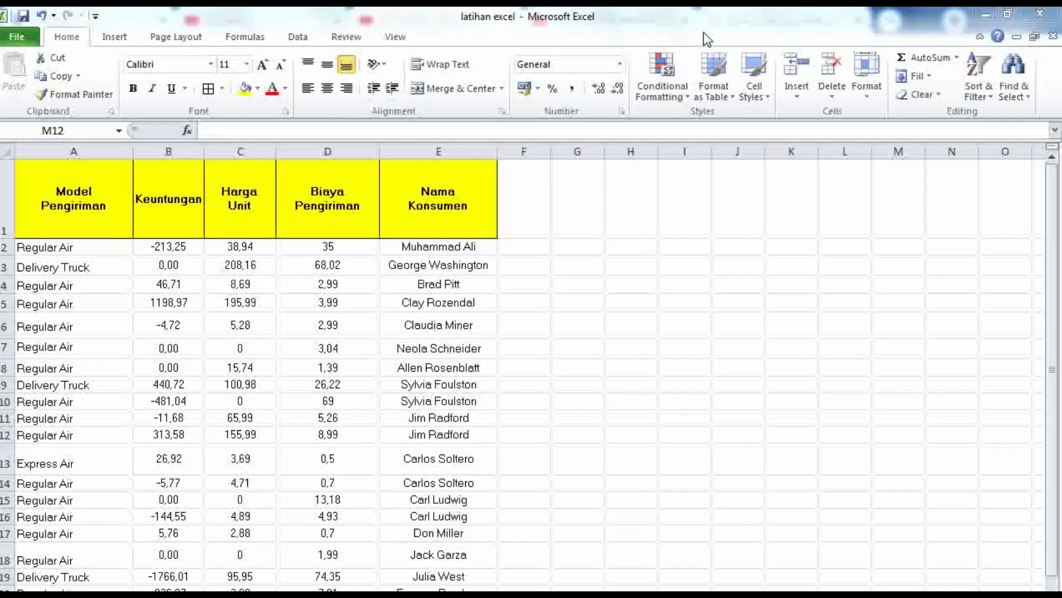
# Collapse the ribbon, and temporarily expand its Home, Insert, Page Layout, Formulas and Data command sets
pyautogui.click(838, 212)
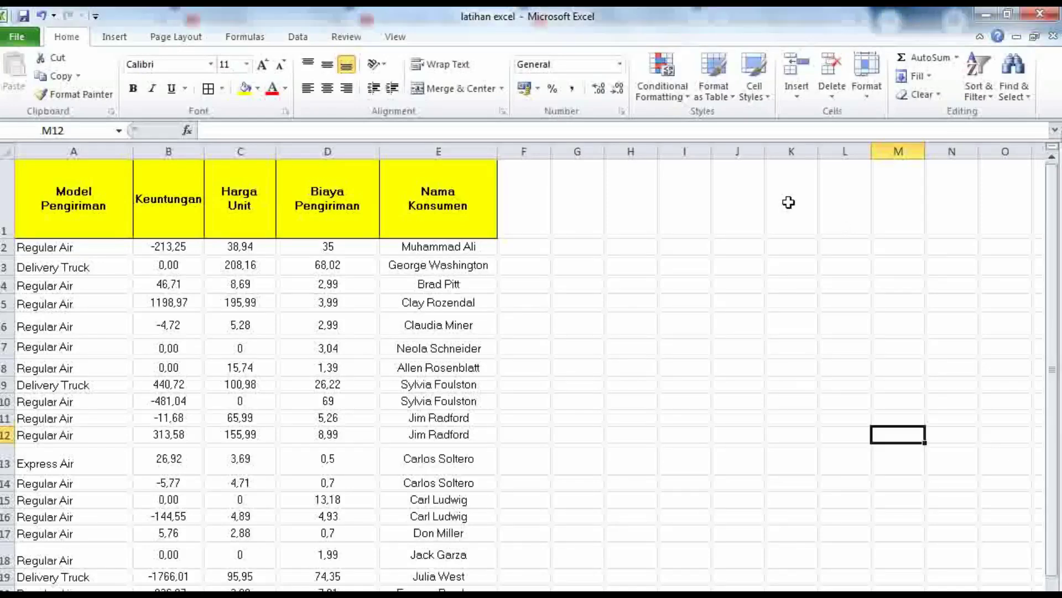
pyautogui.hotkey('ctrl', 'F1')
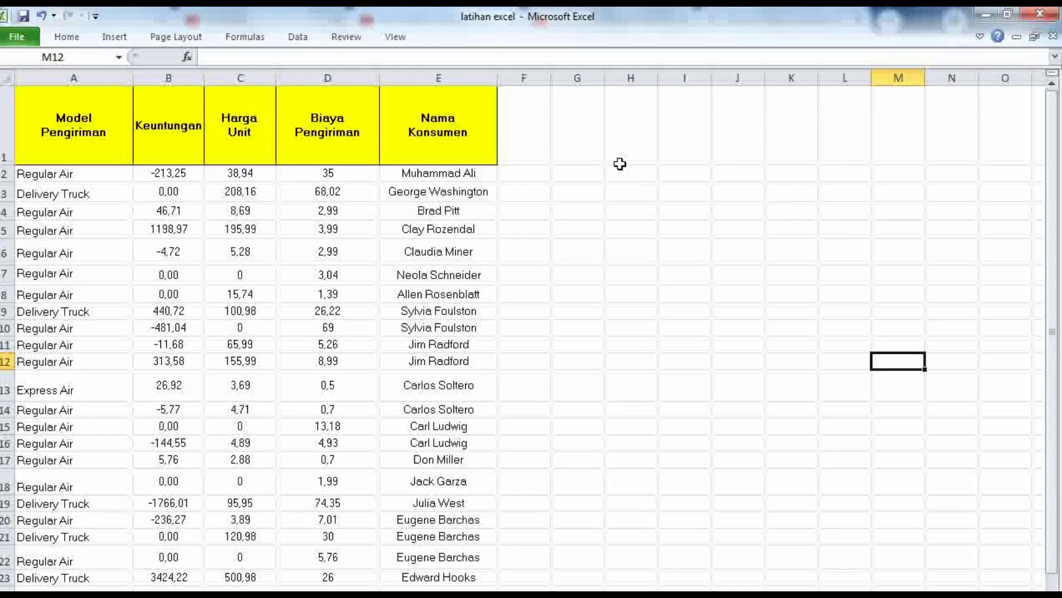
pyautogui.click(73, 42)
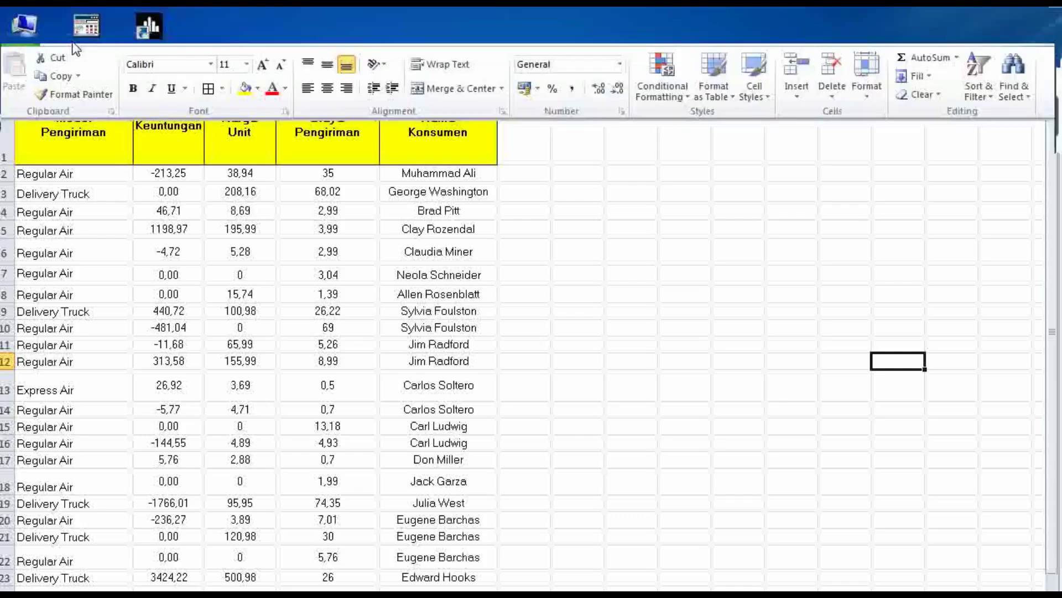
pyautogui.click(115, 44)
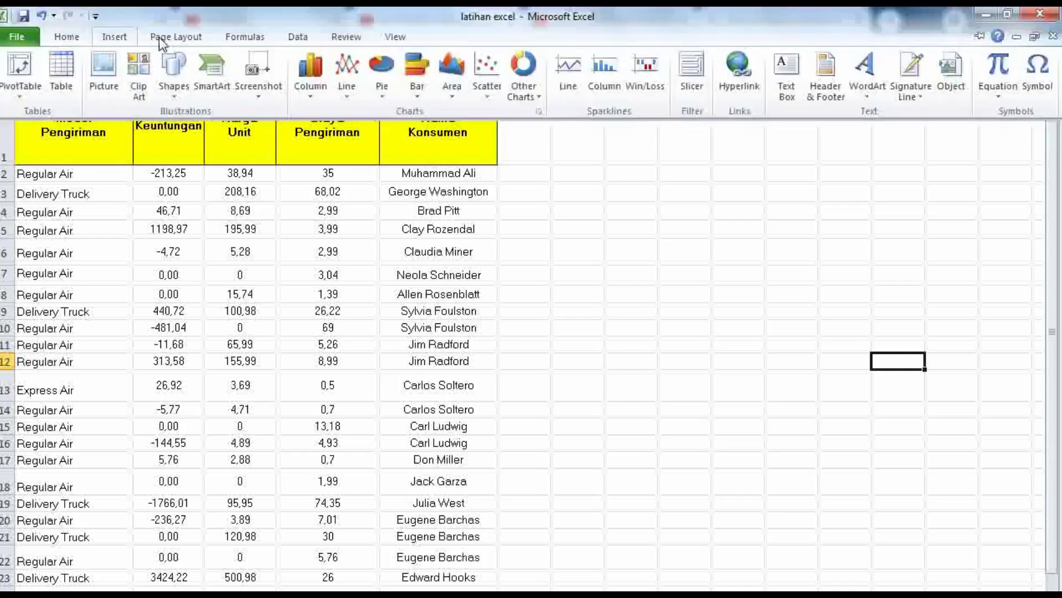
pyautogui.click(174, 38)
pyautogui.click(243, 39)
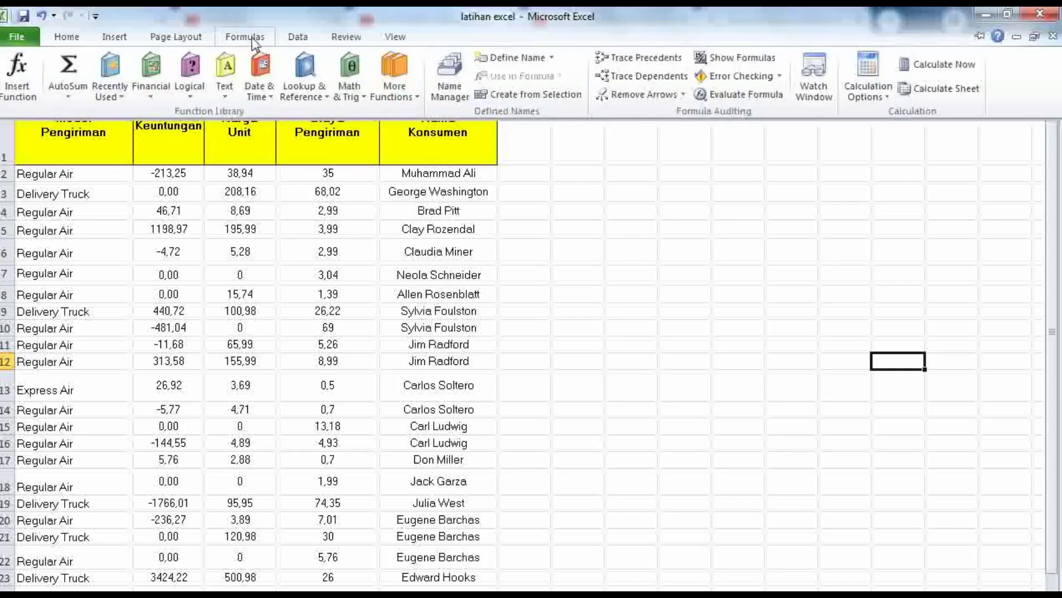
pyautogui.click(297, 37)
pyautogui.click(633, 194)
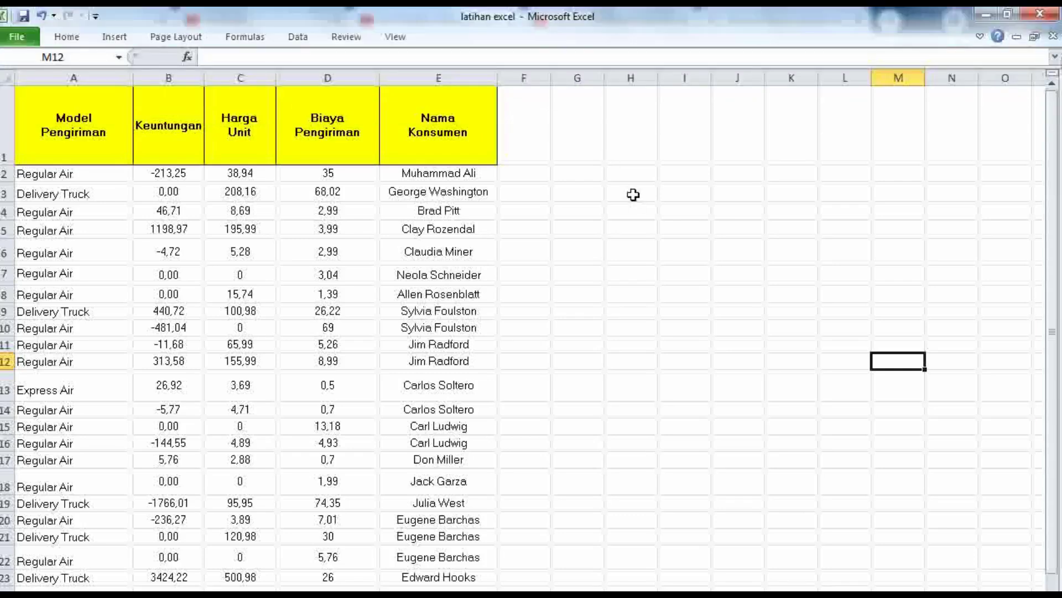
# Briefly expand the Home and Data command sets of the collapsed ribbon, and restore the ribbon so it stays displayed
pyautogui.click(65, 37)
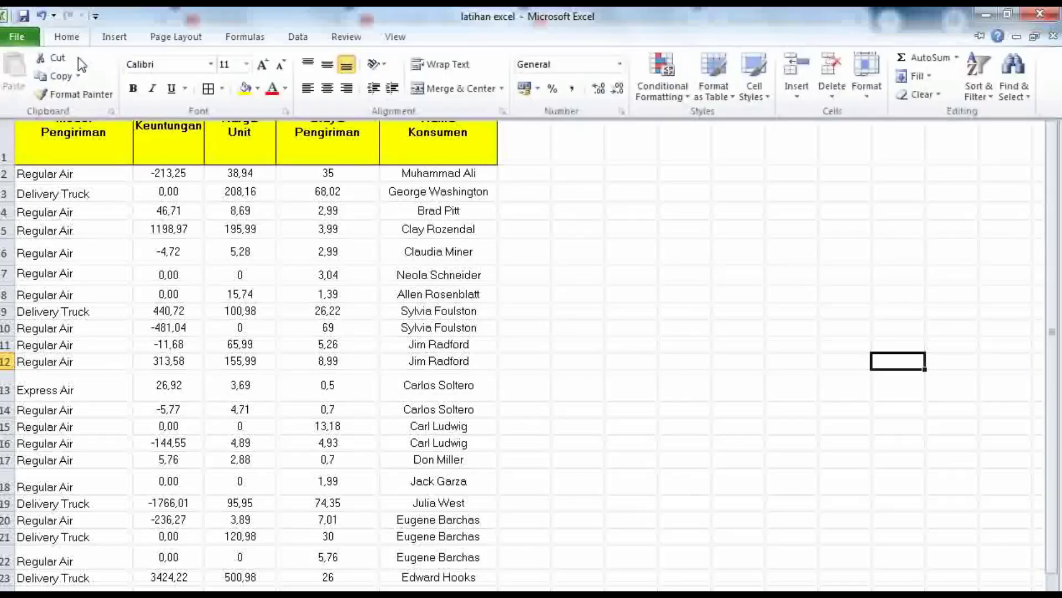
pyautogui.click(636, 216)
pyautogui.click(636, 215)
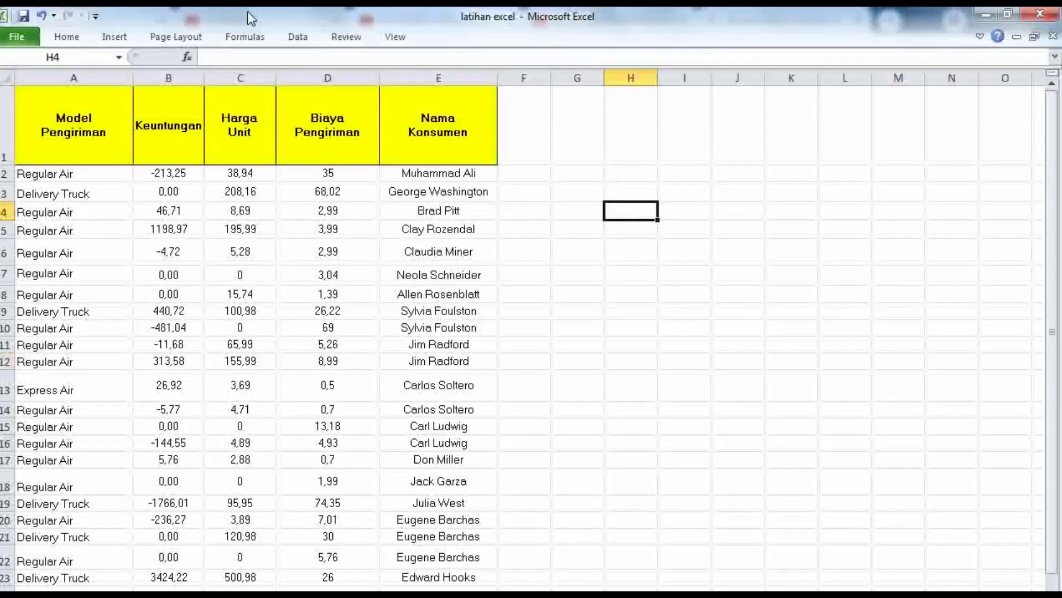
pyautogui.click(298, 39)
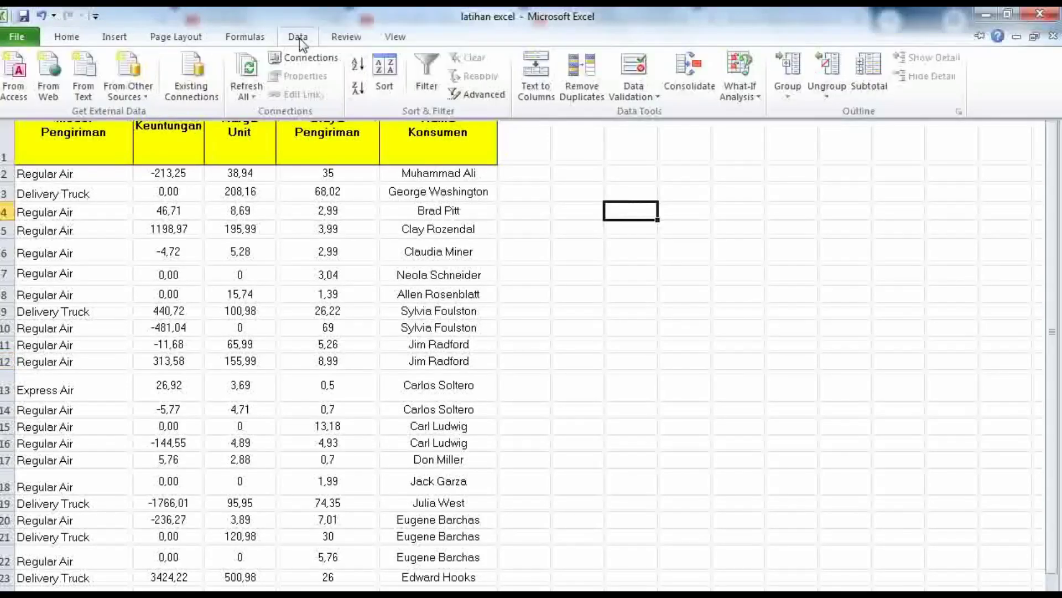
pyautogui.click(522, 163)
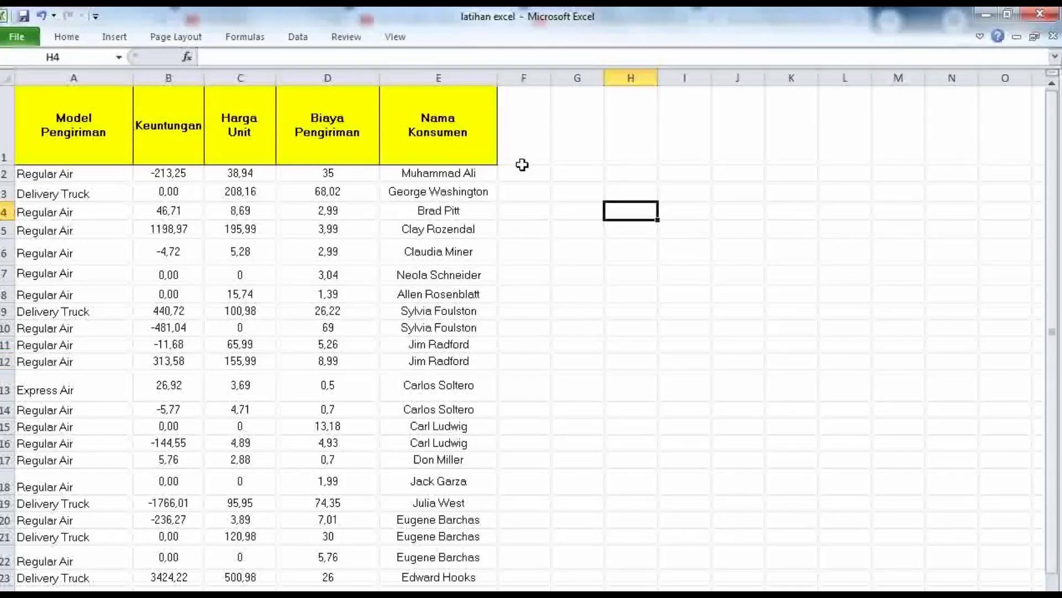
pyautogui.hotkey('ctrl', 'F1')
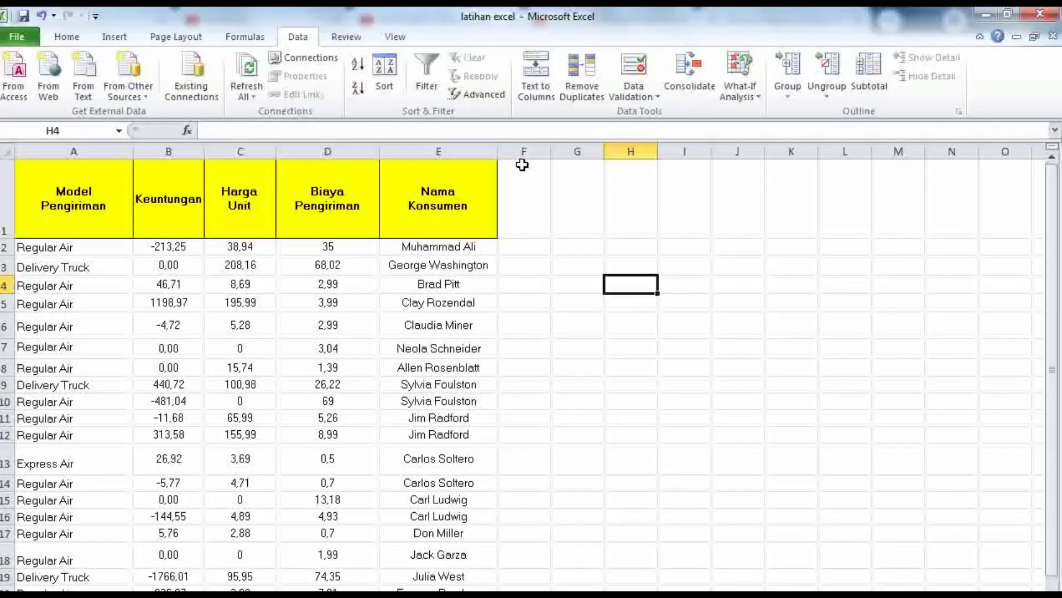
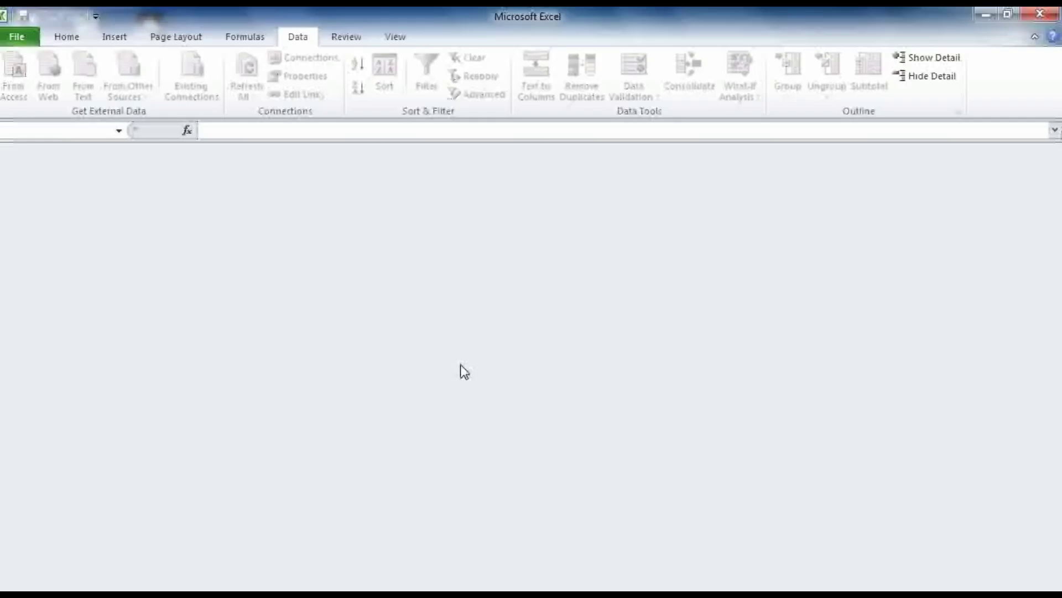
# Exit Excel from its empty window
pyautogui.hotkey('alt', 'F4')
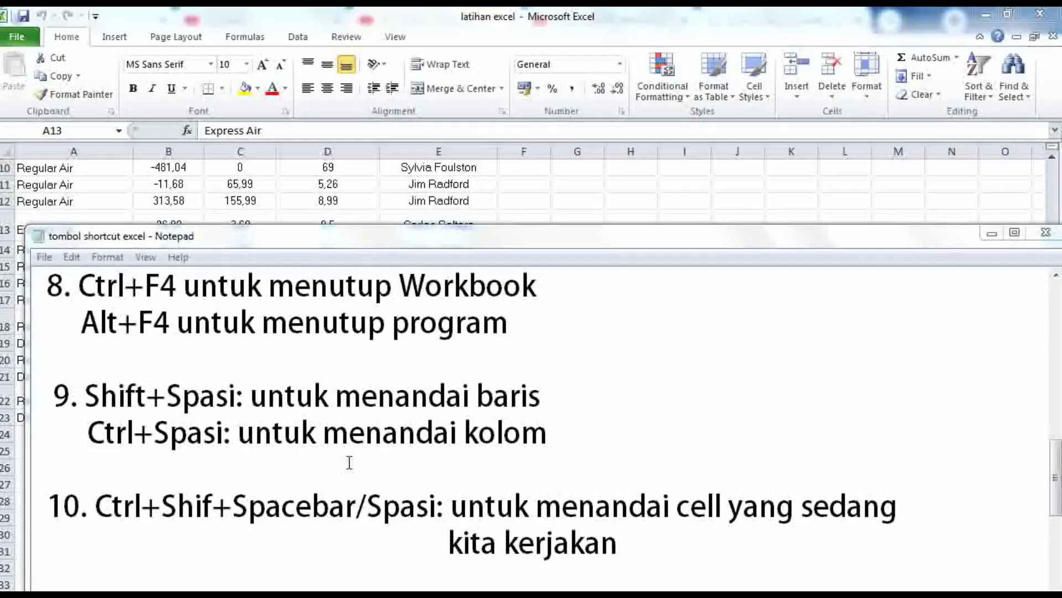
# Consult item 9 of the Notepad notes, select the entire row 13 from cell A13 in the worksheet, and move the selection to cell B18
pyautogui.click(991, 233)
pyautogui.click(617, 247)
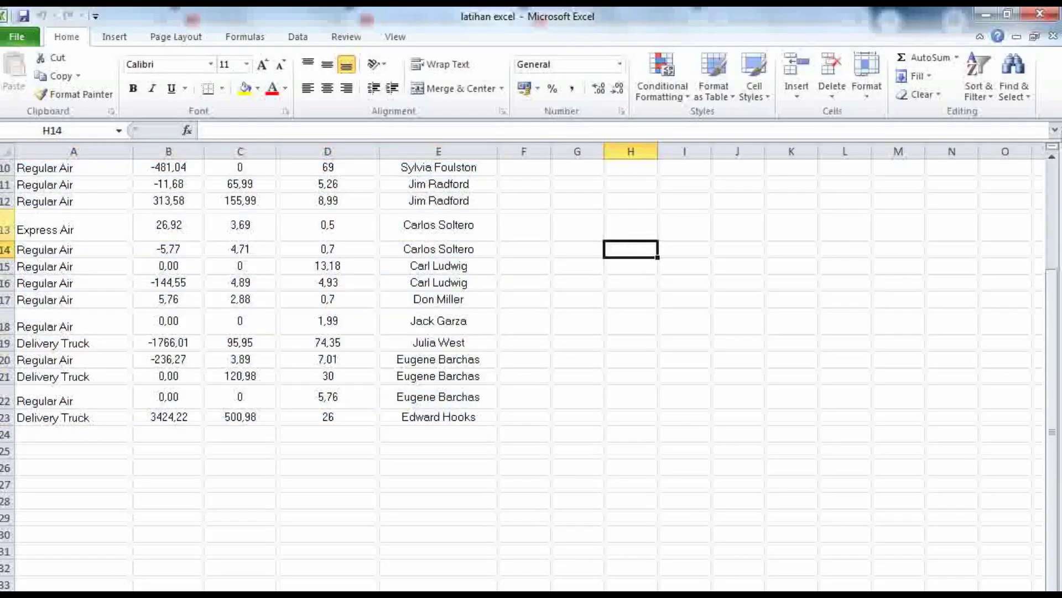
pyautogui.click(49, 234)
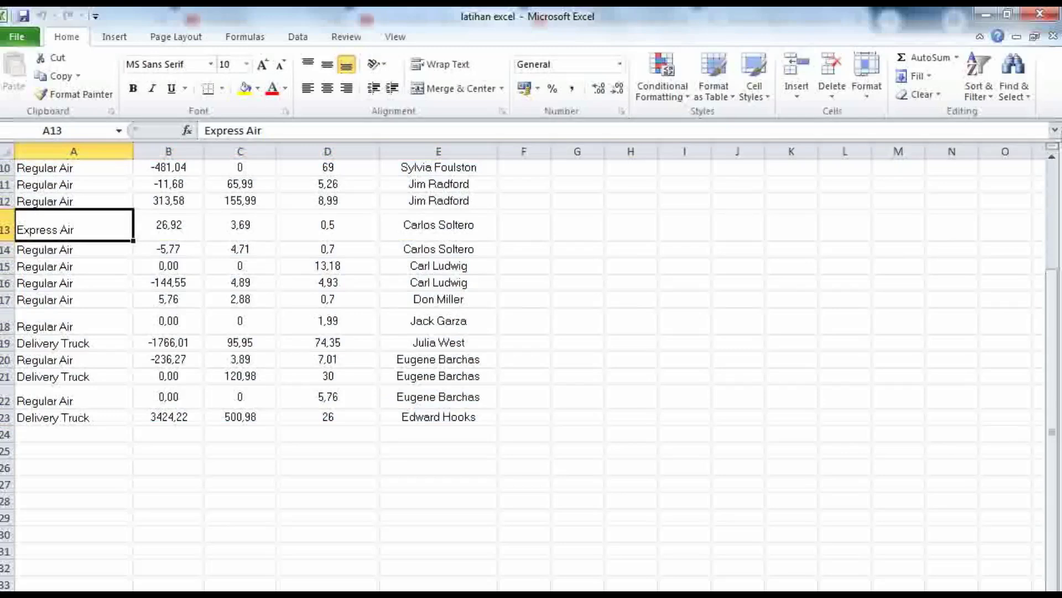
pyautogui.click(158, 594)
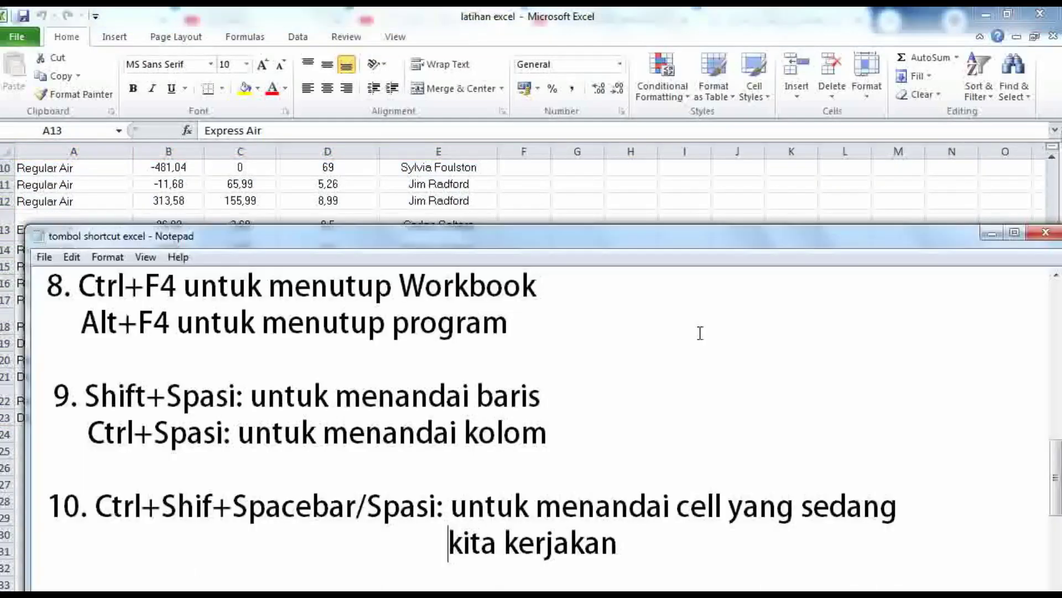
pyautogui.click(991, 232)
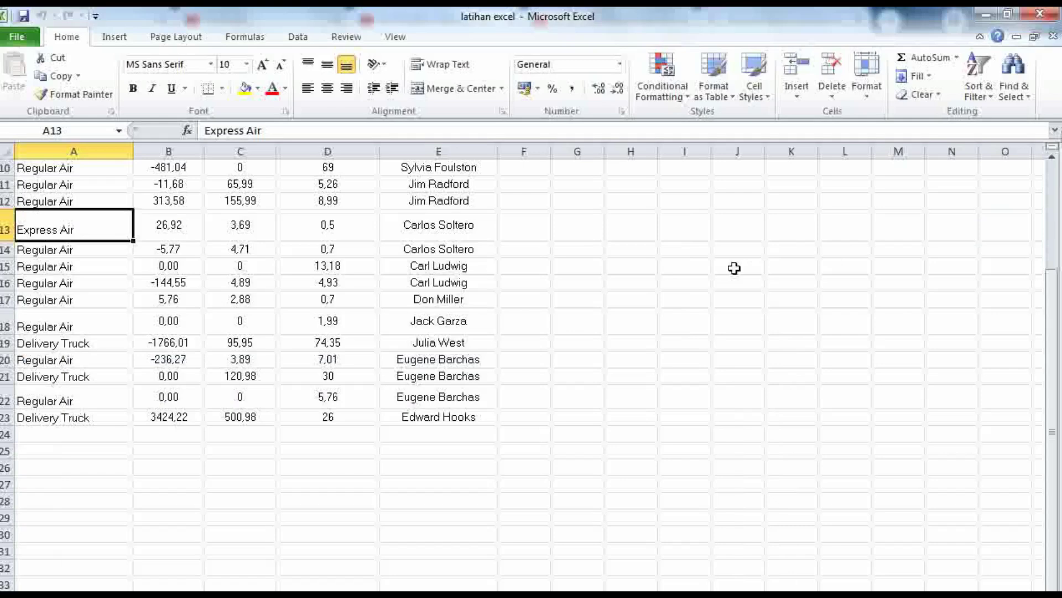
pyautogui.hotkey('shift', 'space')
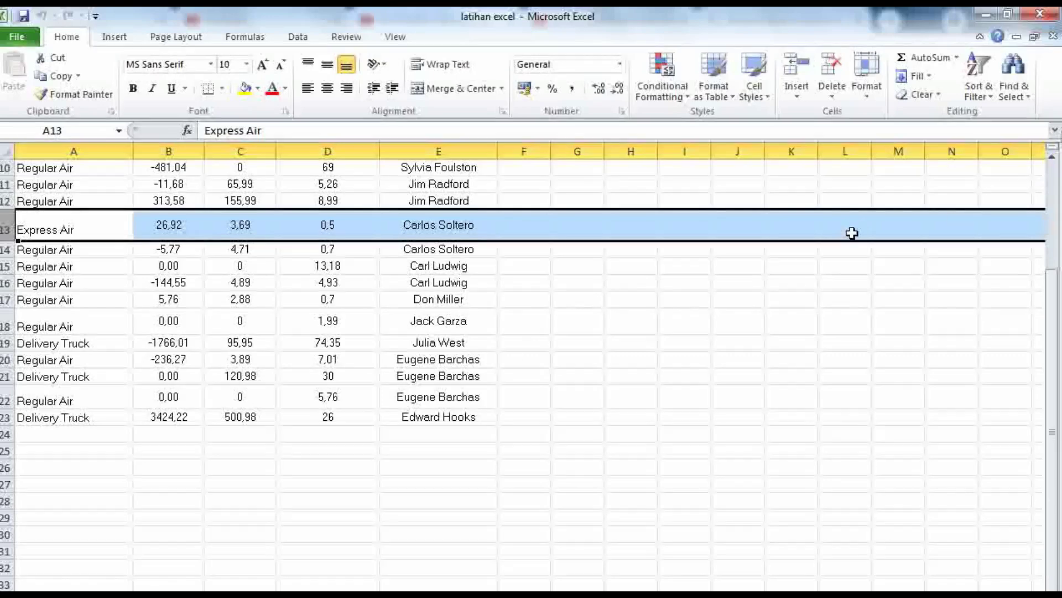
pyautogui.click(158, 309)
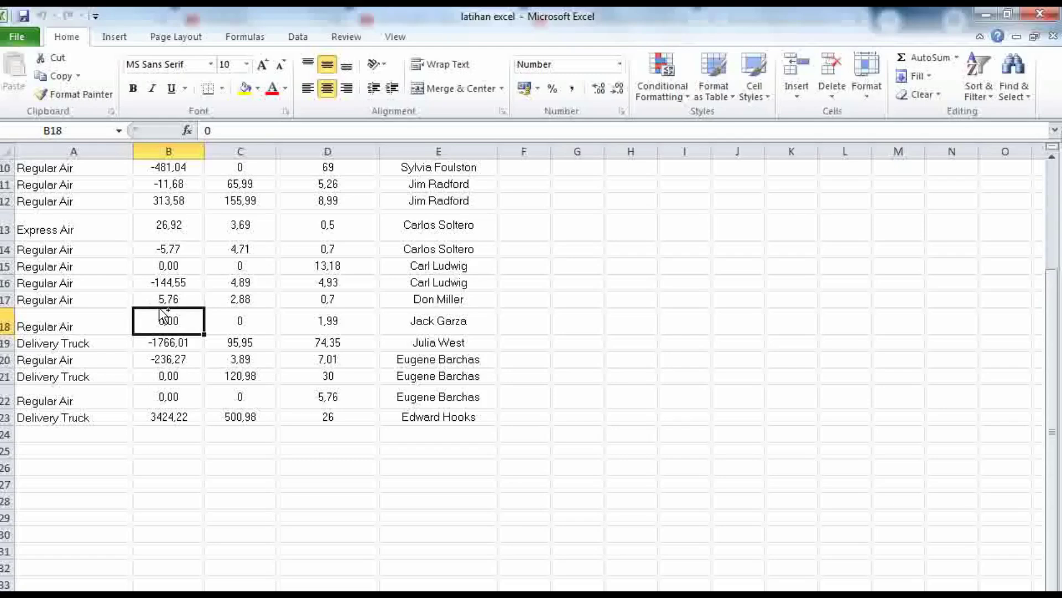
# Select the entire column B from cell B18, and move the selection to cell D13
pyautogui.hotkey('ctrl', 'space')
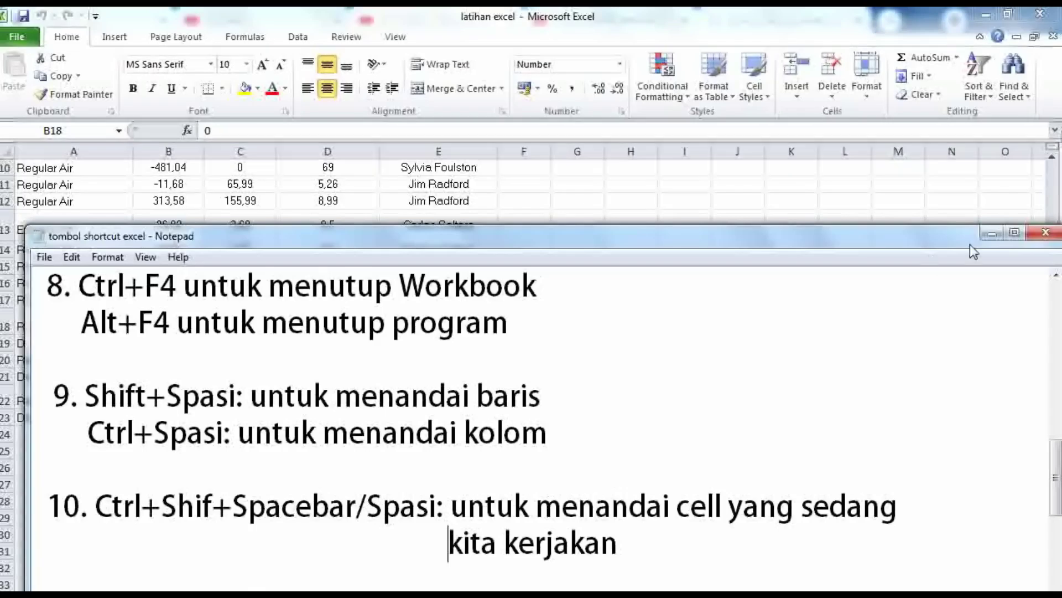
pyautogui.click(990, 234)
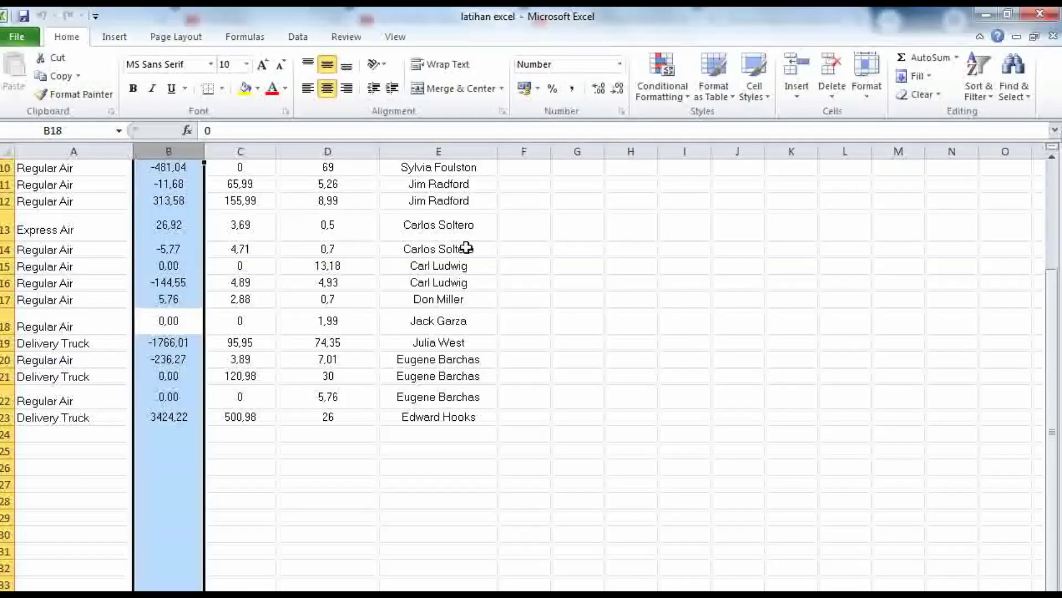
pyautogui.click(295, 227)
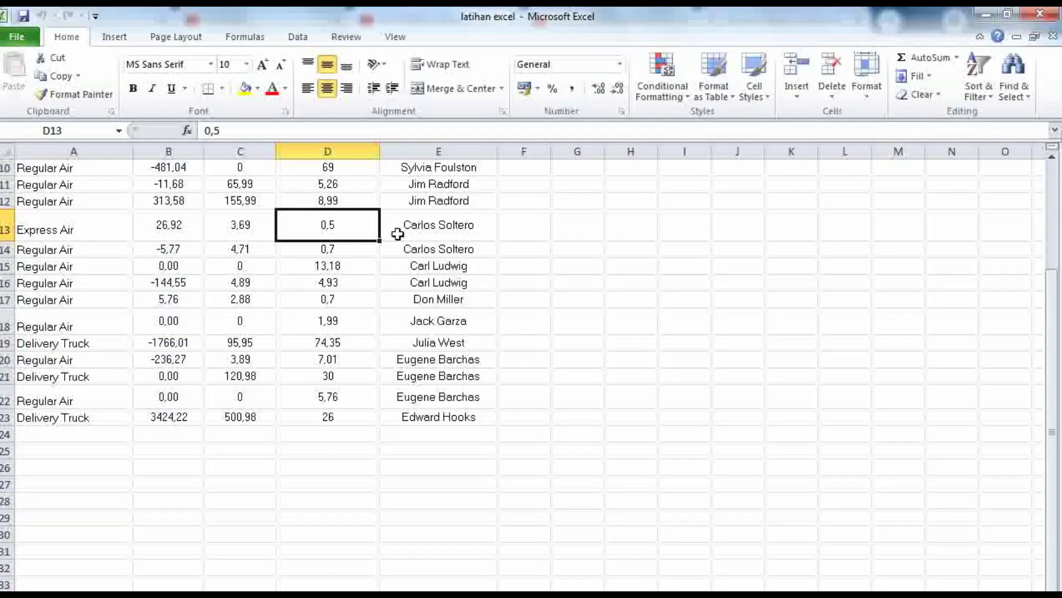
# Select the whole shipping data table starting from cell D12, and look over the selected range
pyautogui.click(412, 222)
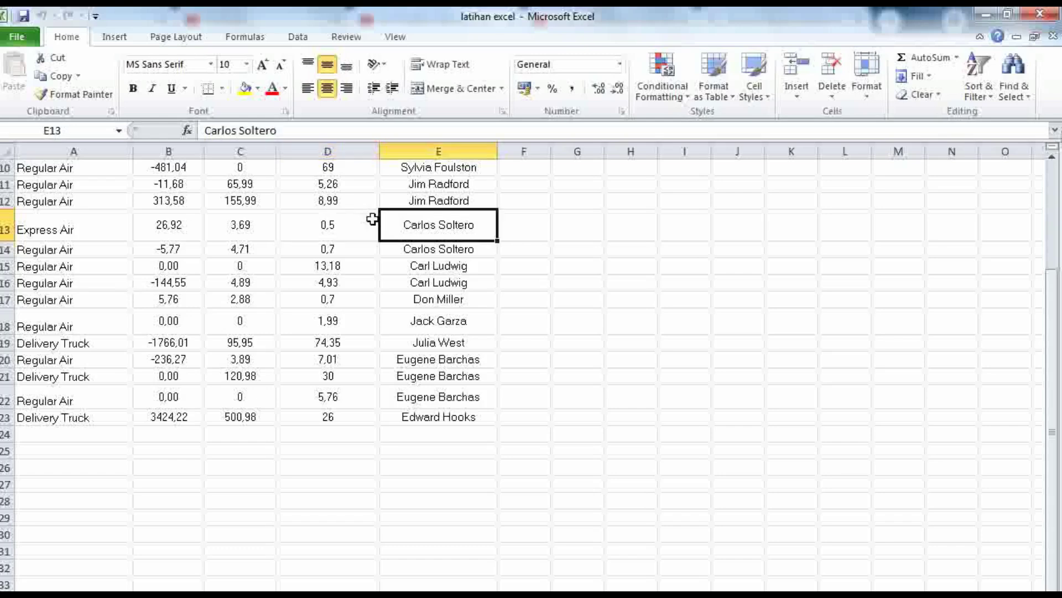
pyautogui.click(323, 201)
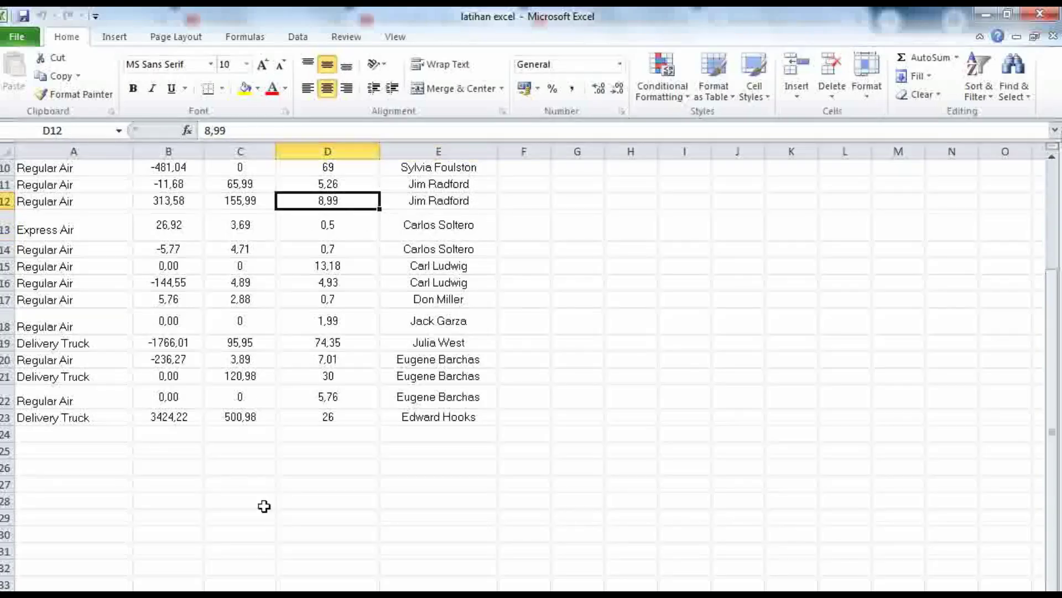
pyautogui.click(238, 595)
pyautogui.click(238, 594)
pyautogui.hotkey('ctrl', 'a')
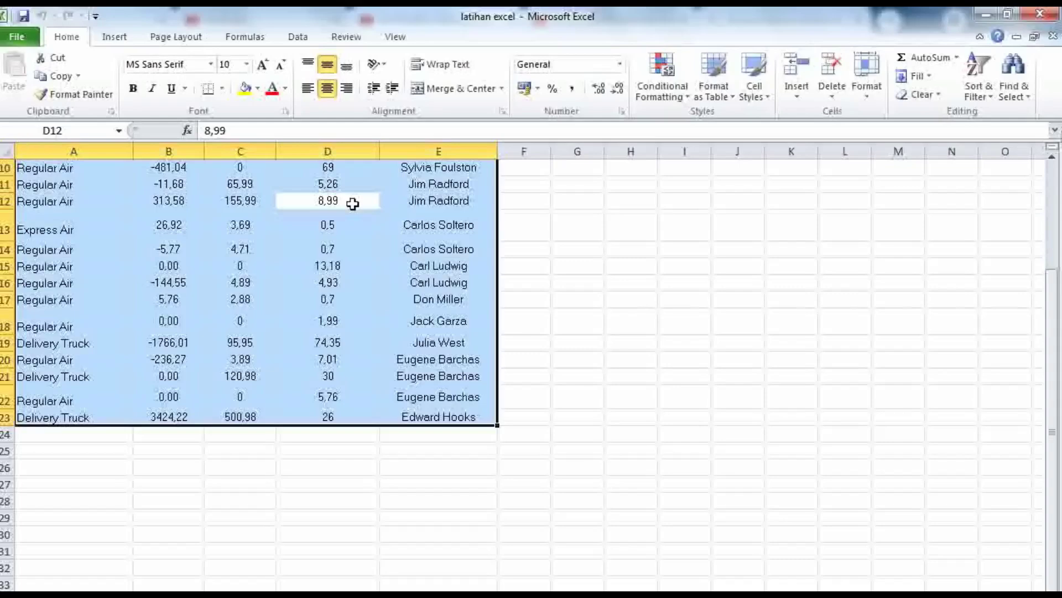
pyautogui.scroll(3, 381, 215)
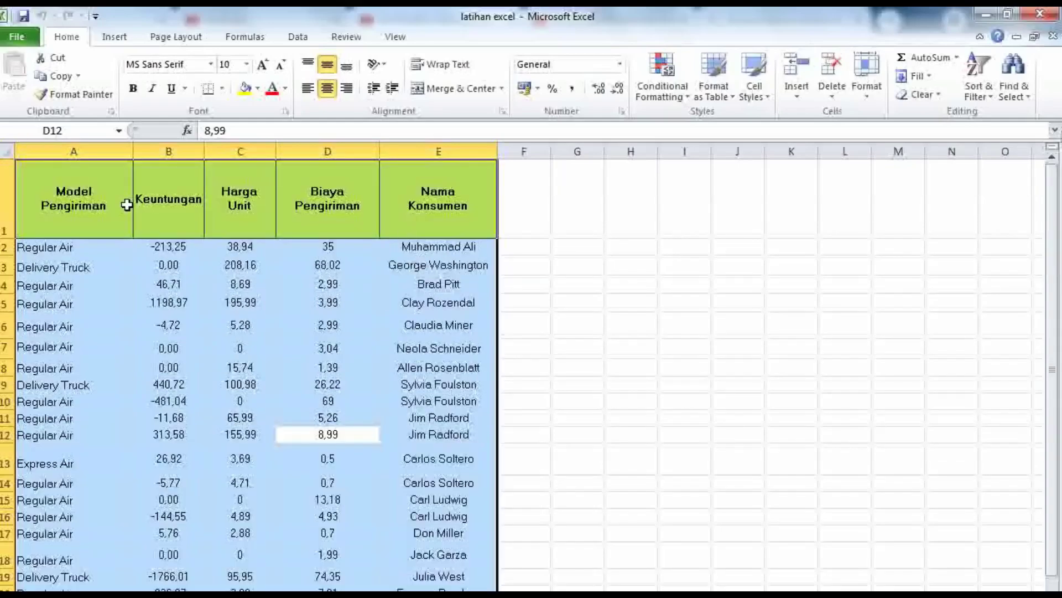
pyautogui.scroll(-2, 407, 226)
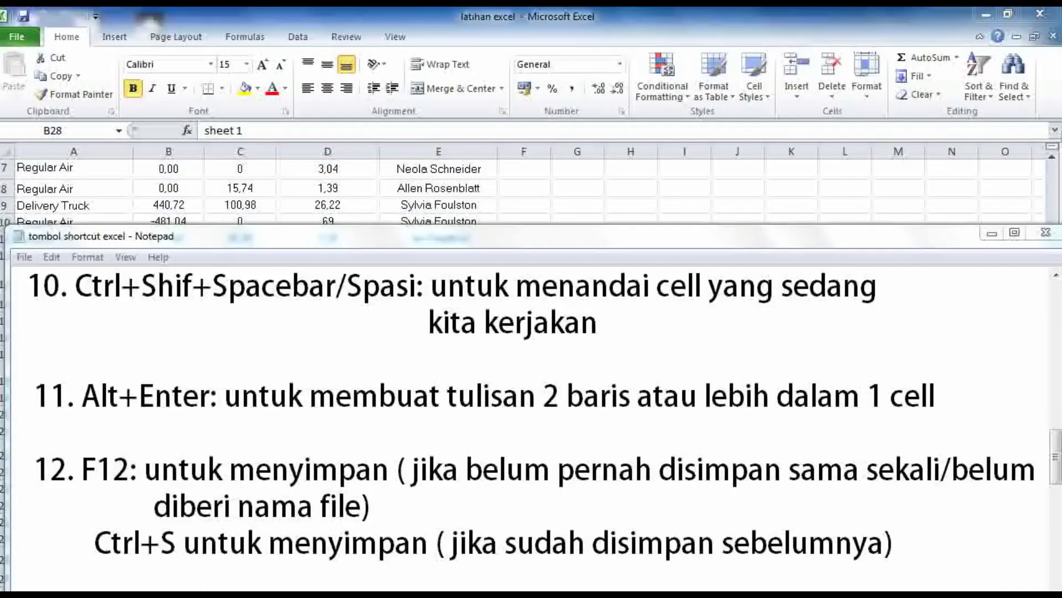
# Highlight the shortcut and its description in item 11 of the Notepad notes, and return to the worksheet
pyautogui.click(937, 388)
pyautogui.click(268, 430)
pyautogui.click(217, 398)
pyautogui.keyDown('shift'); pyautogui.click(72, 401); pyautogui.keyUp('shift')
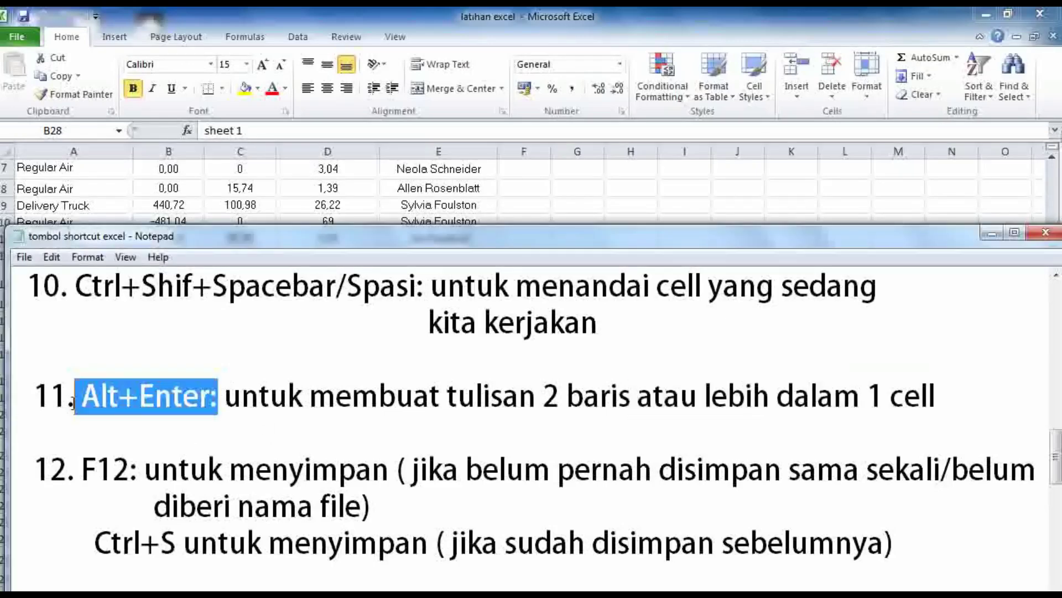
pyautogui.moveTo(224, 397); pyautogui.dragTo(490, 399)
pyautogui.click(483, 398)
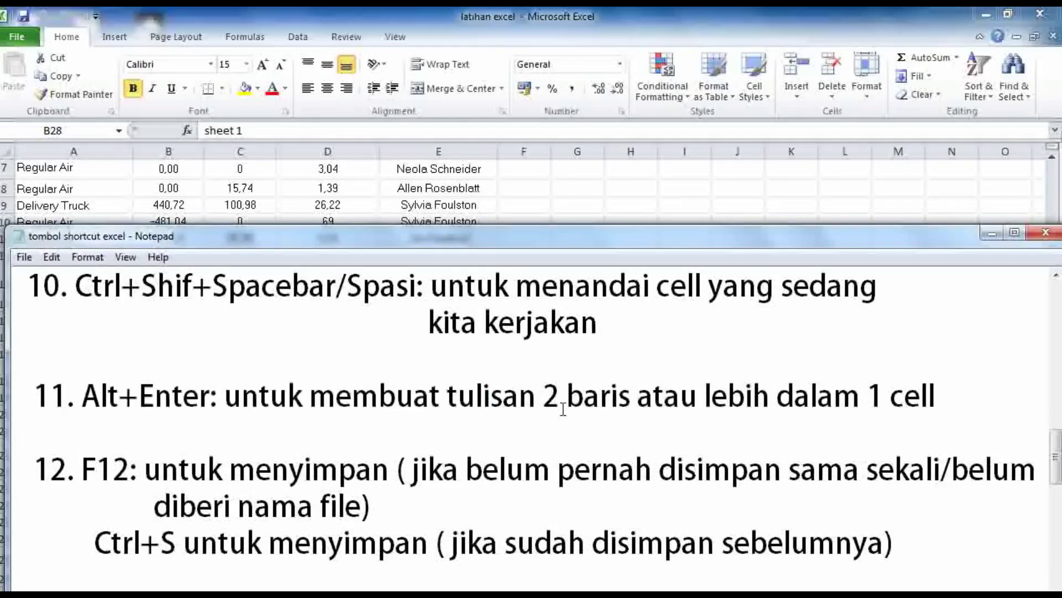
pyautogui.moveTo(542, 397); pyautogui.dragTo(923, 383)
pyautogui.click(619, 178)
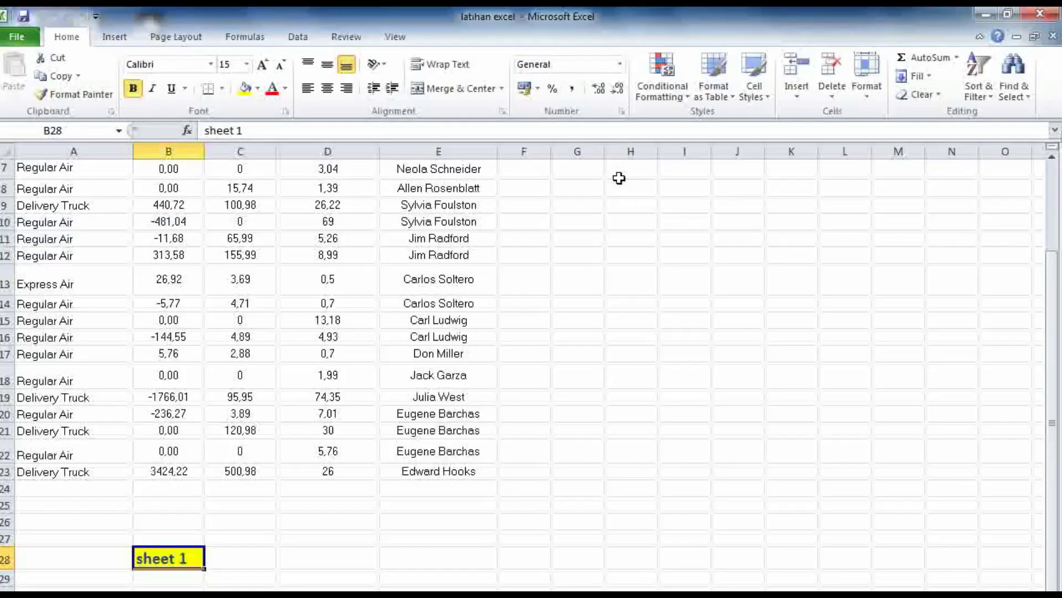
# Enter a long run of the letter l in cell F12 that extends beyond the column width
pyautogui.doubleClick(541, 255)
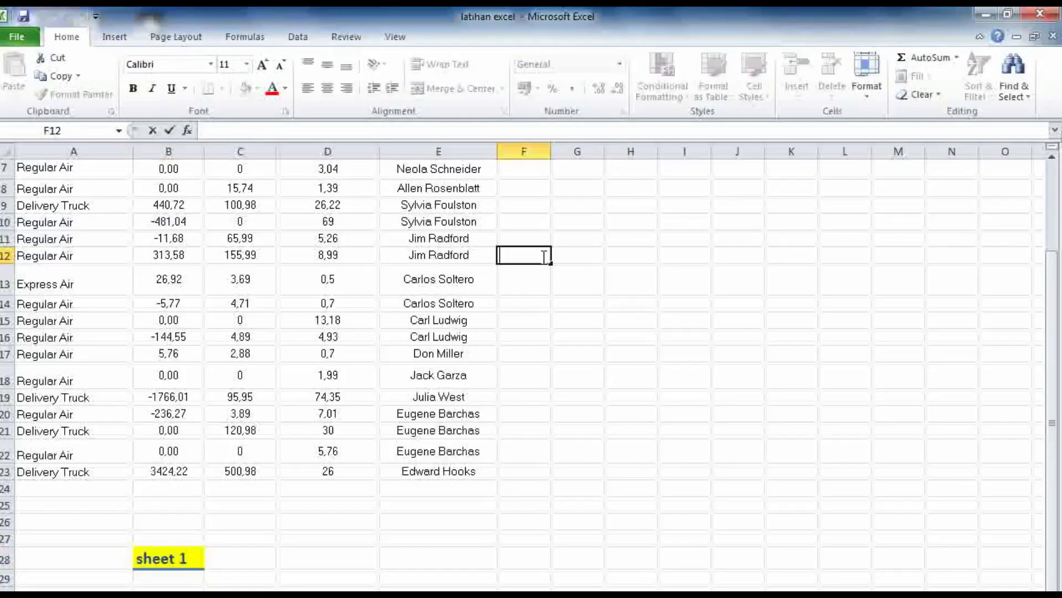
pyautogui.write('llllllllllllllllllllllllllllllllllll')
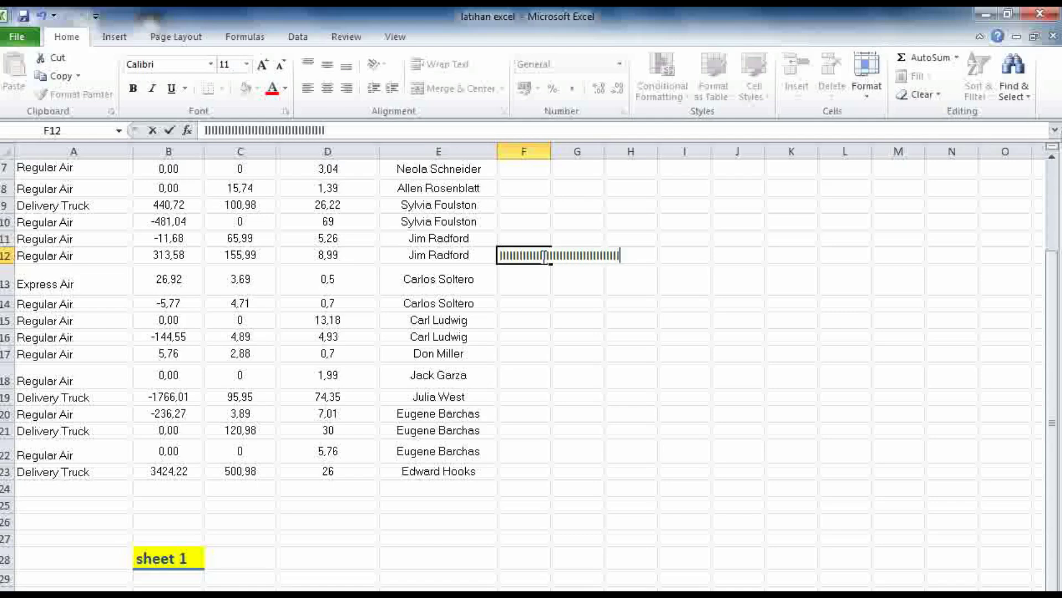
pyautogui.click(563, 285)
pyautogui.click(528, 299)
# Enter lllll in cell G12
pyautogui.click(561, 255)
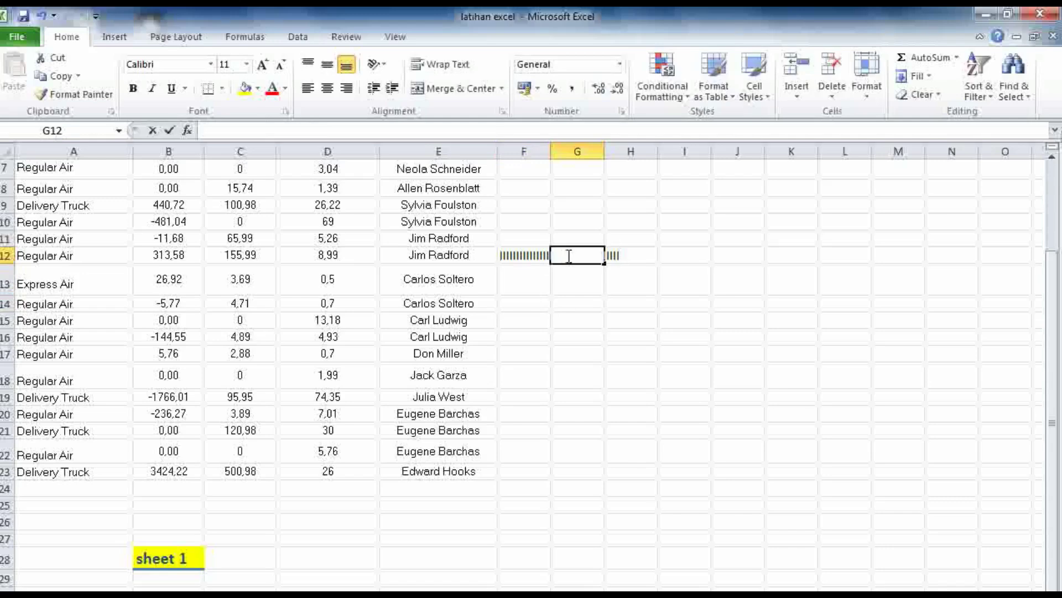
pyautogui.doubleClick(568, 257)
pyautogui.write('lllll')
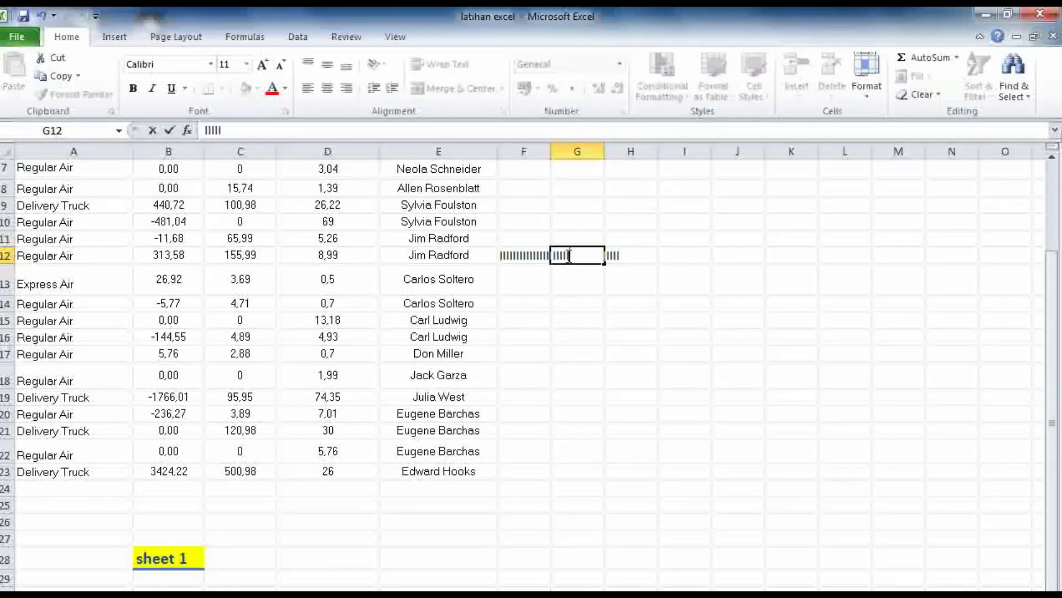
pyautogui.click(609, 320)
# Replace the text in cell G12 with ppppppppppp
pyautogui.click(571, 256)
pyautogui.doubleClick(571, 257)
pyautogui.press('BackSpace')
pyautogui.press('BackSpace')
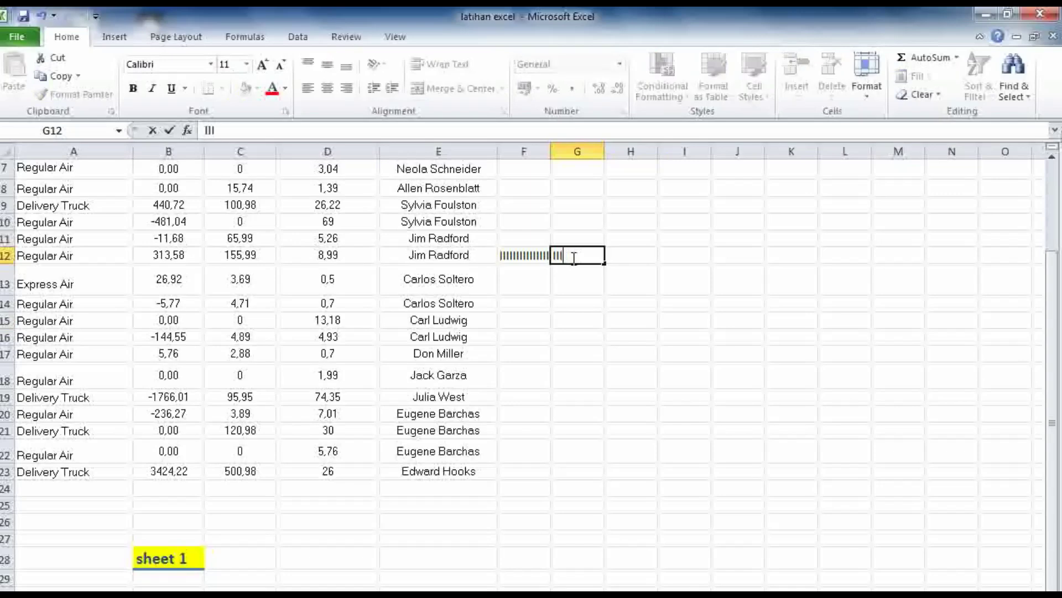
pyautogui.press('BackSpace')
pyautogui.press('BackSpace')
pyautogui.write('ppppppppppp')
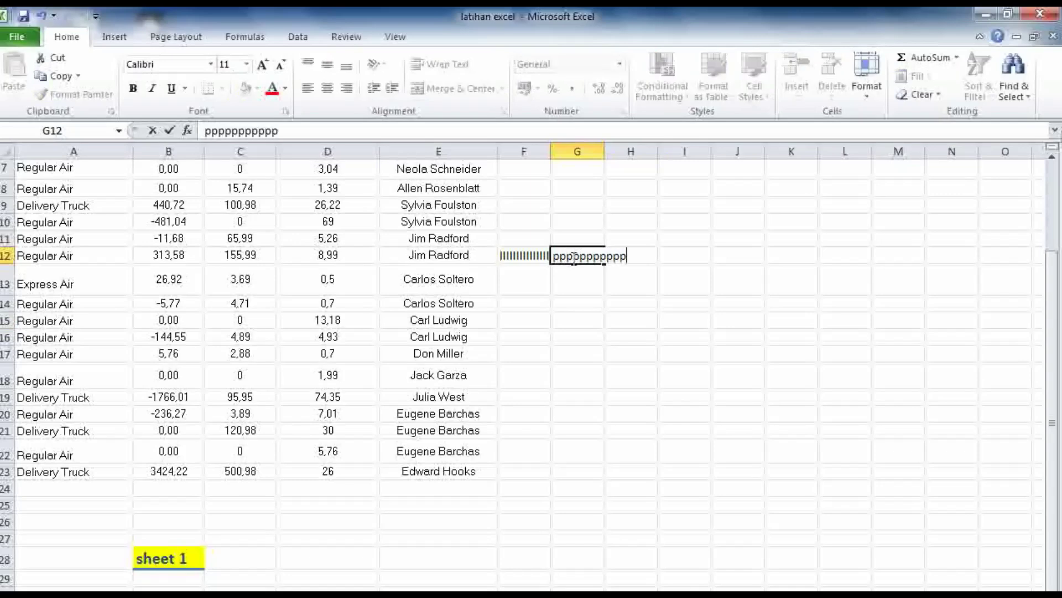
pyautogui.click(574, 350)
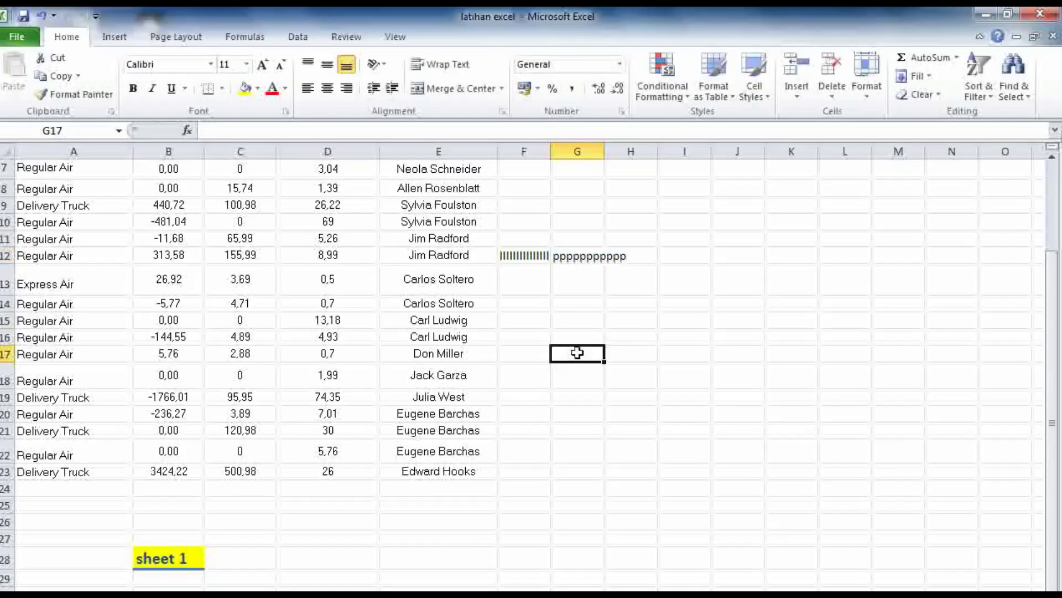
# Consult item 11 of the Notepad notes, and split the text in cell F12 with line breaks inside the cell
pyautogui.doubleClick(528, 257)
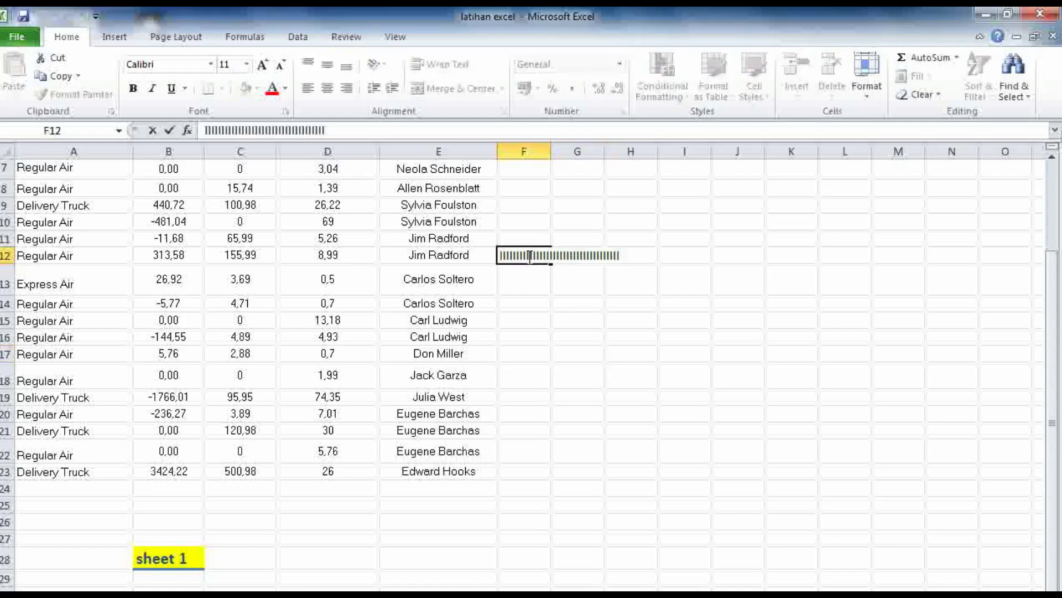
pyautogui.scroll(2, 334, 240)
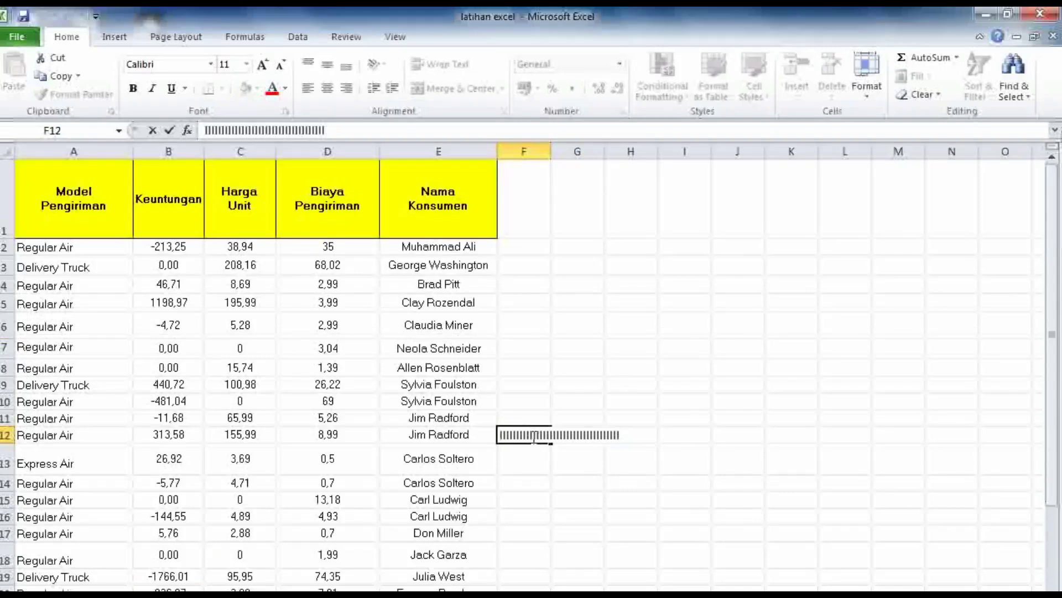
pyautogui.hotkey('alt', 'Tab')
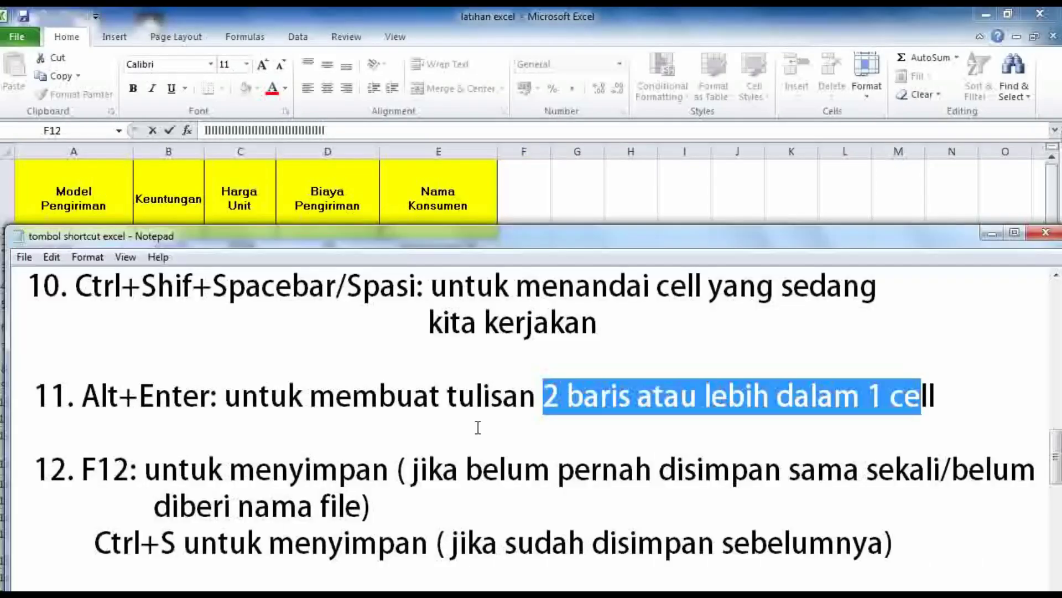
pyautogui.click(992, 234)
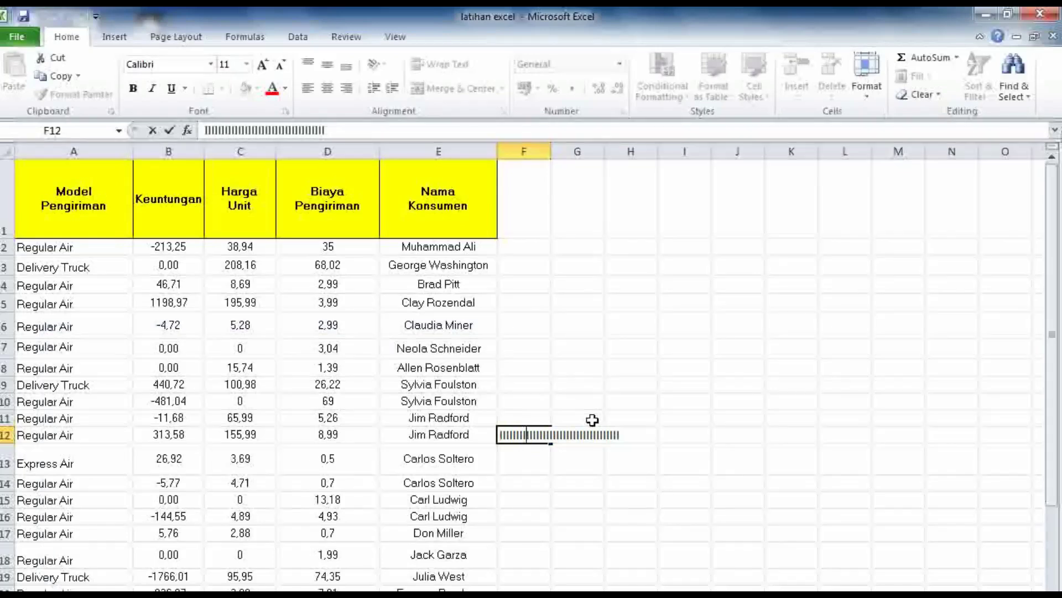
pyautogui.hotkey('alt', 'Return')
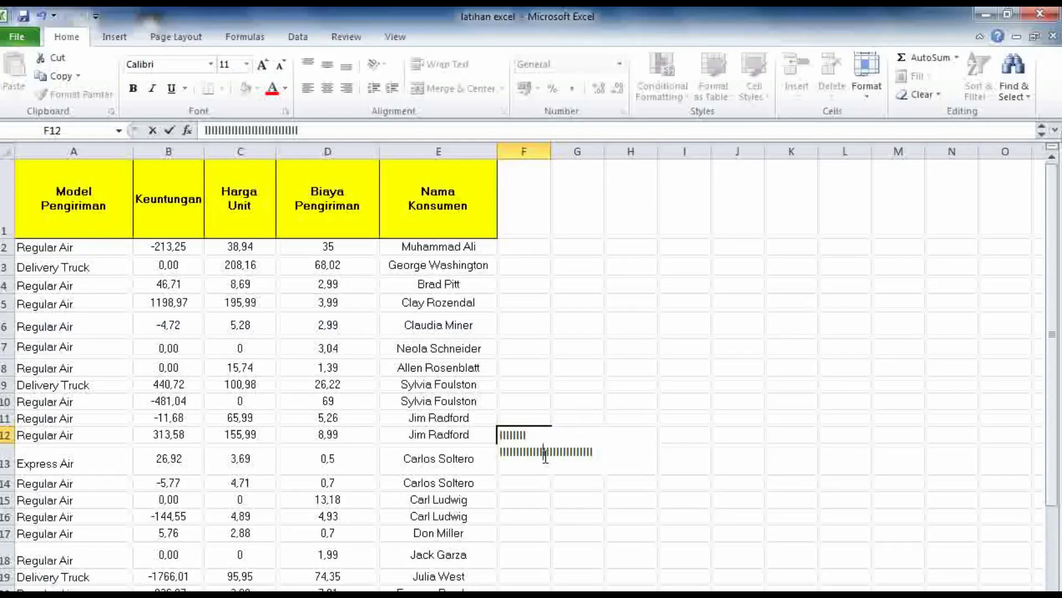
pyautogui.moveTo(724, 491); pyautogui.dragTo(725, 491)
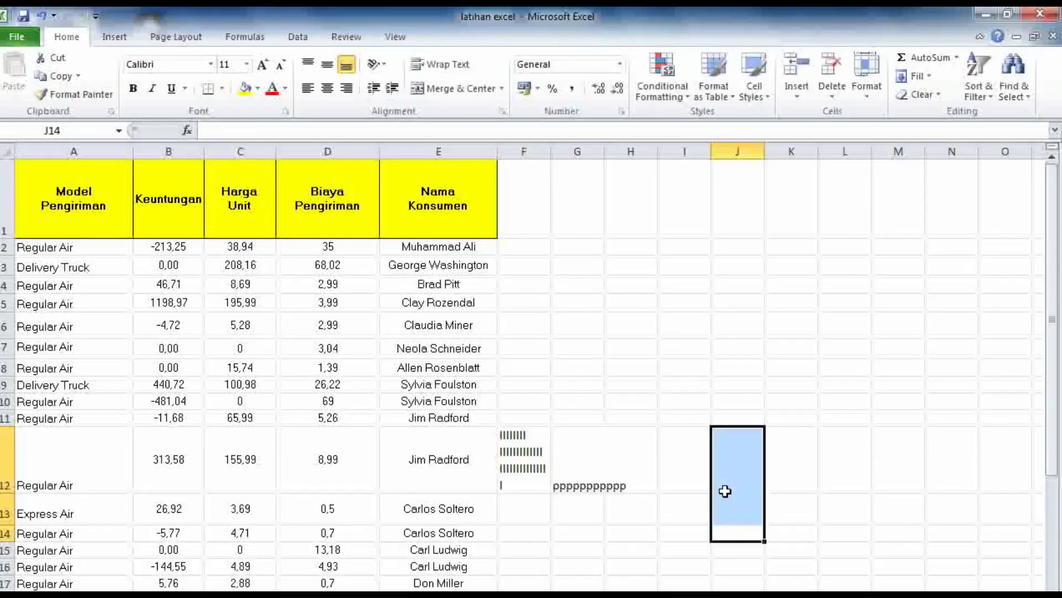
# Align cells F12:H12 vertically to the middle, and trim the text in cell F12 to three lines
pyautogui.click(547, 487)
pyautogui.click(636, 491)
pyautogui.moveTo(636, 492); pyautogui.dragTo(504, 445)
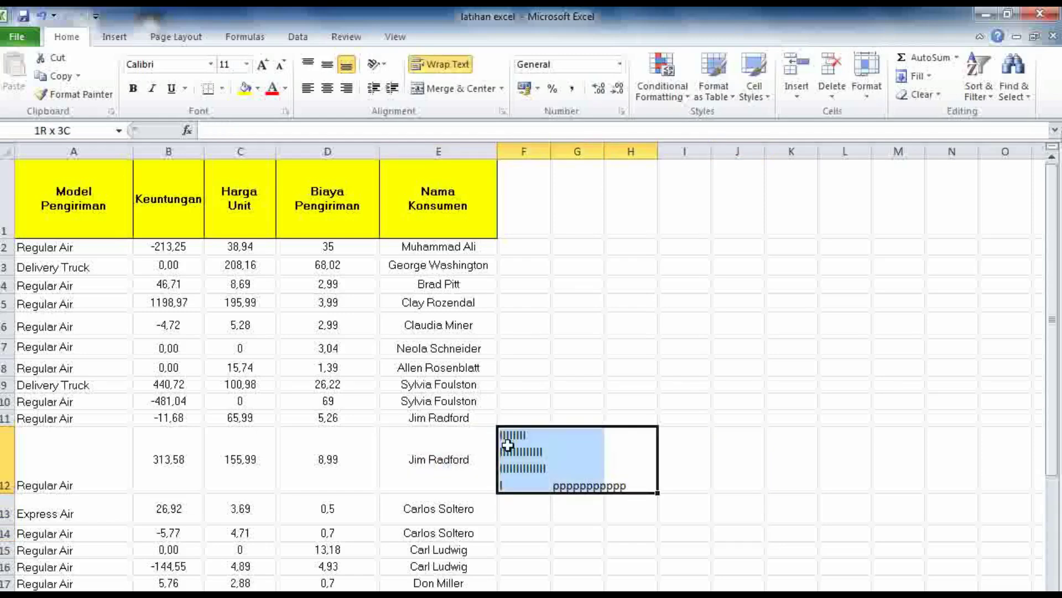
pyautogui.click(327, 64)
pyautogui.click(567, 283)
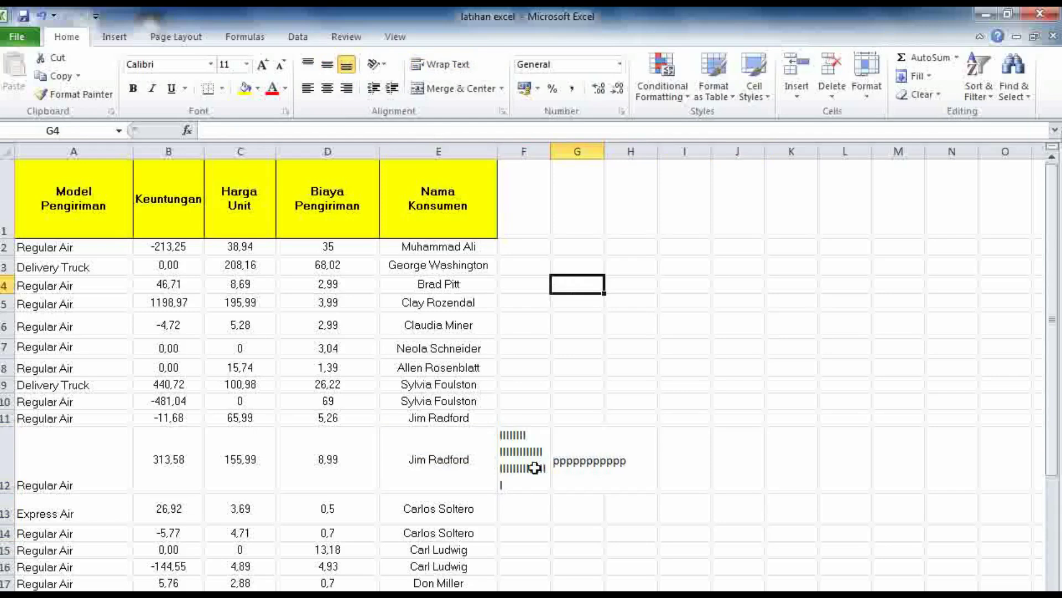
pyautogui.doubleClick(520, 485)
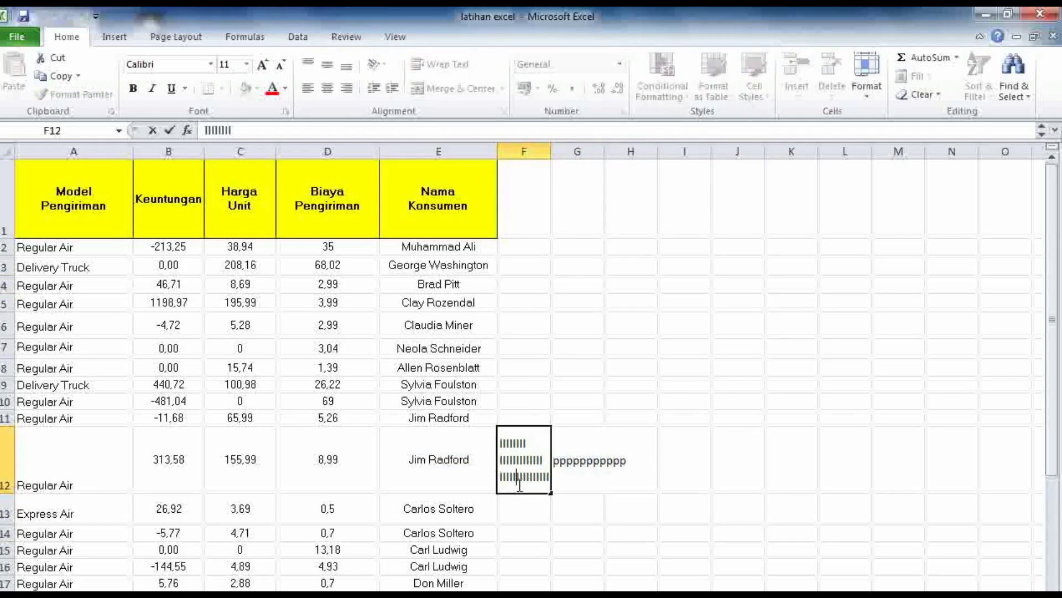
pyautogui.click(683, 499)
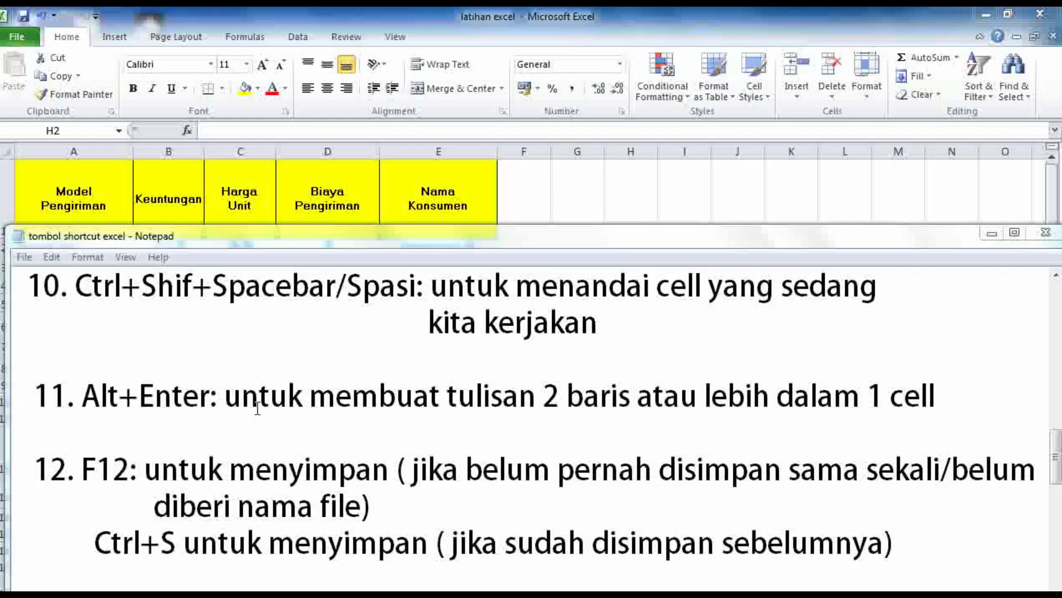
# Highlight the F12 shortcut in item 12 of the Notepad notes, and return to the worksheet
pyautogui.click(122, 482)
pyautogui.moveTo(130, 472); pyautogui.dragTo(85, 469)
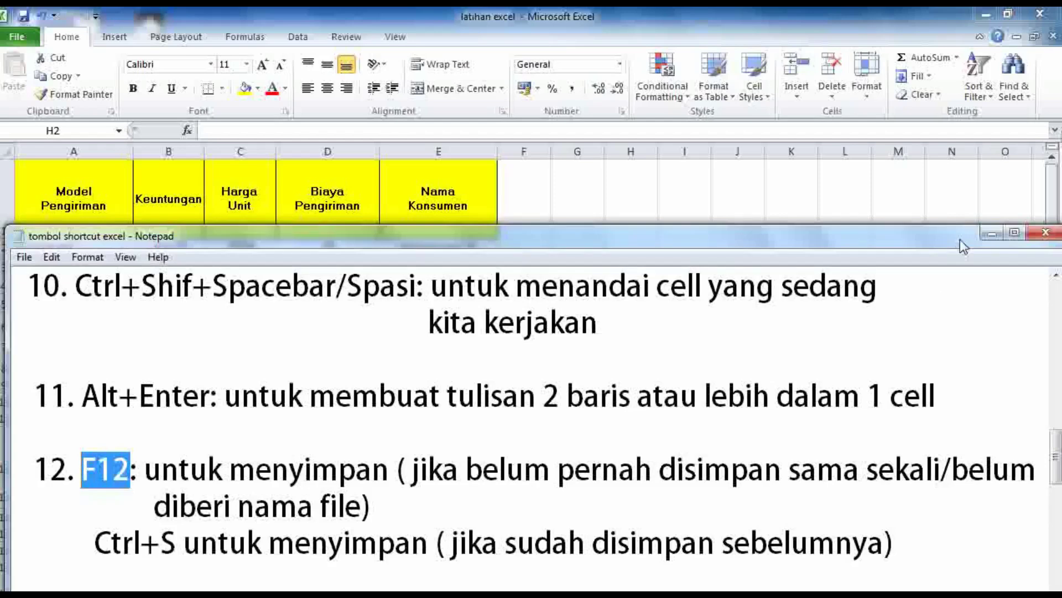
pyautogui.click(992, 233)
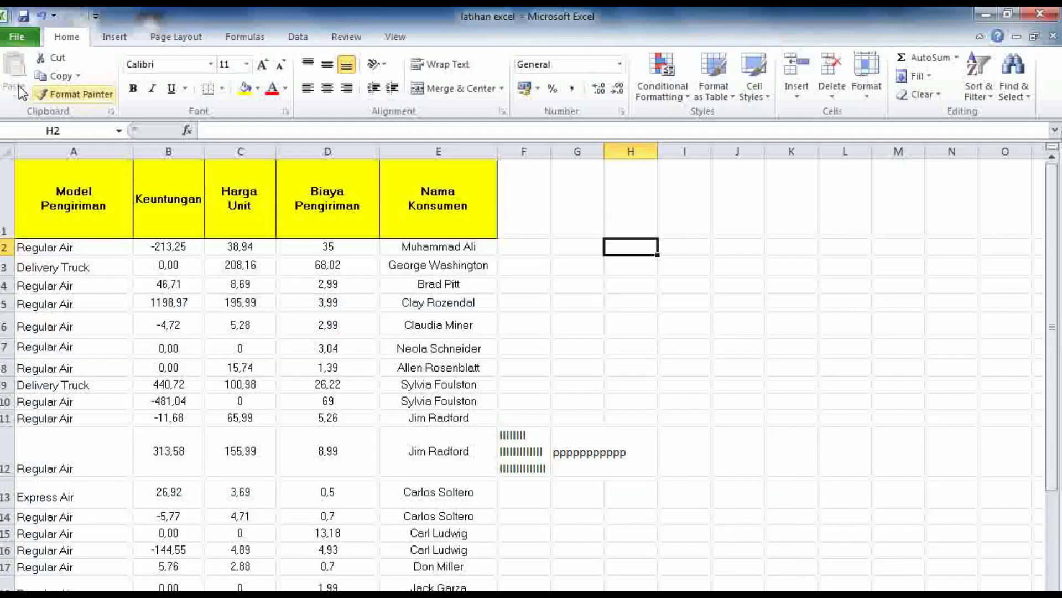
# Open the Save As dialog for the workbook, and dismiss it without saving
pyautogui.click(14, 39)
pyautogui.click(34, 88)
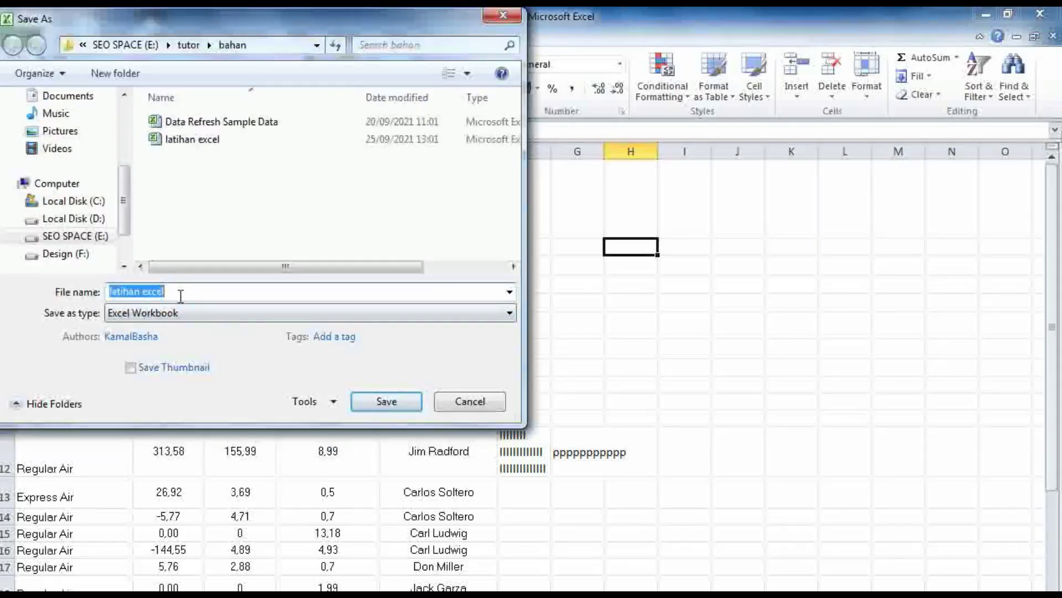
pyautogui.click(453, 398)
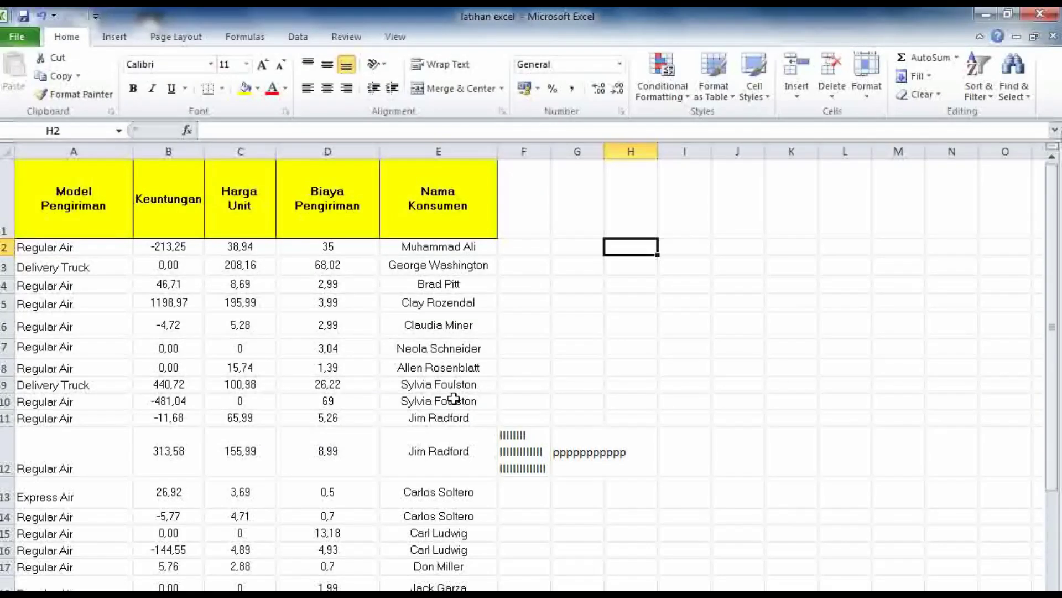
# Switch to PassMark KeyboardTest and set the keyboard type to DellPortInt
pyautogui.click(404, 594)
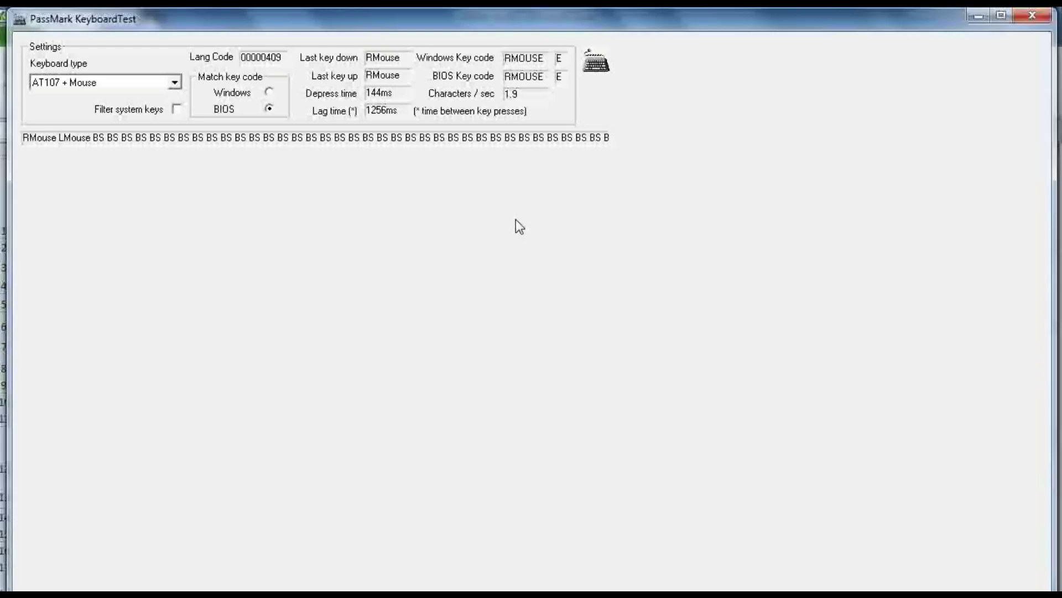
pyautogui.click(479, 199)
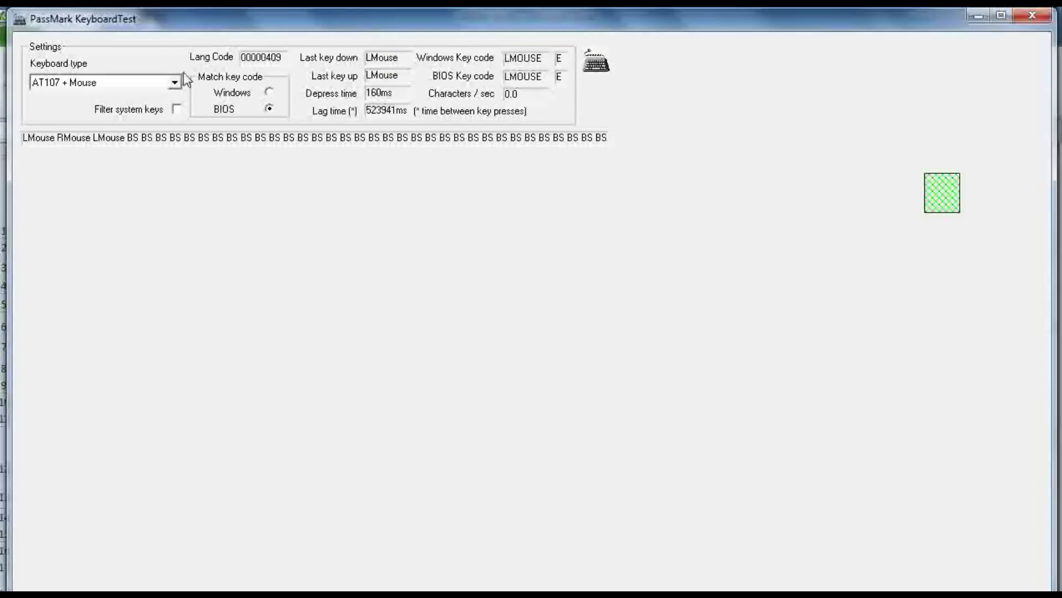
pyautogui.click(174, 82)
pyautogui.click(162, 106)
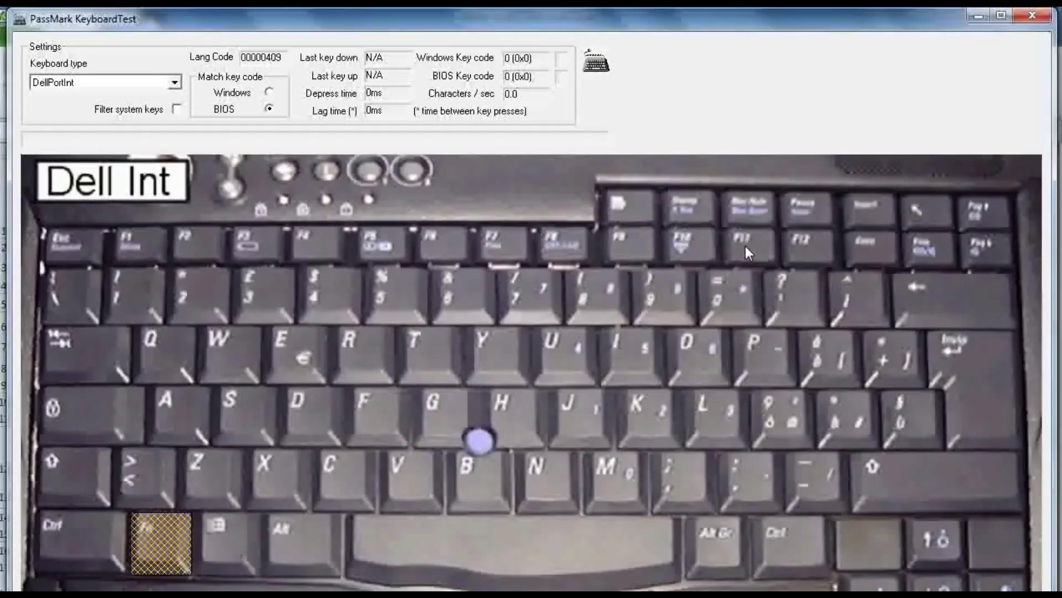
# Return from PassMark KeyboardTest to the Excel worksheet, open the Save As dialog for the workbook, and dismiss it without saving
pyautogui.click(811, 242)
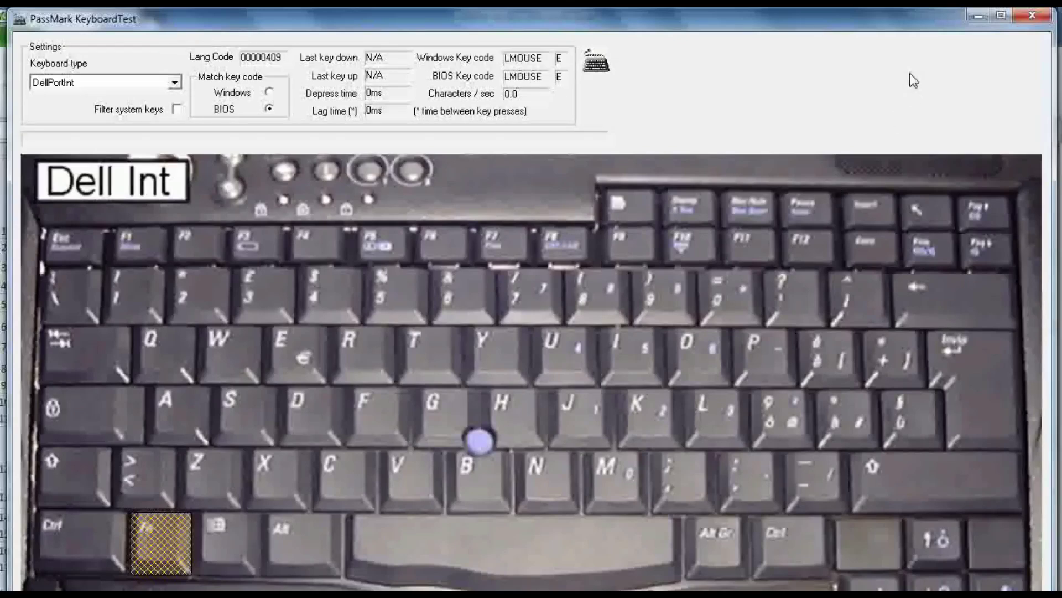
pyautogui.click(976, 16)
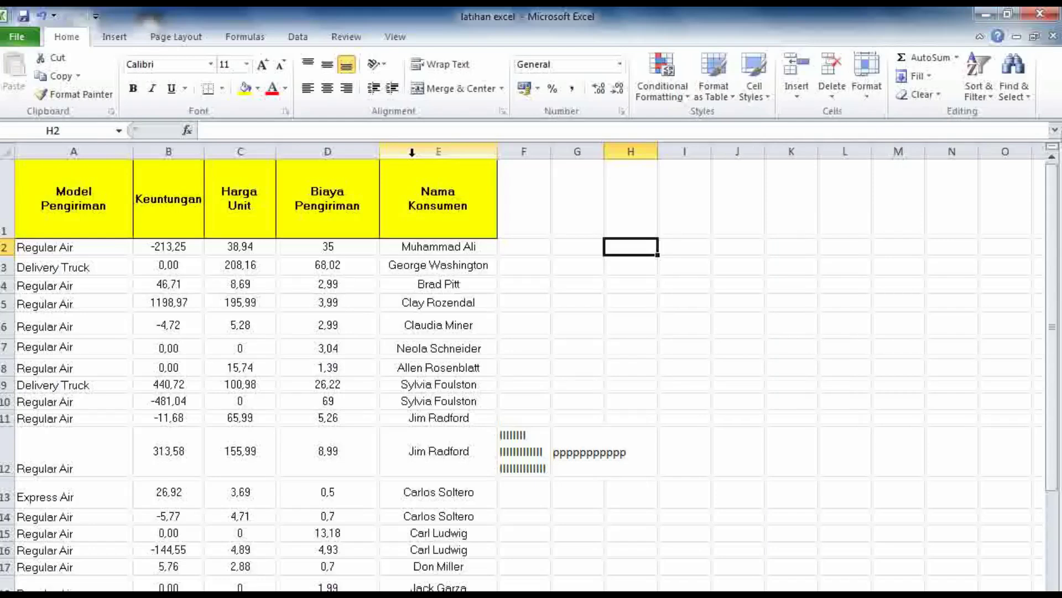
pyautogui.press('F12')
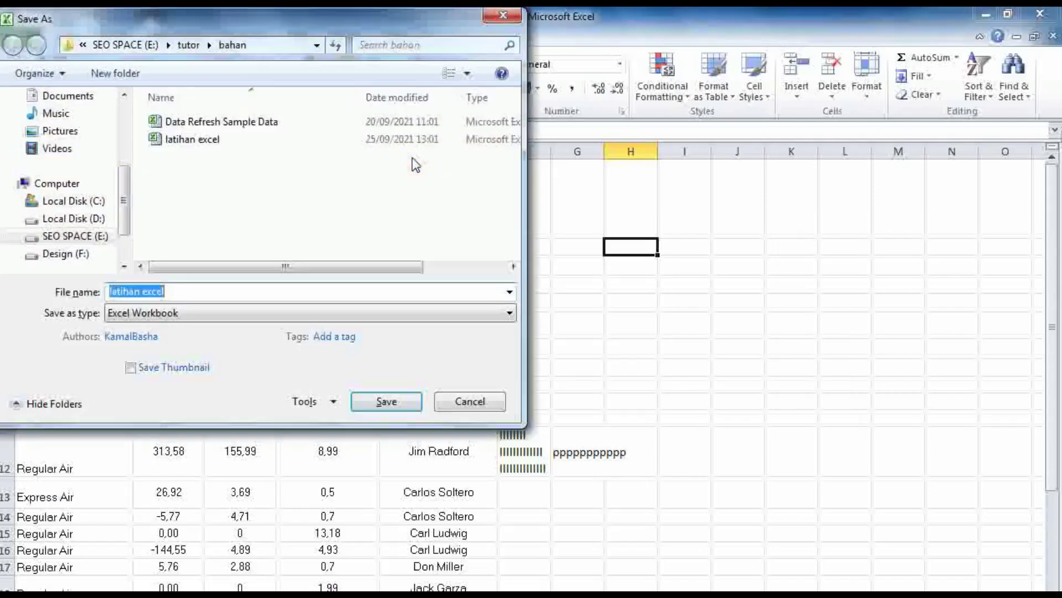
pyautogui.click(470, 402)
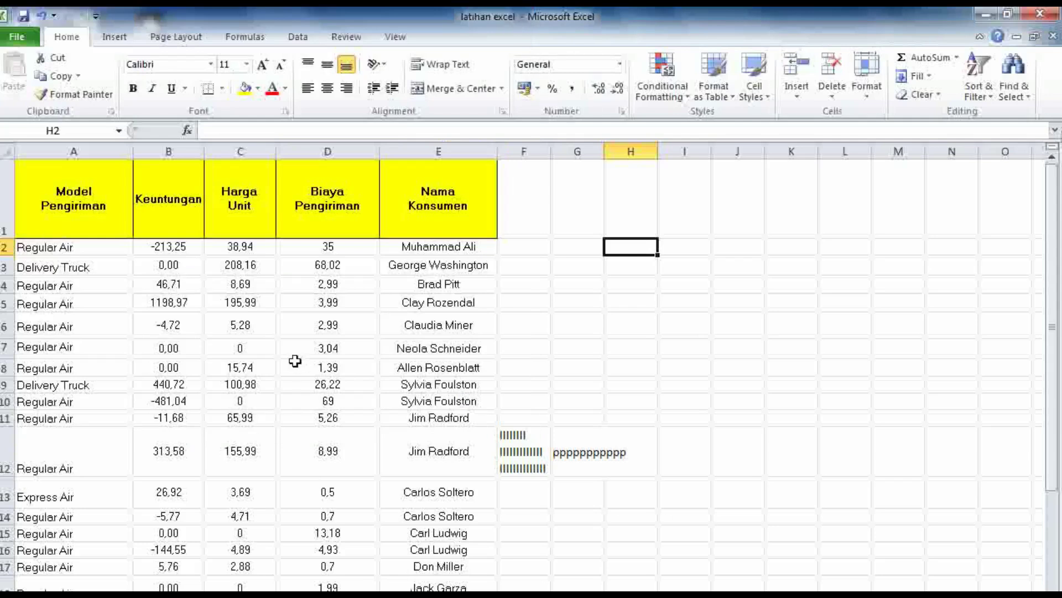
# Enter the sample text pppp in cell H8, and select cell G2
pyautogui.click(639, 361)
pyautogui.write('pppp')
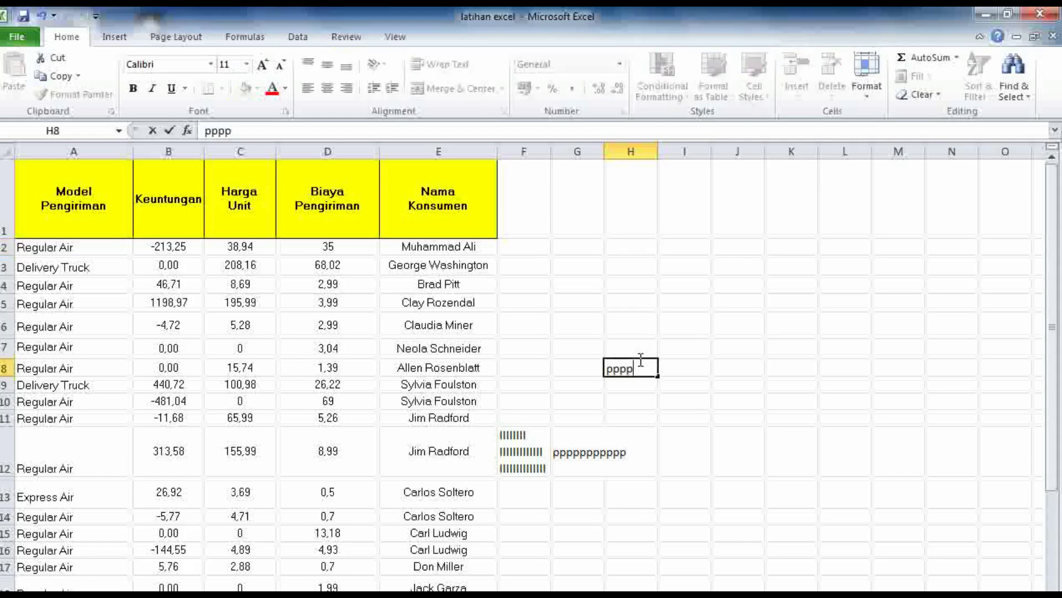
pyautogui.click(587, 246)
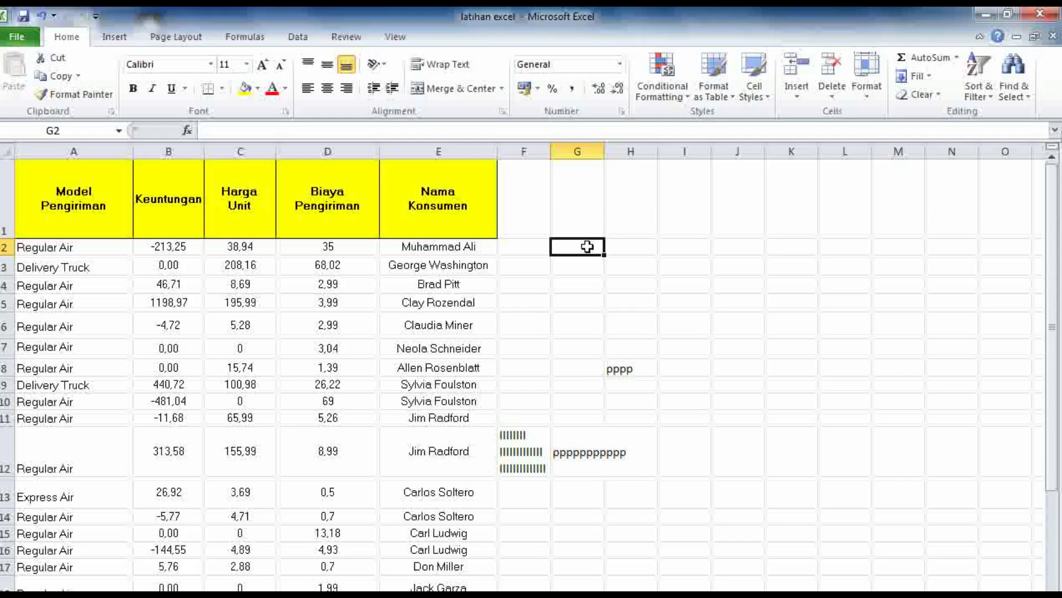
# Switch to the Notepad shortcut notes and examine the Ctrl+S line under item 12
pyautogui.click(288, 593)
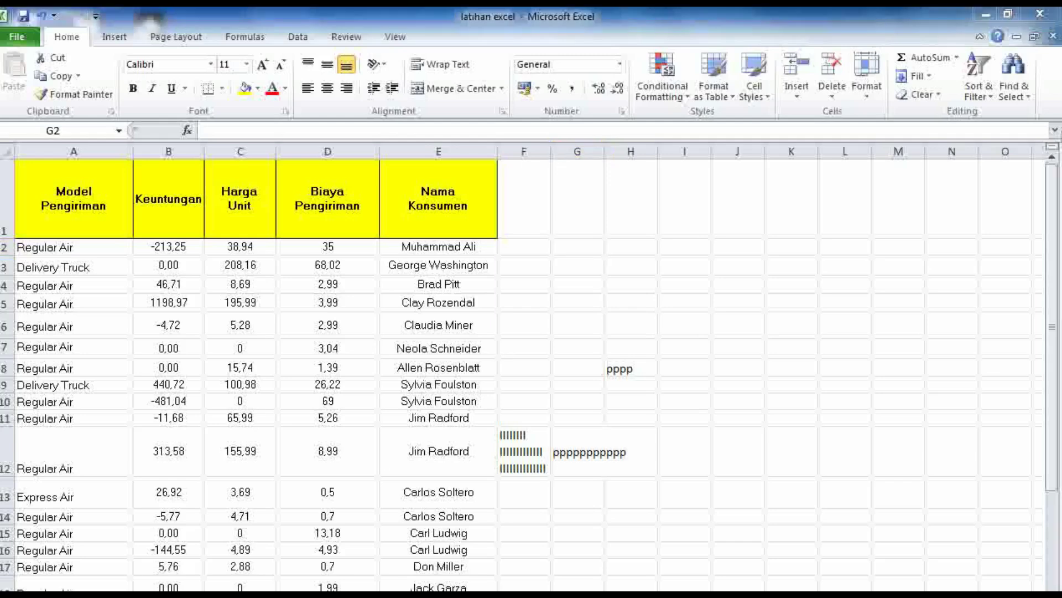
pyautogui.click(190, 470)
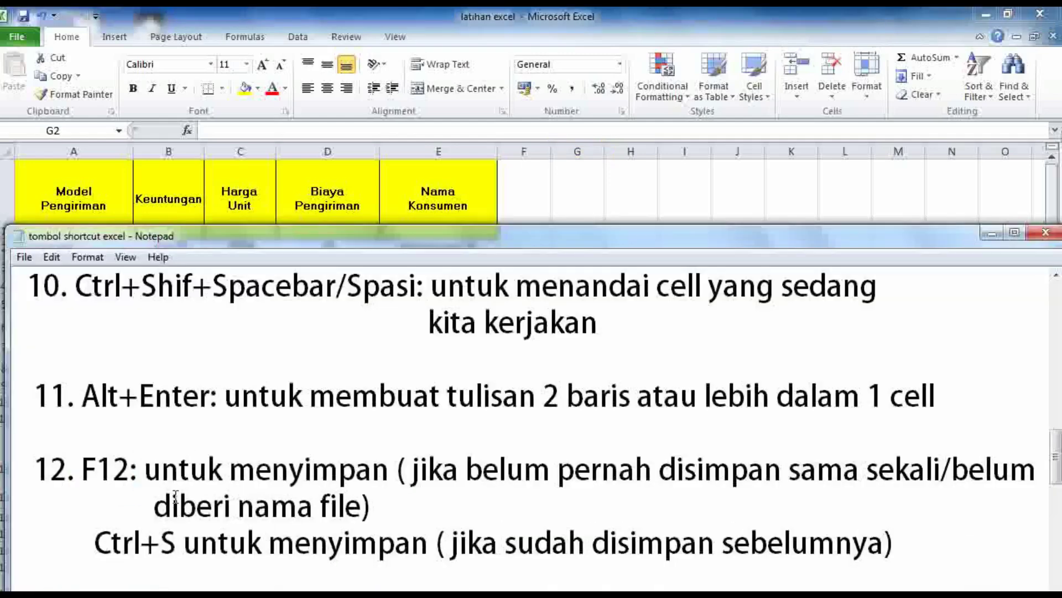
pyautogui.click(176, 538)
pyautogui.scroll(-1, 179, 540)
# Switch to PassMark KeyboardTest, set the keyboard type to DellPortUS, and return to the Notepad notes
pyautogui.click(282, 593)
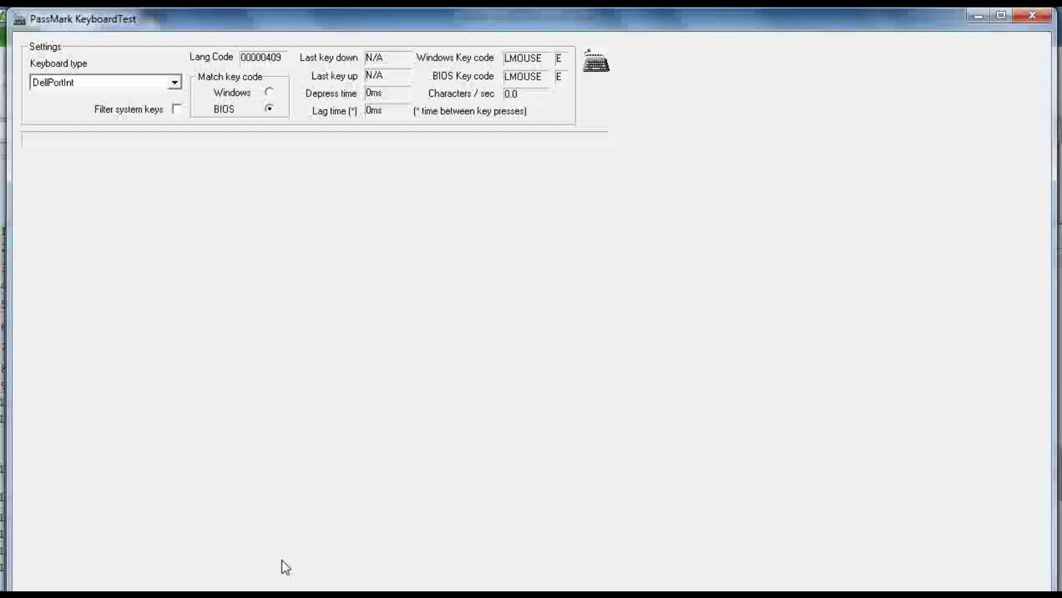
pyautogui.click(175, 83)
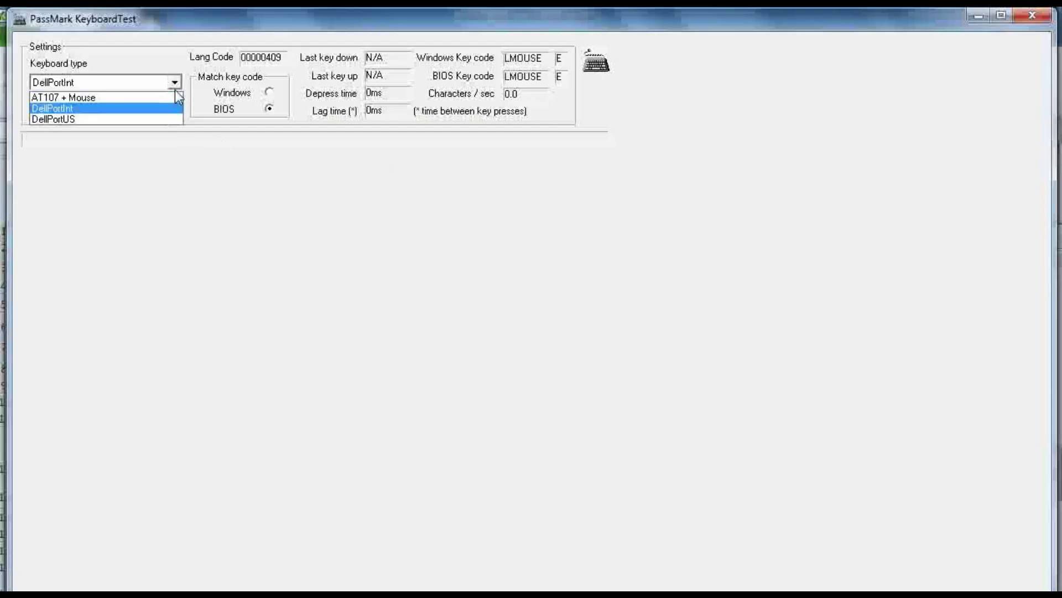
pyautogui.click(158, 119)
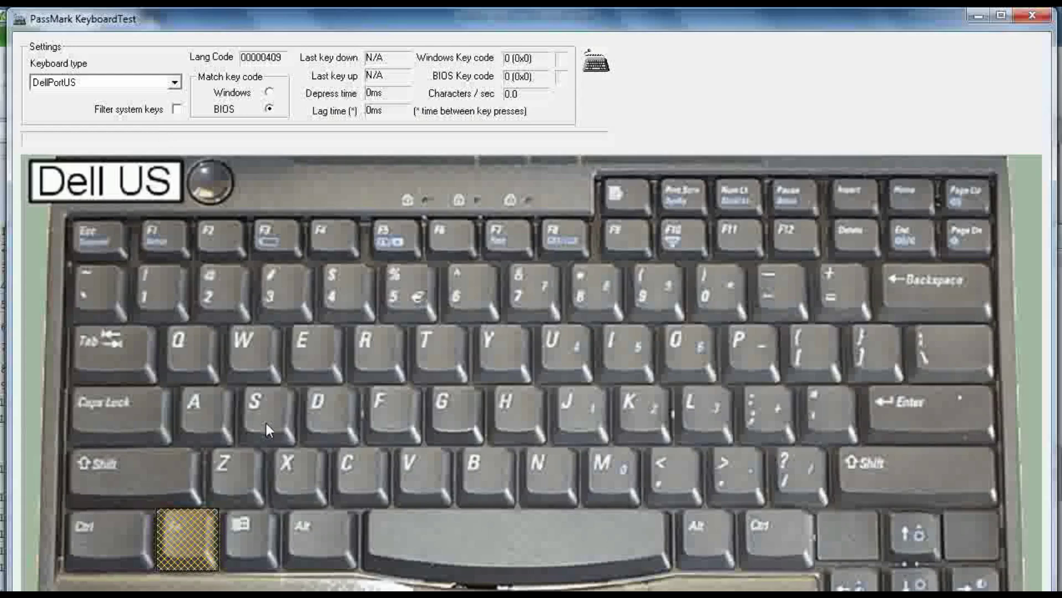
pyautogui.click(120, 528)
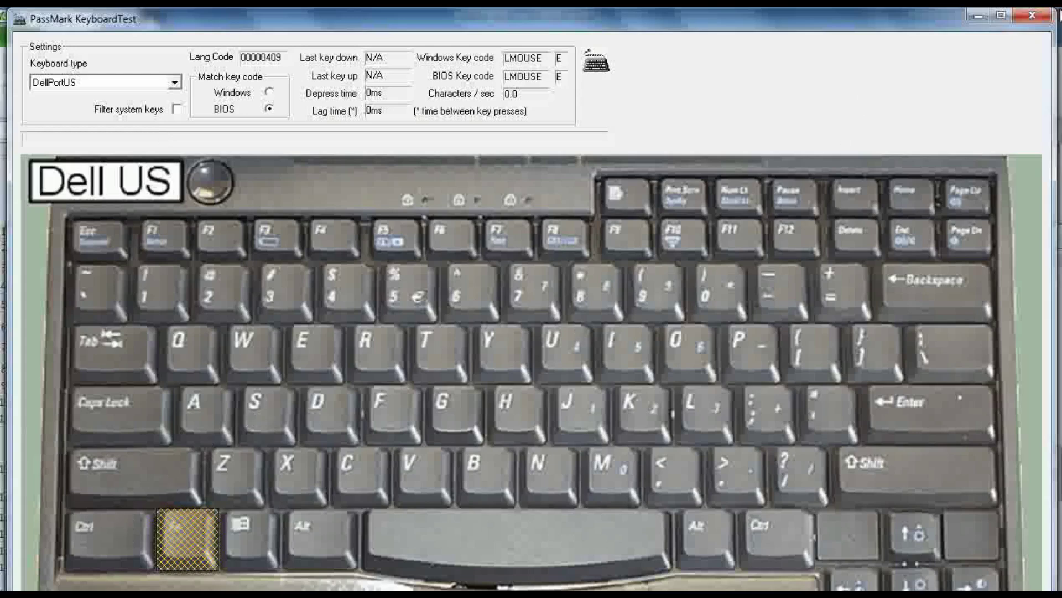
pyautogui.click(979, 16)
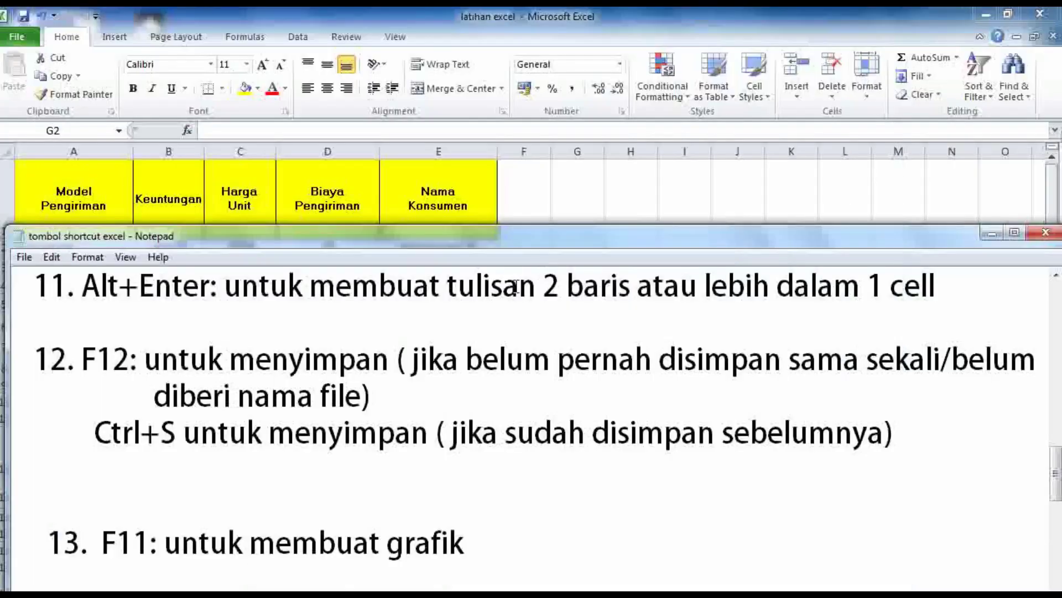
# Highlight the F11 shortcut and its description in item 13 of the Notepad notes, and return to the worksheet
pyautogui.scroll(-2, 398, 469)
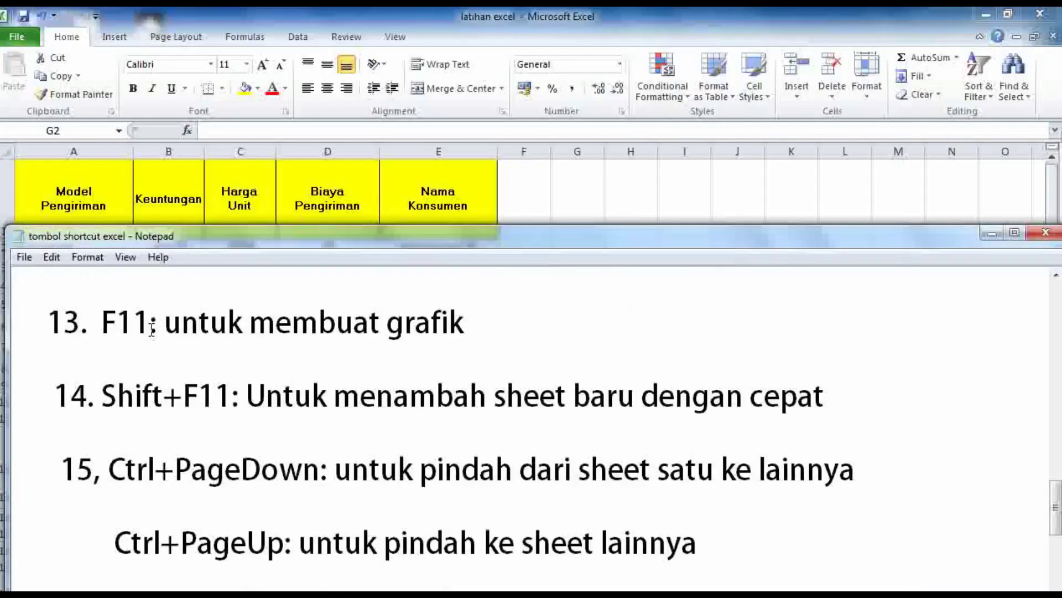
pyautogui.moveTo(152, 325); pyautogui.dragTo(116, 326)
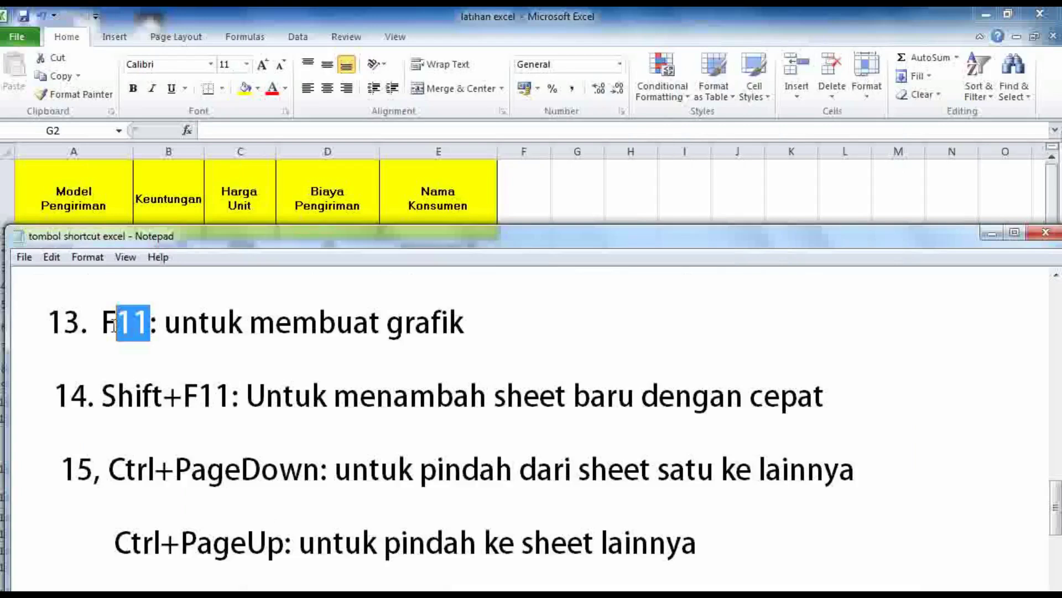
pyautogui.moveTo(465, 324); pyautogui.dragTo(181, 332)
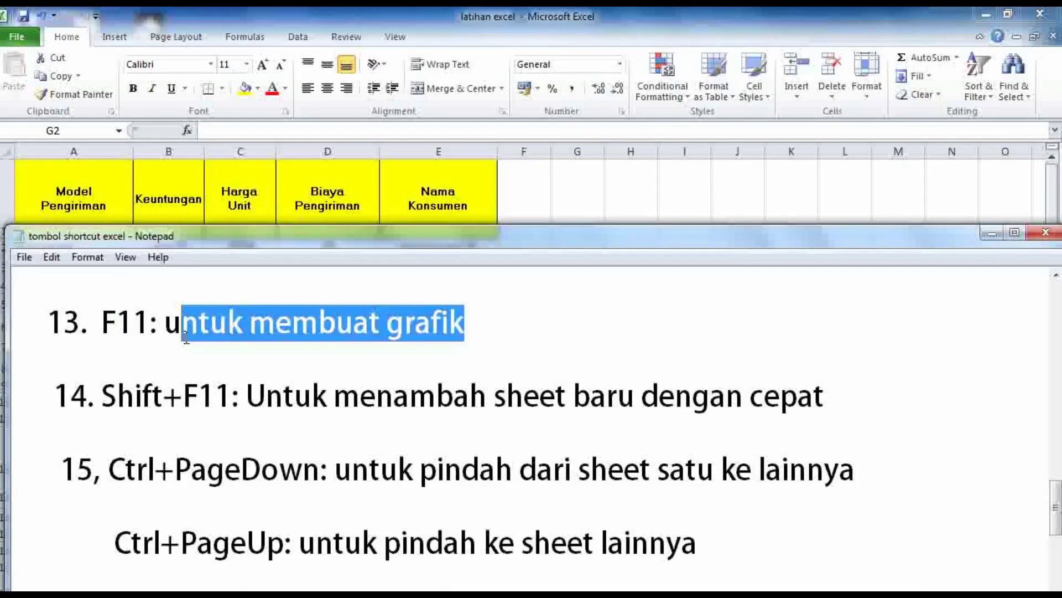
pyautogui.click(989, 234)
# Create a chart on its own sheet from the whole shipping table A1:E23, and return to the data sheet
pyautogui.click(762, 366)
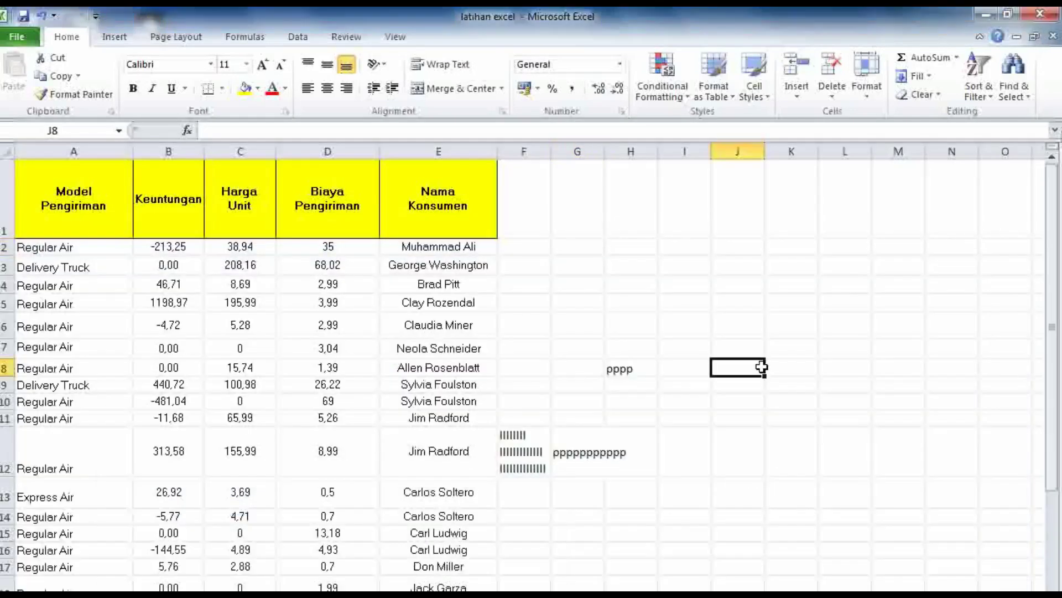
pyautogui.scroll(-1, 762, 367)
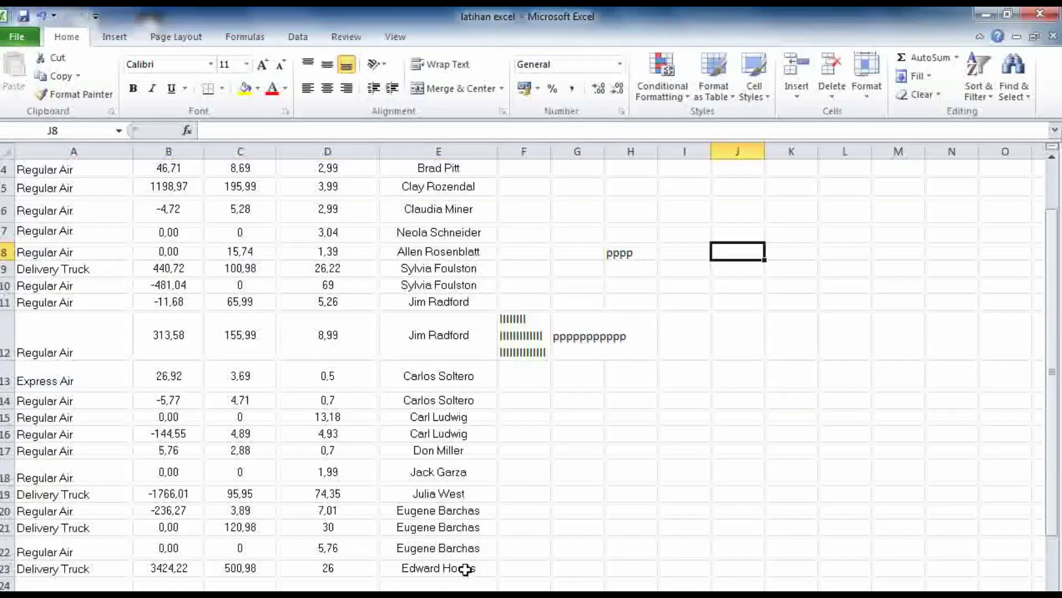
pyautogui.moveTo(463, 569); pyautogui.dragTo(354, 204)
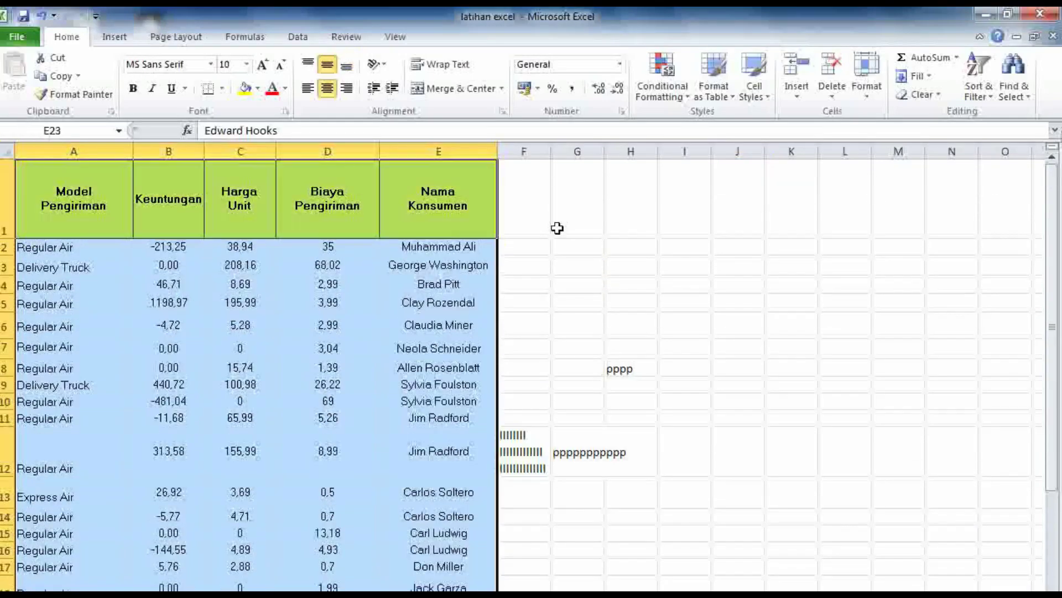
pyautogui.press('F11')
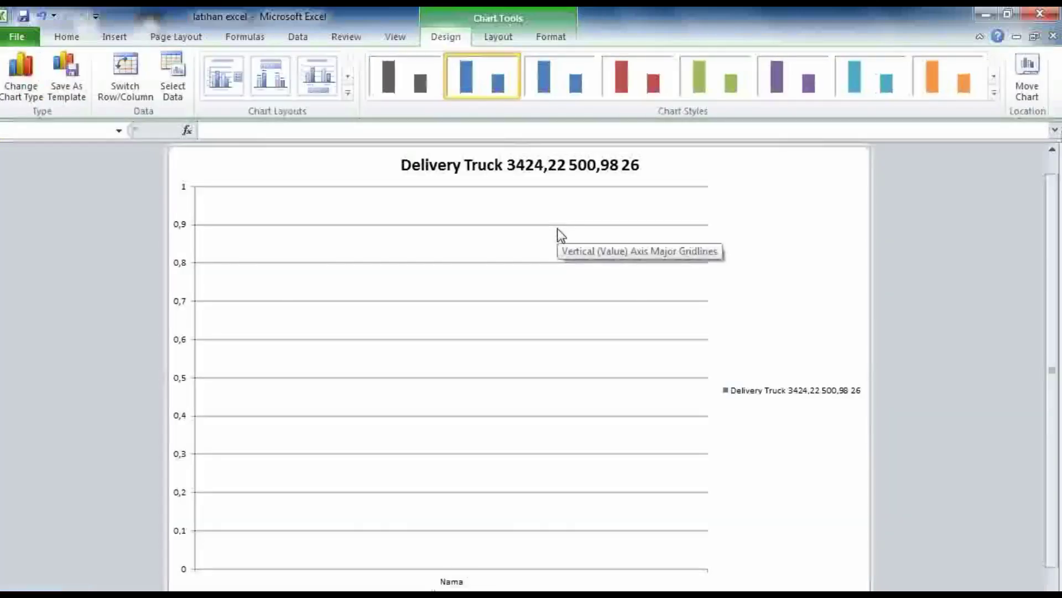
pyautogui.scroll(-1, 558, 229)
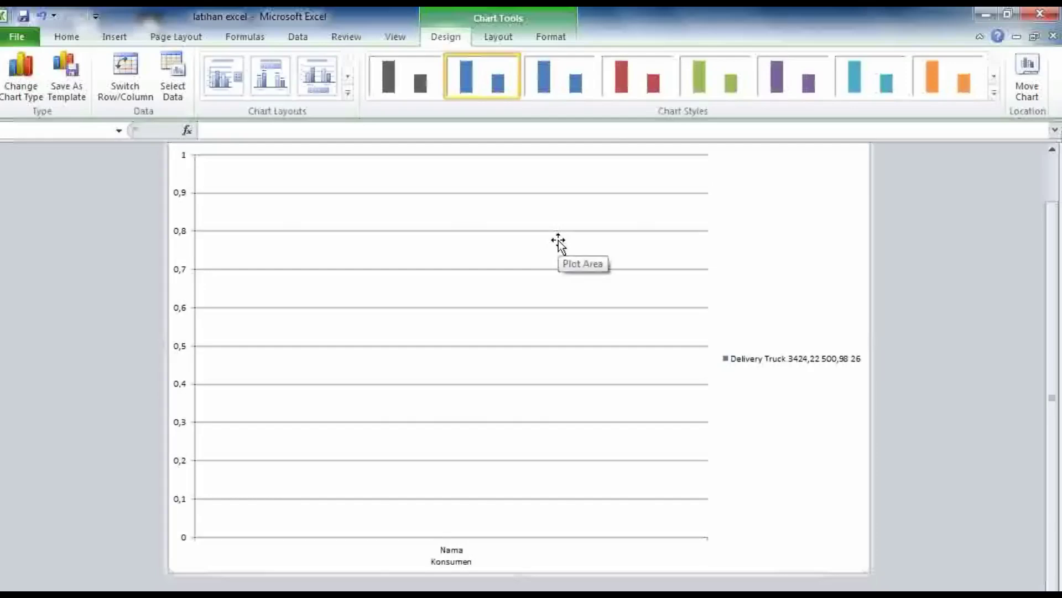
pyautogui.scroll(1, 558, 241)
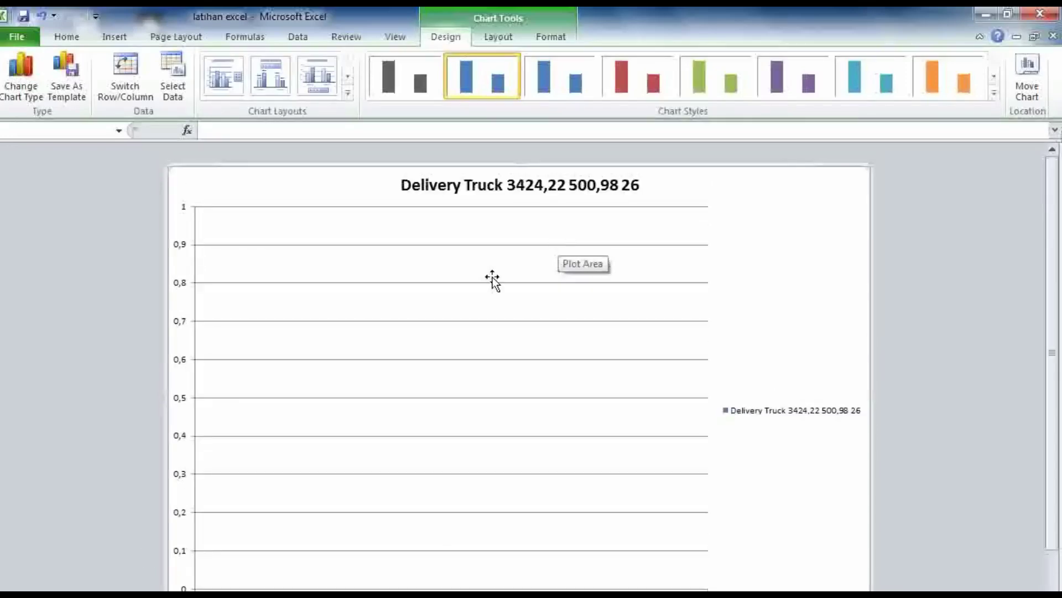
pyautogui.click(166, 594)
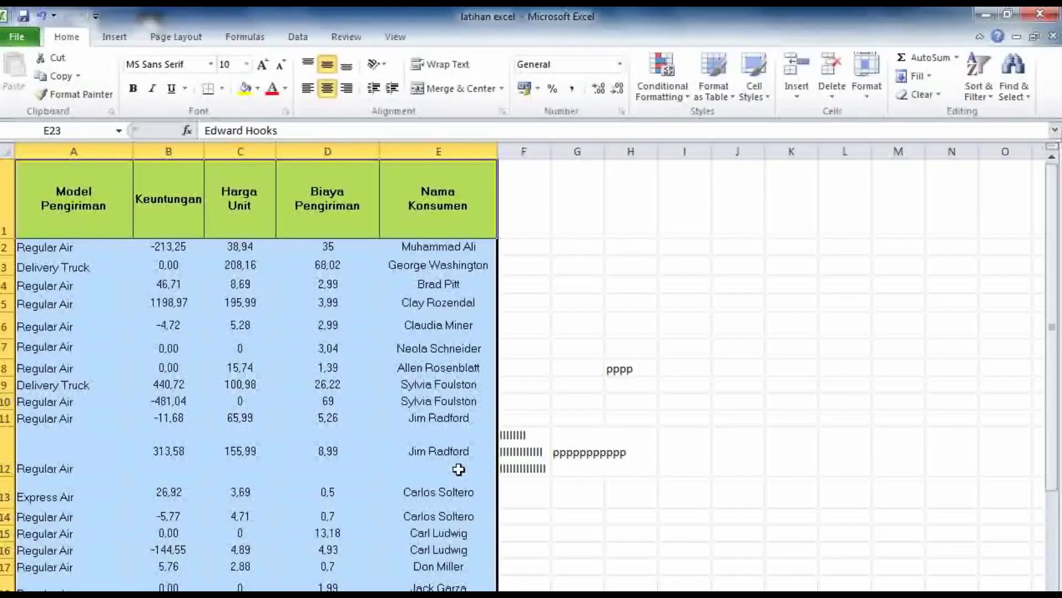
pyautogui.click(530, 389)
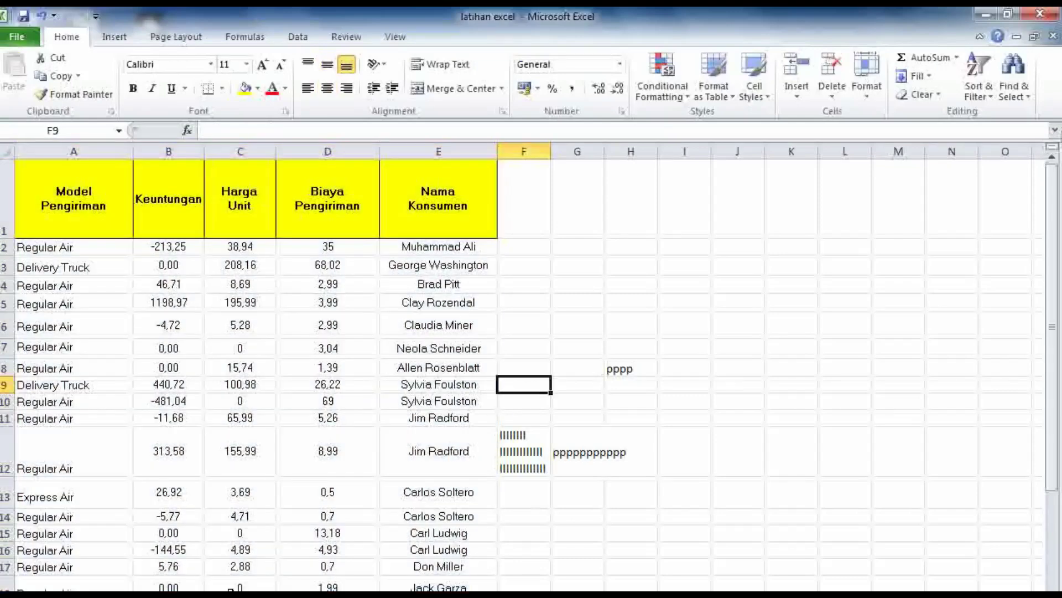
# Highlight the Shift+F11 shortcut in item 14 of the Notepad notes, and return to the worksheet
pyautogui.hotkey('alt', 'Tab')
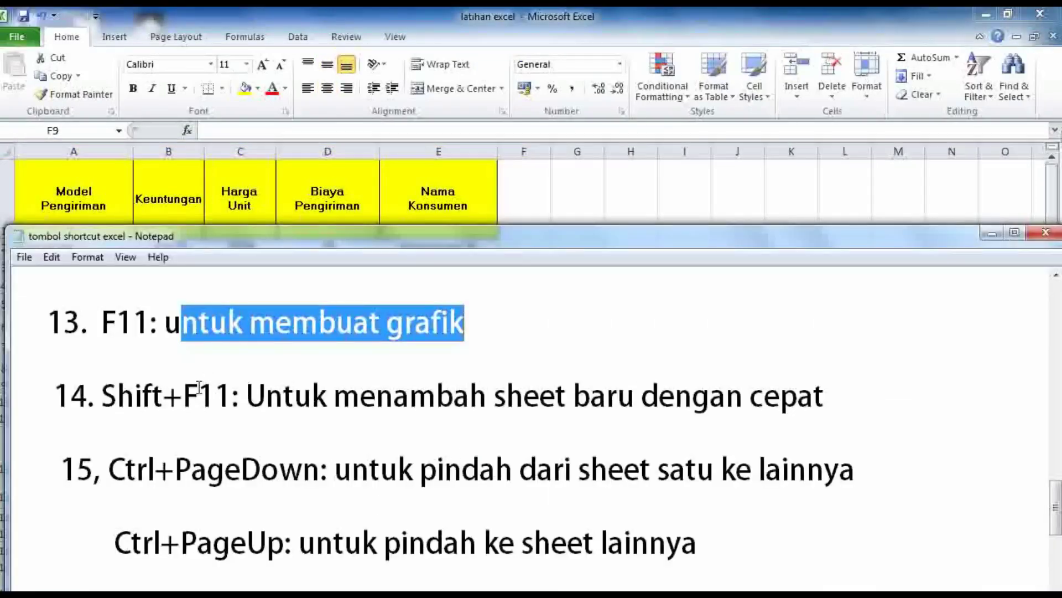
pyautogui.click(184, 395)
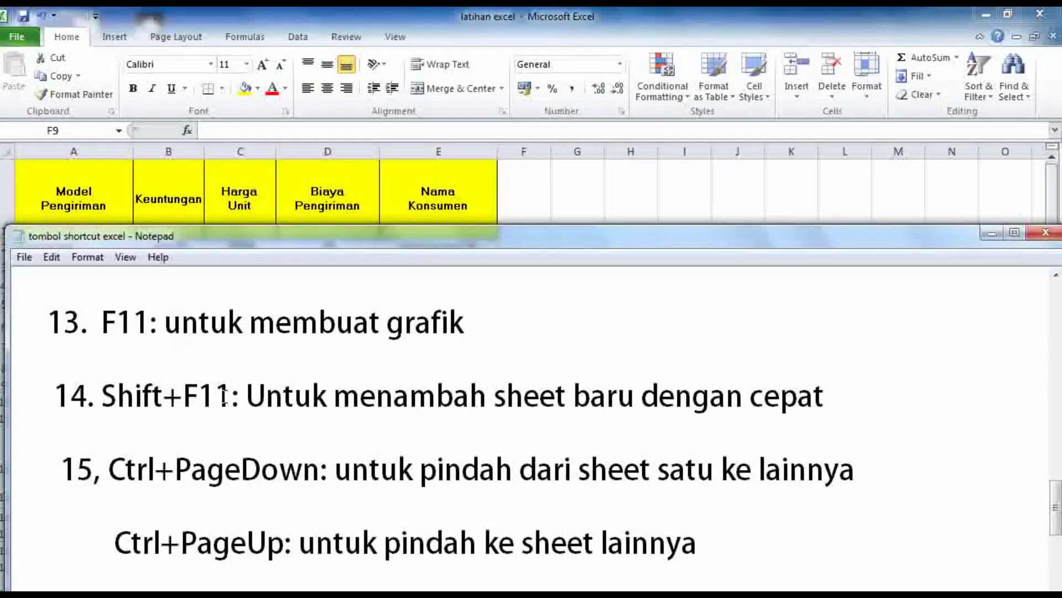
pyautogui.moveTo(232, 396); pyautogui.dragTo(116, 400)
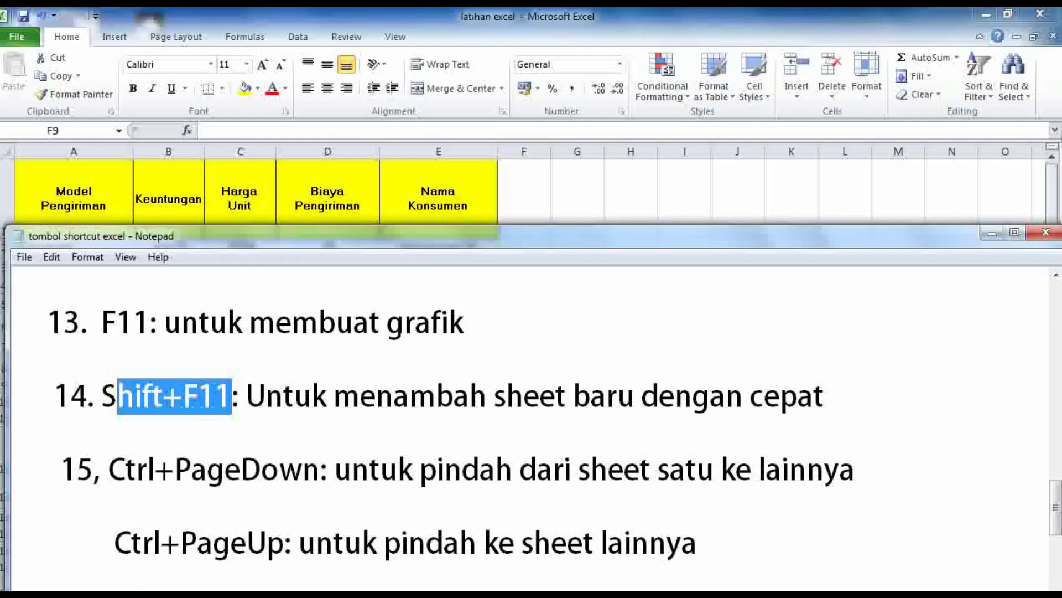
pyautogui.click(562, 194)
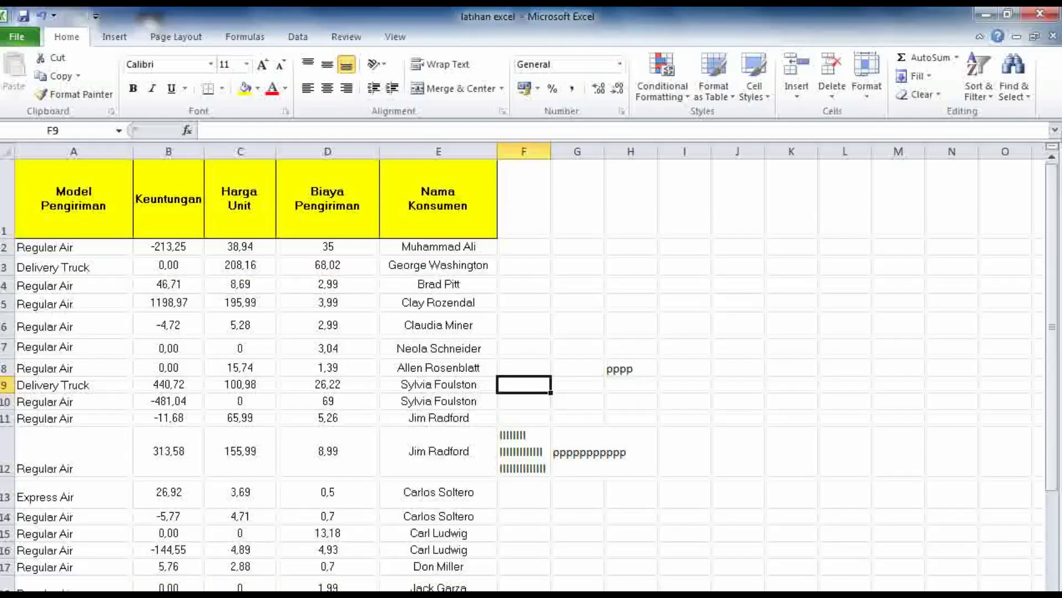
# Go forward through the workbook's worksheets from sheet 2 to the blank sheet after Sheet 5
pyautogui.hotkey('ctrl', 'pagedown')
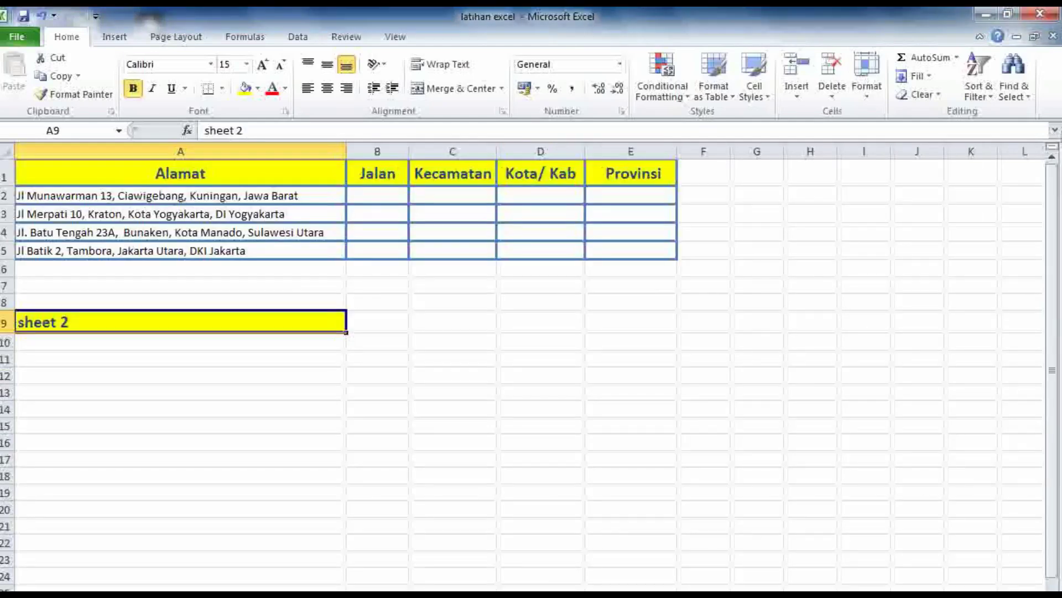
pyautogui.hotkey('ctrl', 'pagedown')
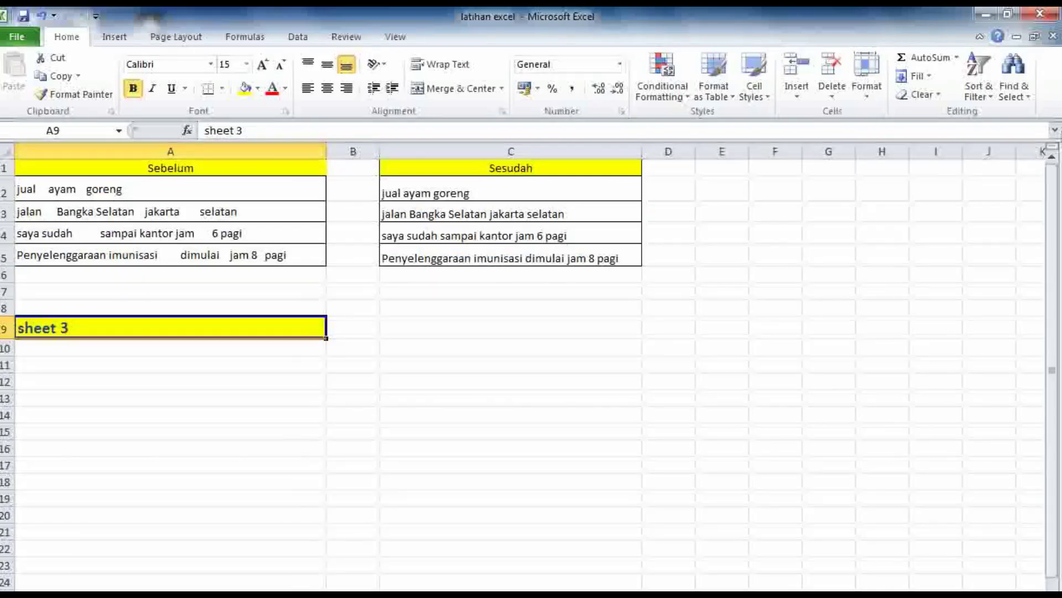
pyautogui.hotkey('ctrl', 'pagedown')
pyautogui.hotkey('ctrl', 'pagedown')
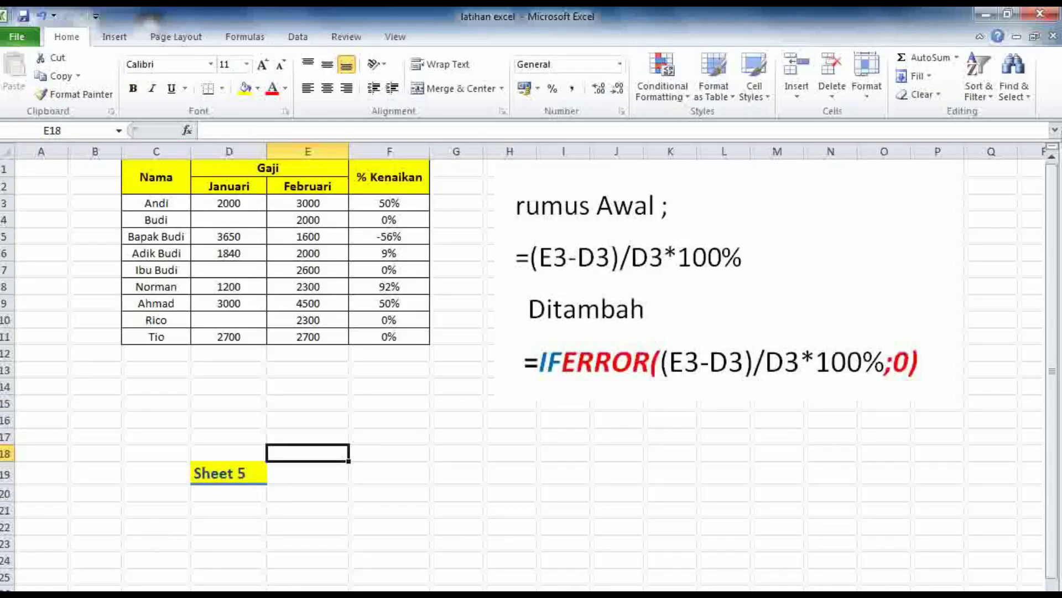
pyautogui.hotkey('alt', 'Tab')
pyautogui.hotkey('alt', 'Tab')
pyautogui.hotkey('ctrl', 'pagedown')
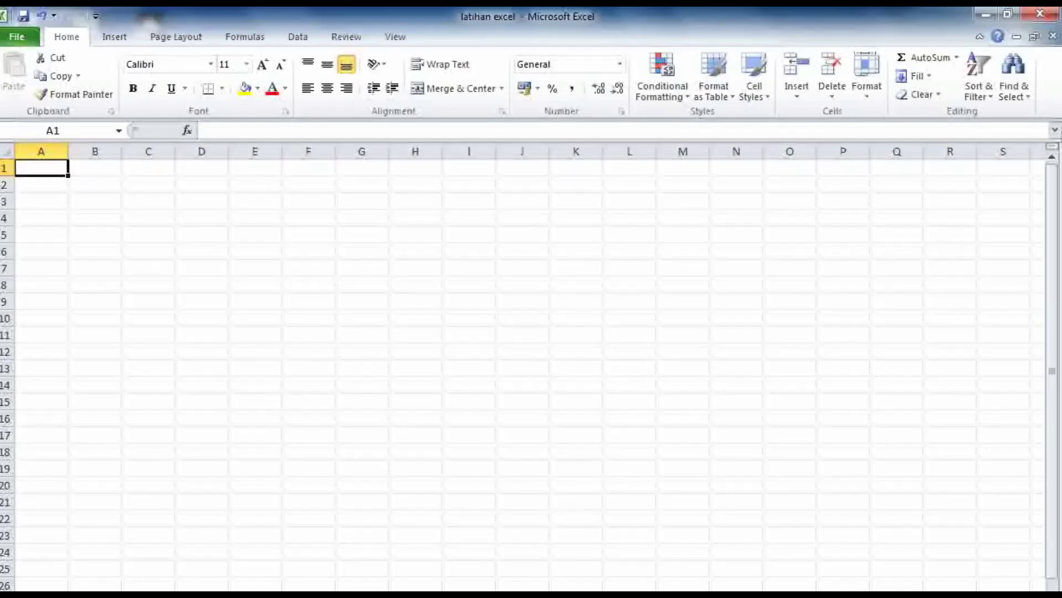
# Switch to PassMark KeyboardTest and set the keyboard type to AT107 + Mouse
pyautogui.hotkey('alt', 'Tab')
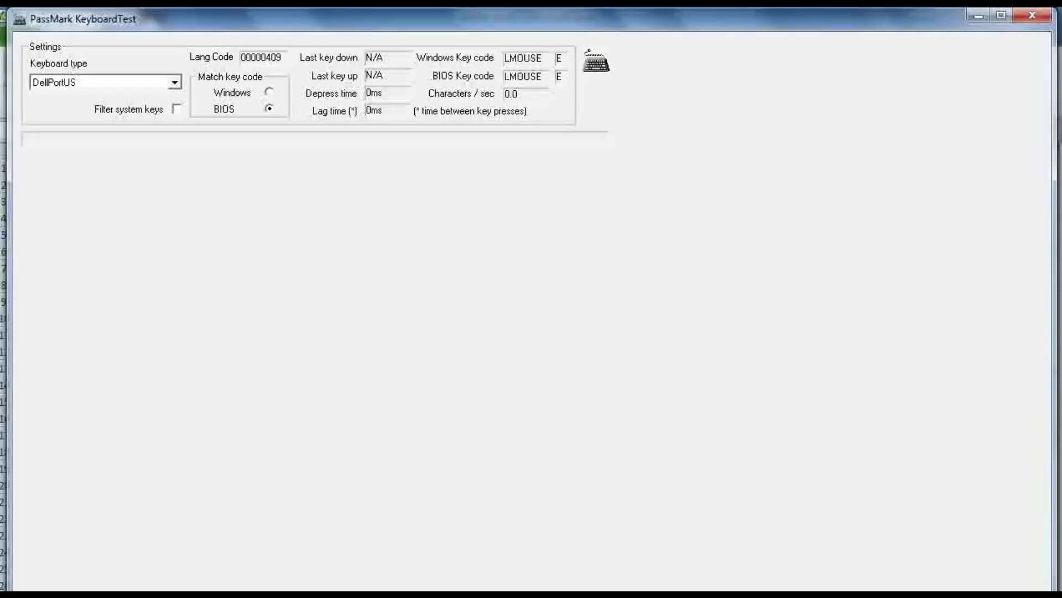
pyautogui.click(175, 82)
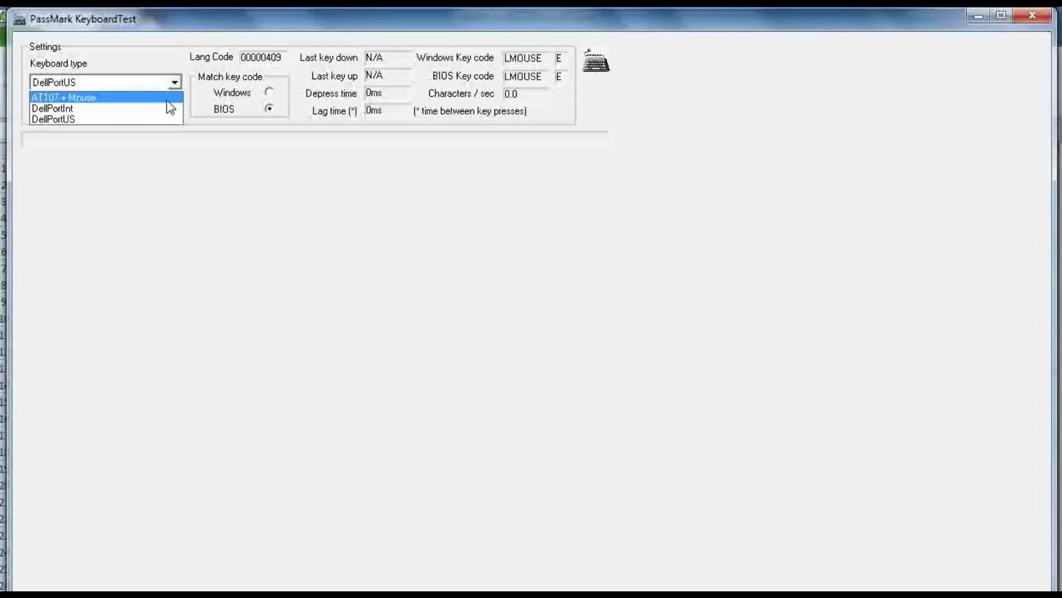
pyautogui.click(167, 101)
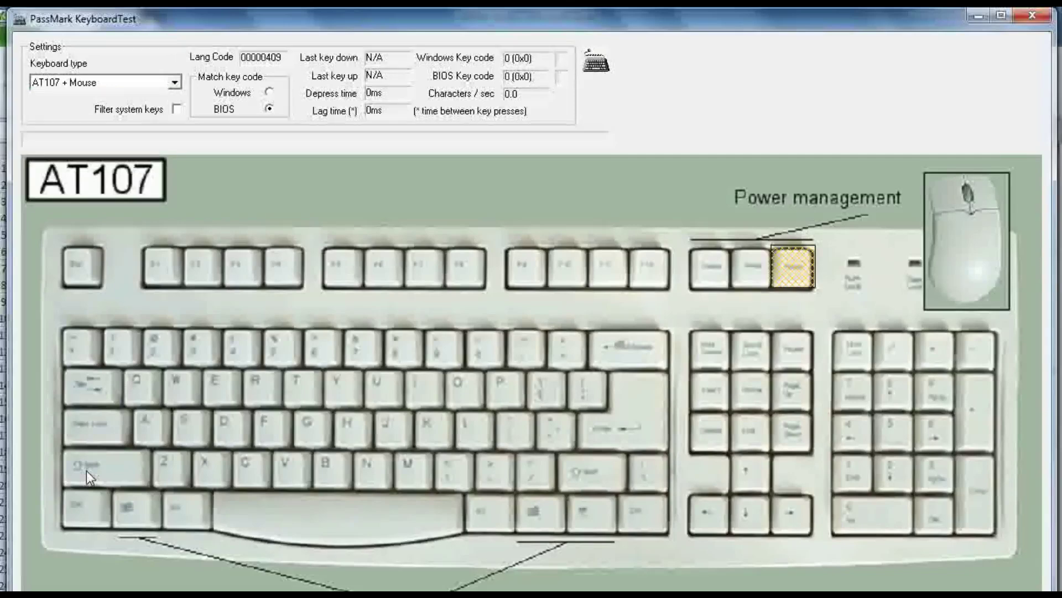
# Leave KeyboardTest, place the text cursor after Ctrl+PageDown in item 15 of the Notepad notes, and return to the Excel worksheet
pyautogui.click(607, 273)
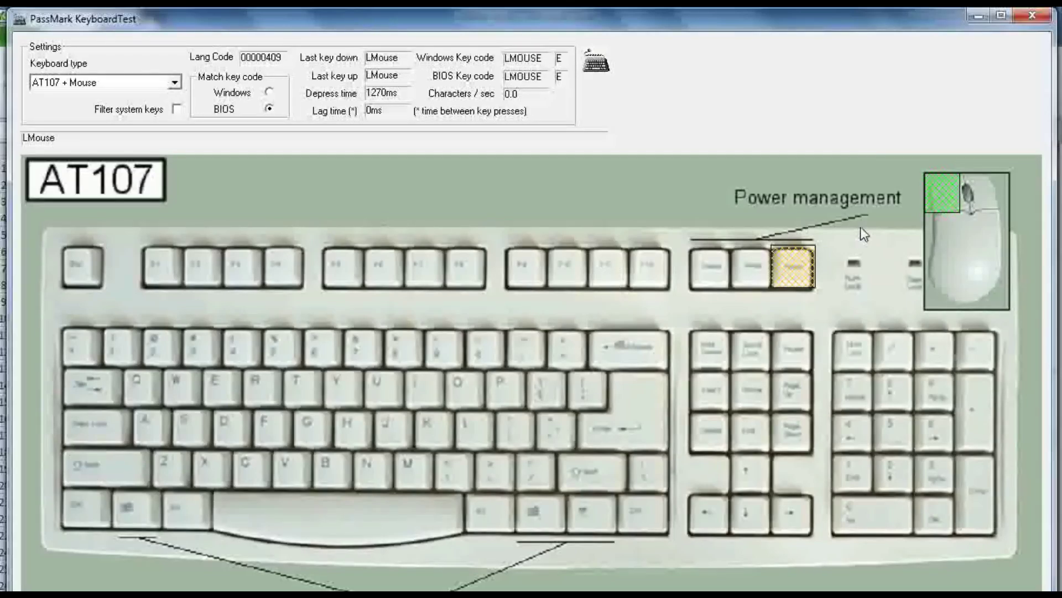
pyautogui.click(979, 16)
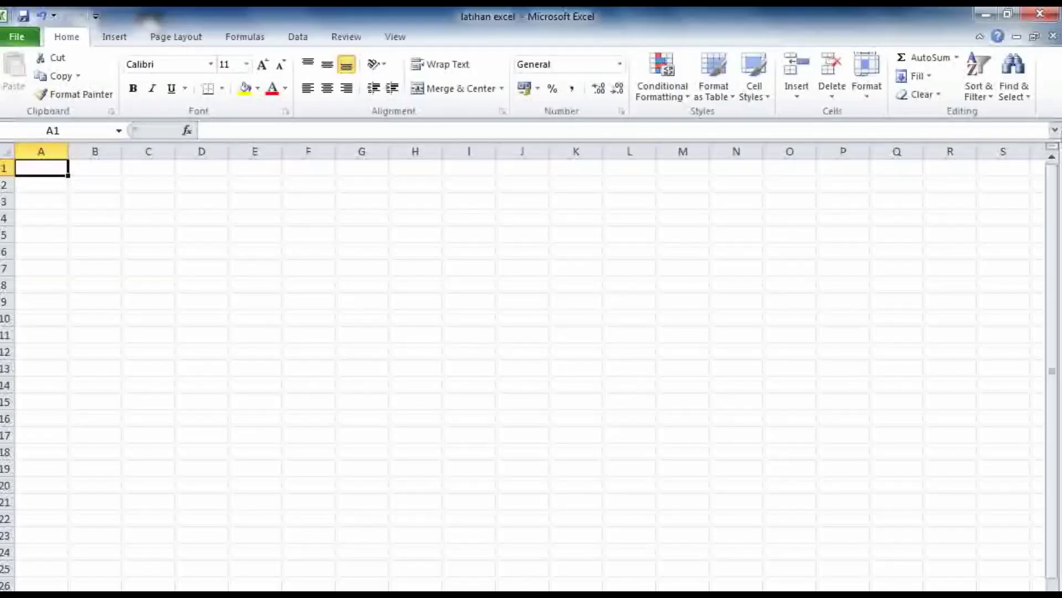
pyautogui.click(343, 595)
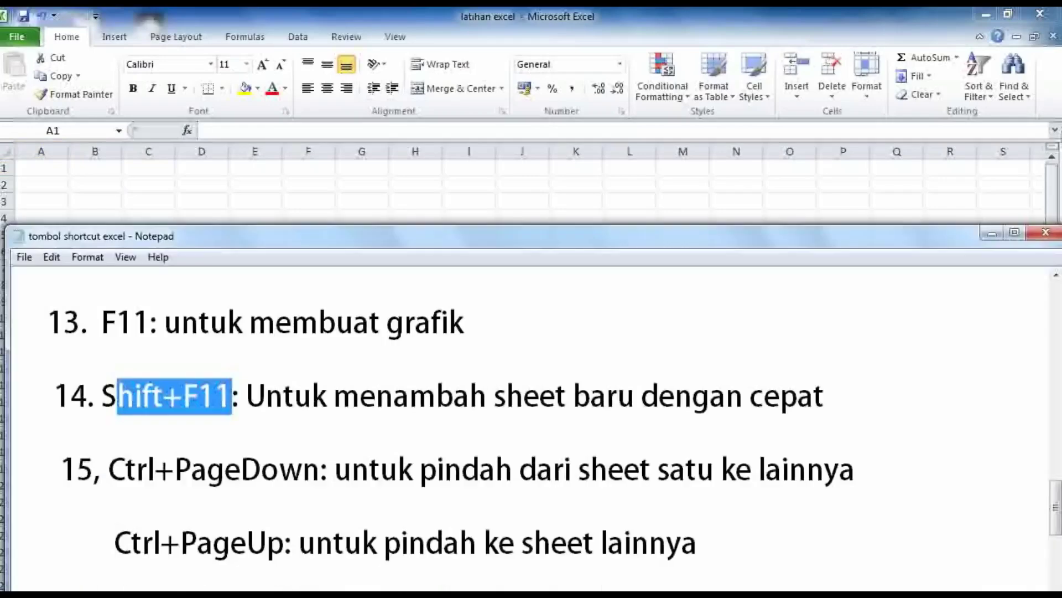
pyautogui.click(321, 475)
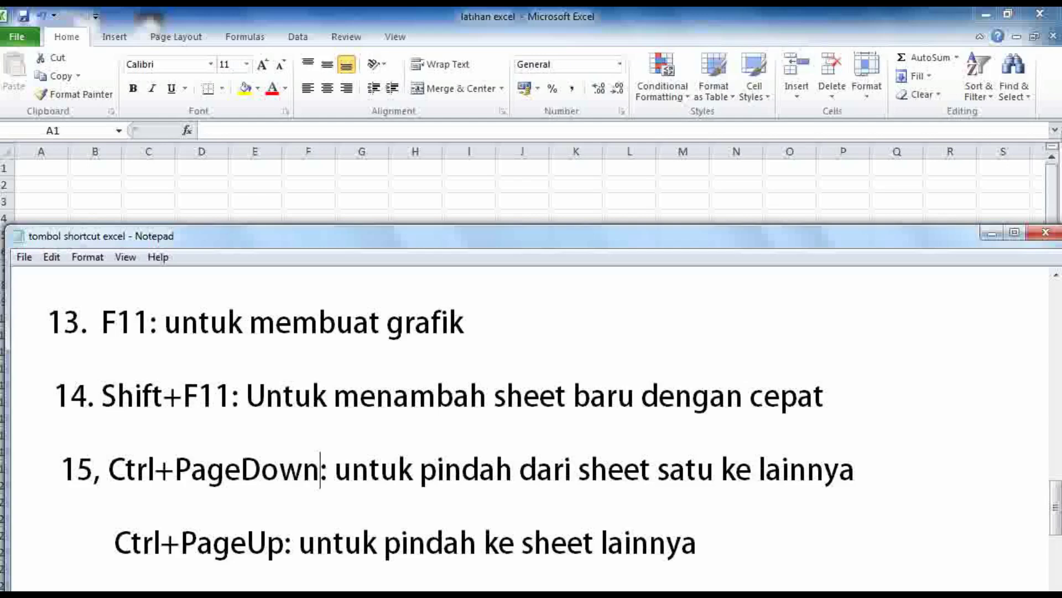
pyautogui.click(351, 595)
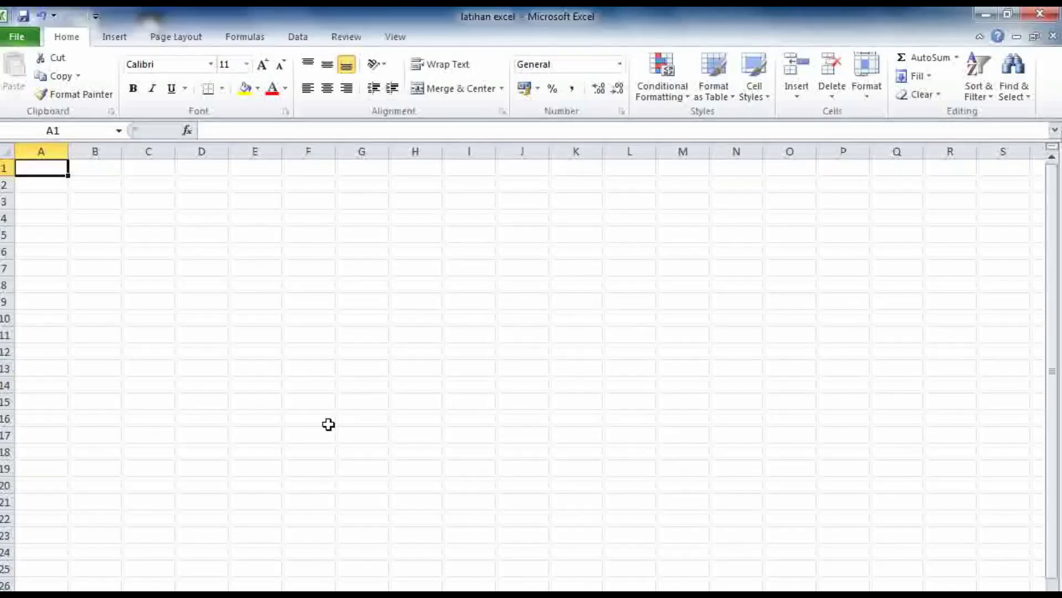
# Switch to PassMark KeyboardTest and reload the keyboard picture by changing the keyboard type to DellPortInt and back to AT107 + Mouse
pyautogui.click(314, 594)
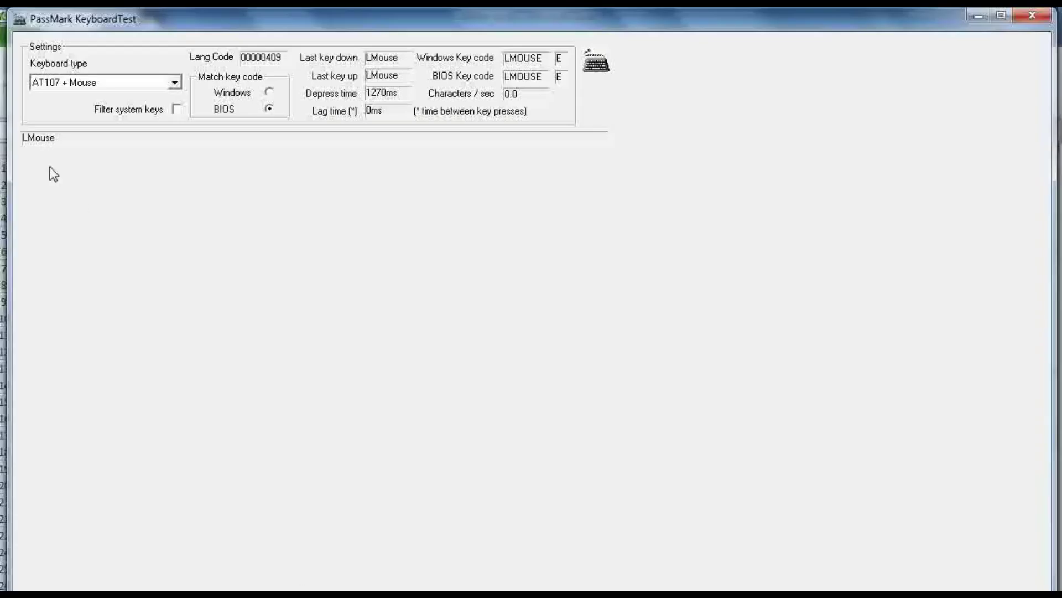
pyautogui.click(181, 81)
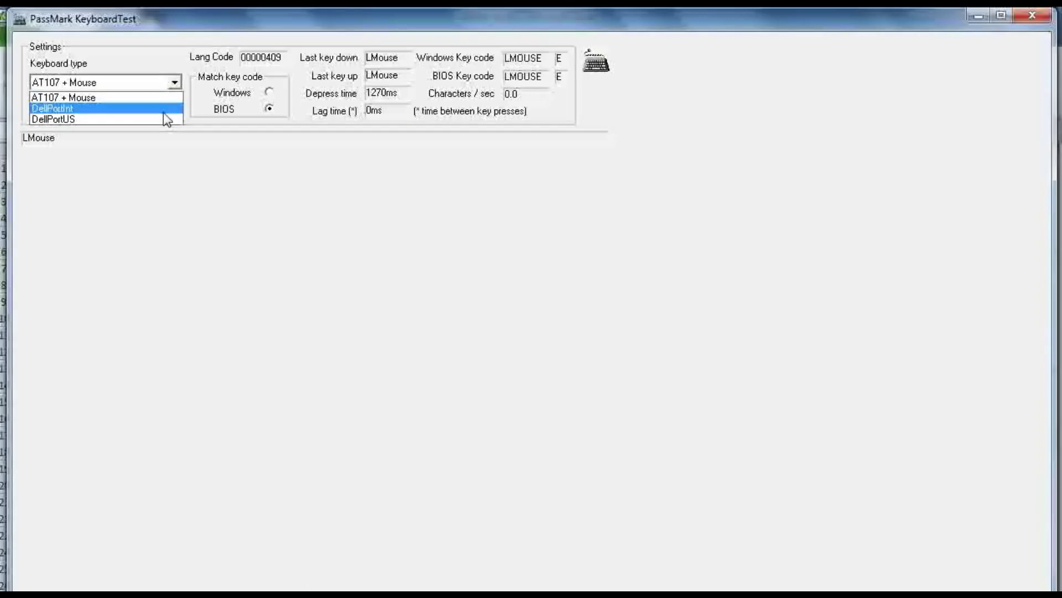
pyautogui.click(164, 111)
pyautogui.click(175, 82)
pyautogui.click(165, 98)
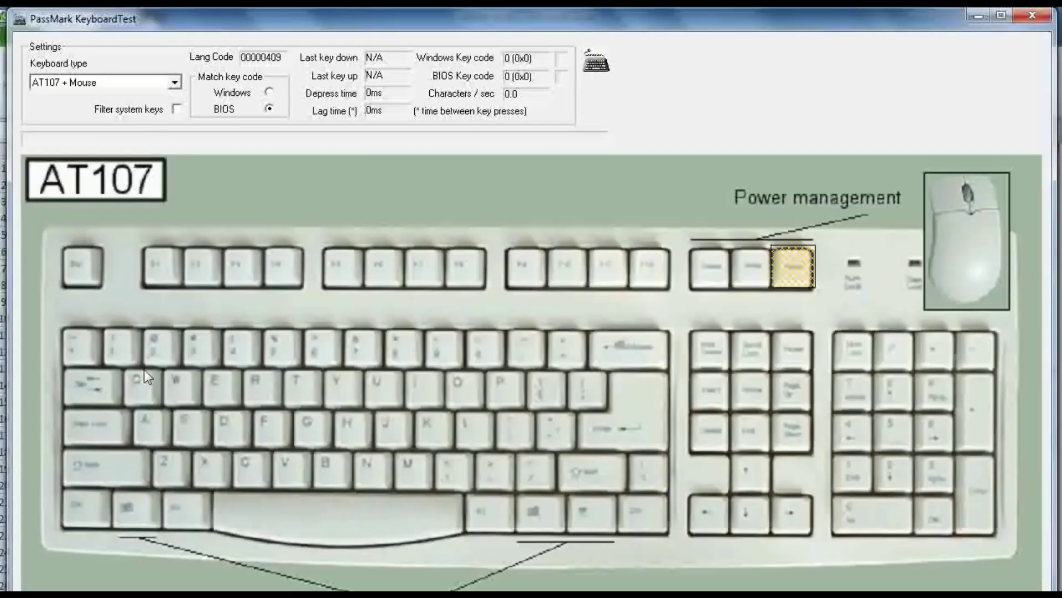
# Point out the two Ctrl keys on the AT107 keyboard picture, and return to the Excel workbook
pyautogui.click(91, 505)
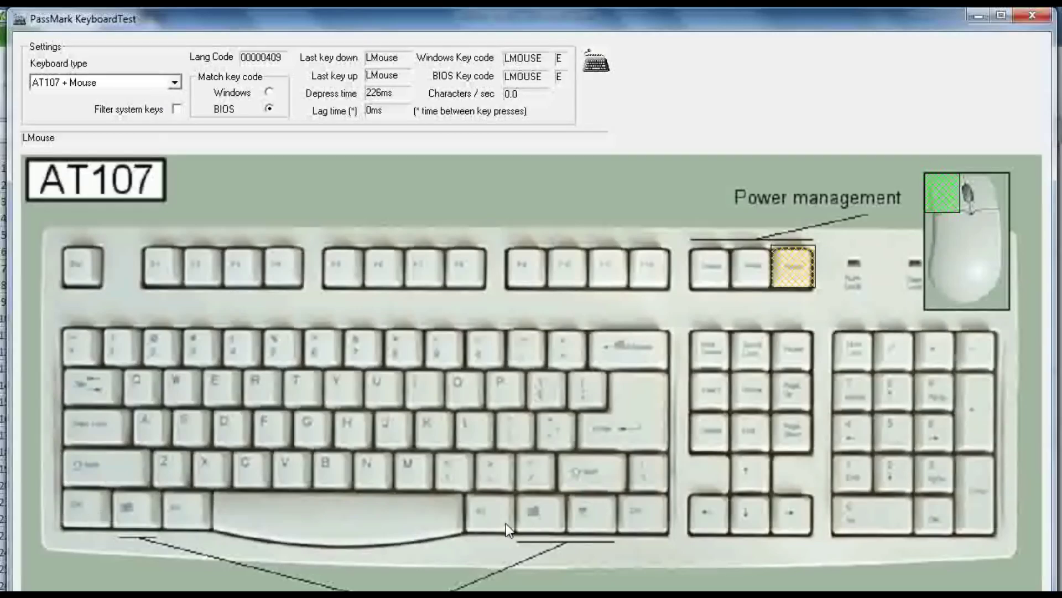
pyautogui.click(648, 508)
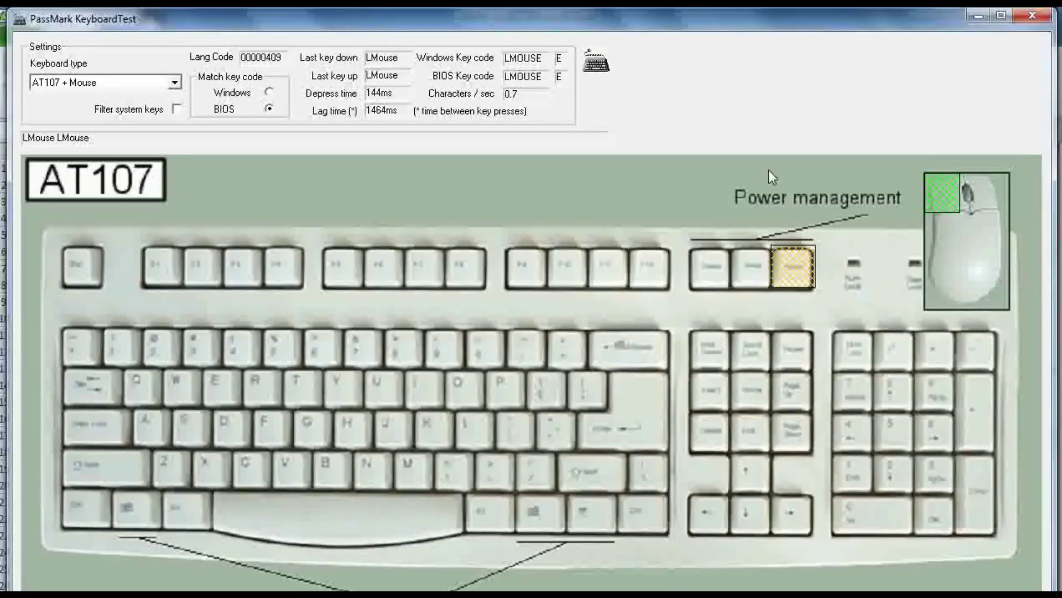
pyautogui.click(972, 17)
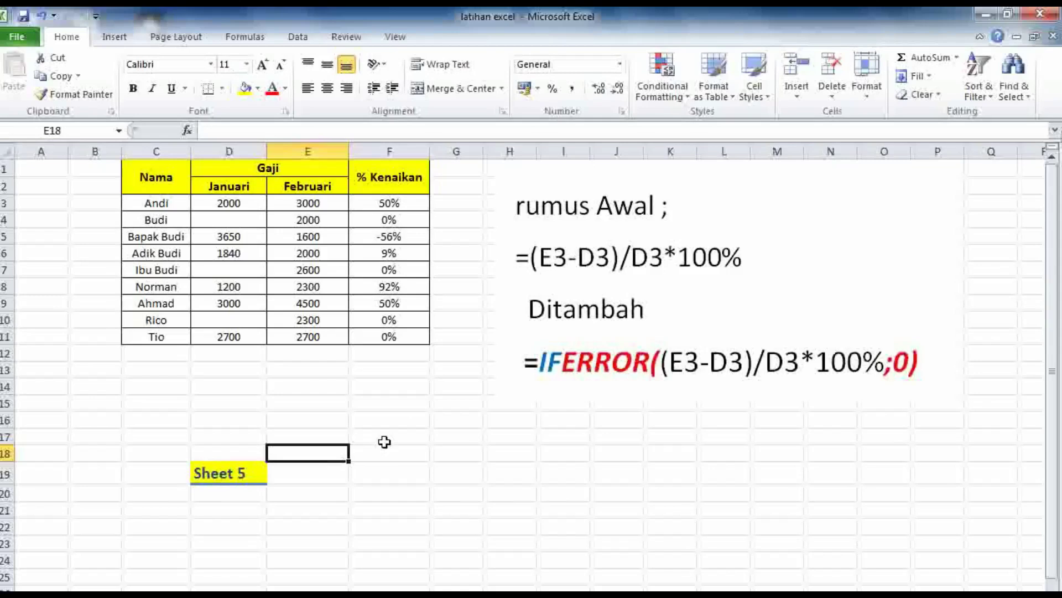
# Open the Notepad notes, place the text cursor in the Ctrl+PageUp line of item 15, and return to the worksheet
pyautogui.click(465, 374)
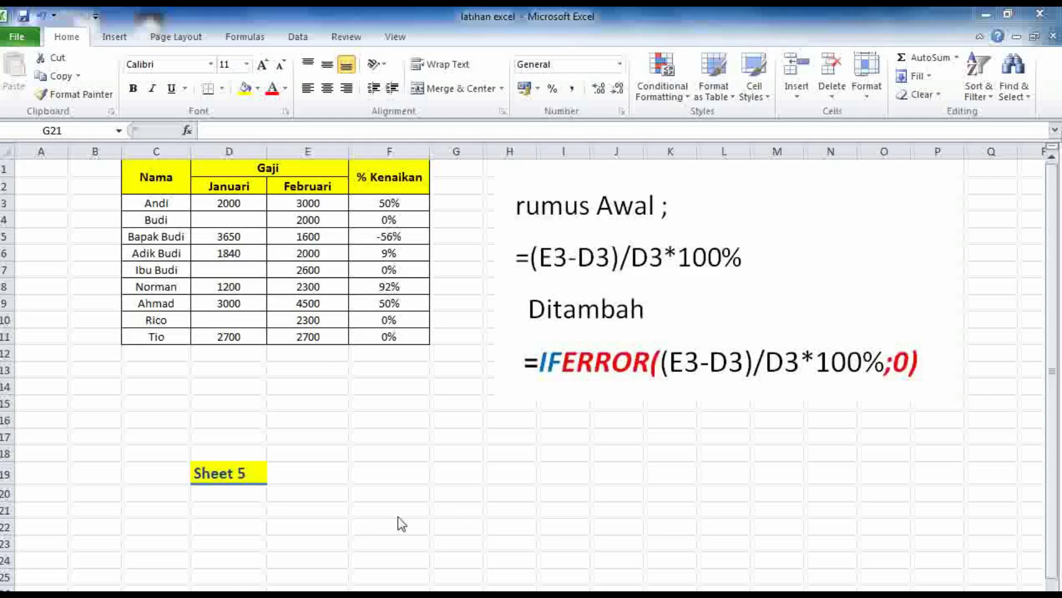
pyautogui.hotkey('alt', 'Tab')
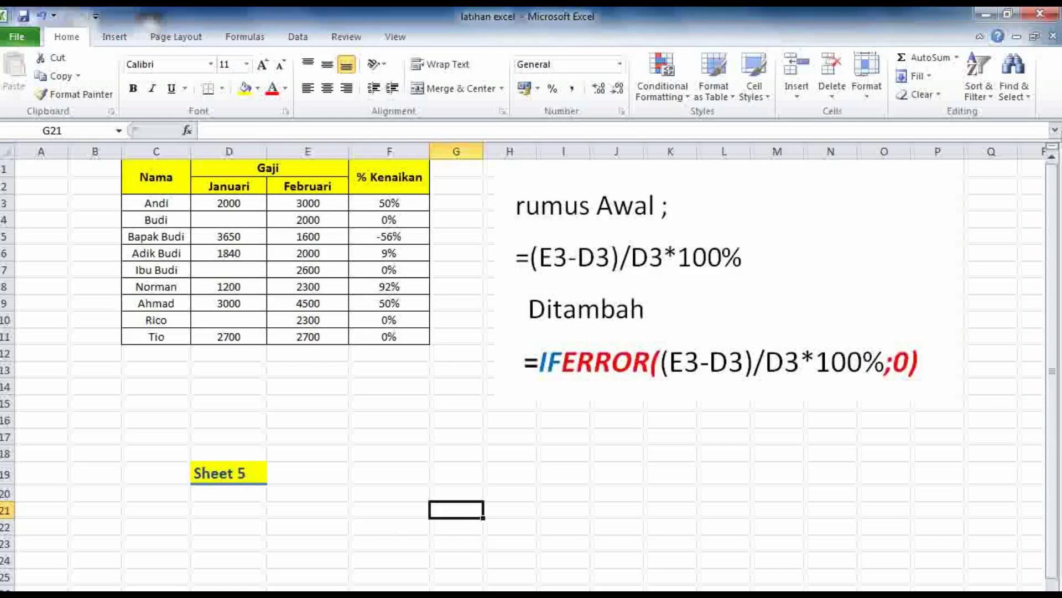
pyautogui.hotkey('alt', 'Tab')
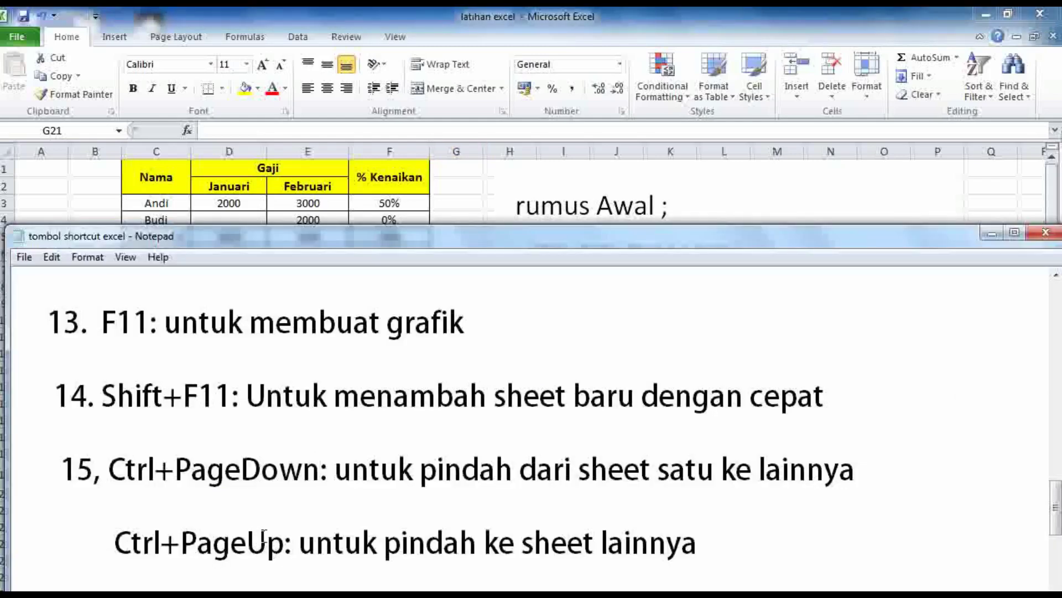
pyautogui.click(254, 536)
pyautogui.click(988, 234)
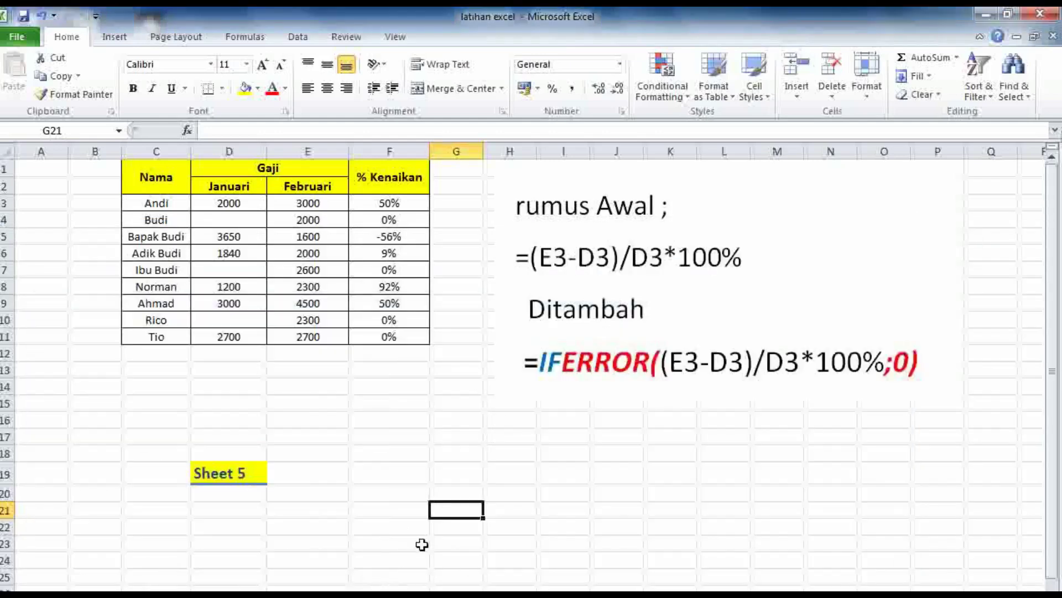
# From cell F22 of Sheet 5, go forward to the blank sheet, and back through all worksheets to the Delivery Truck chart sheet
pyautogui.click(384, 520)
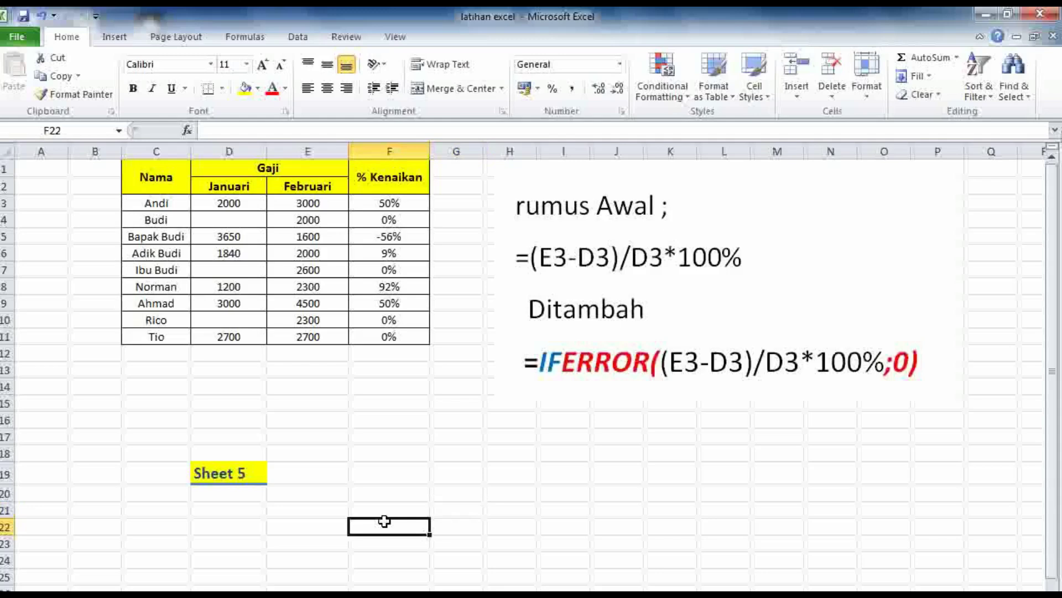
pyautogui.hotkey('ctrl', 'pagedown')
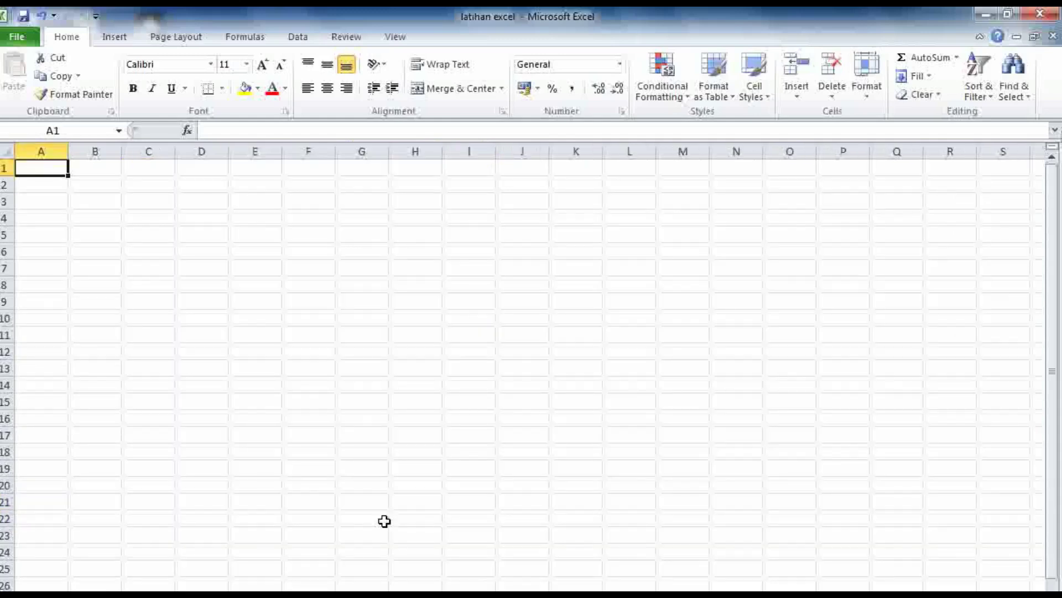
pyautogui.hotkey('ctrl', 'pageup')
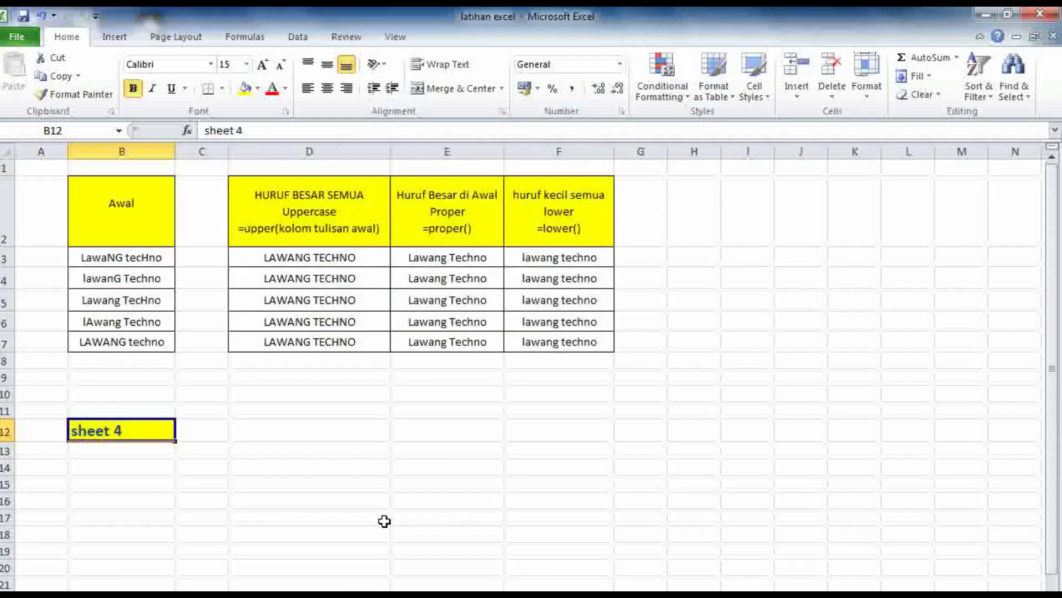
pyautogui.hotkey('ctrl', 'pageup')
pyautogui.hotkey('ctrl', 'pageup')
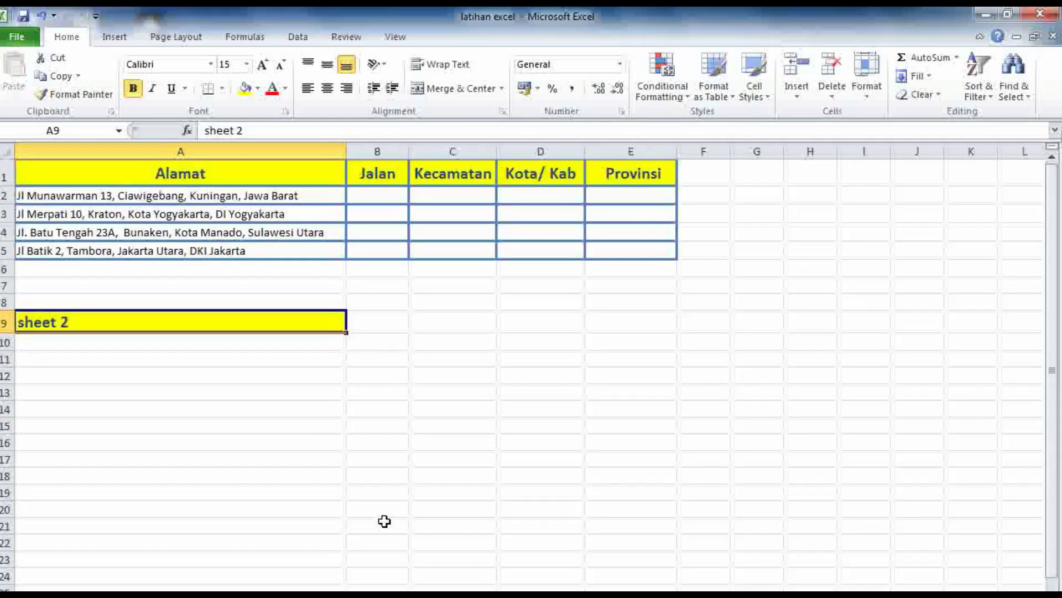
pyautogui.hotkey('ctrl', 'pageup')
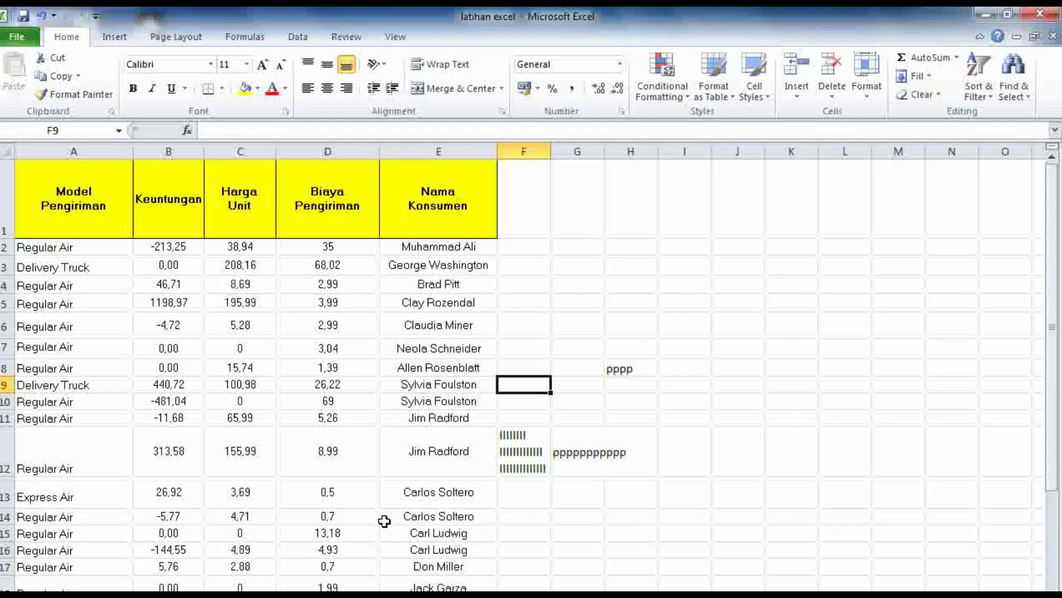
pyautogui.hotkey('ctrl', 'pageup')
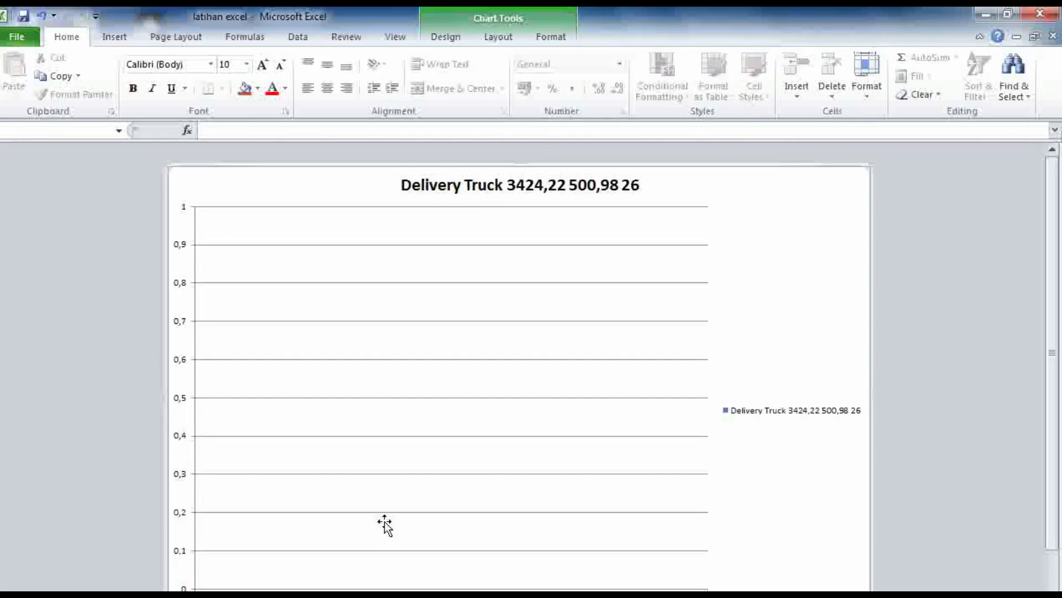
# Go forward through the workbook's sheets from the Delivery Truck chart past sheet 2 to Sheet 5
pyautogui.hotkey('ctrl', 'pagedown')
pyautogui.hotkey('ctrl', 'pagedown')
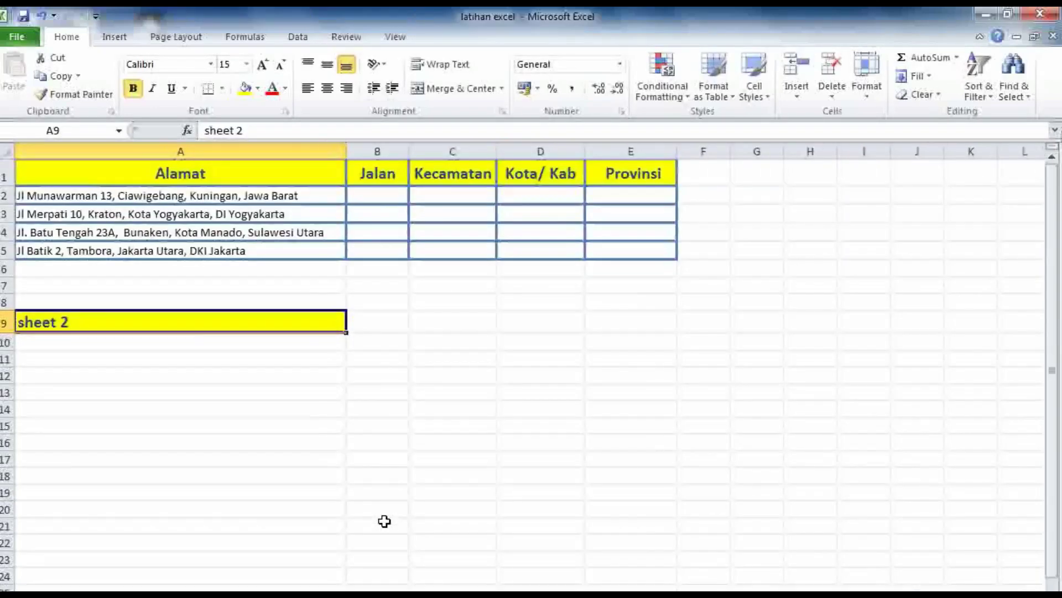
pyautogui.hotkey('ctrl', 'pagedown')
pyautogui.hotkey('ctrl', 'pagedown')
pyautogui.hotkey('ctrl', 'pagedown')
pyautogui.hotkey('ctrl', 'pagedown')
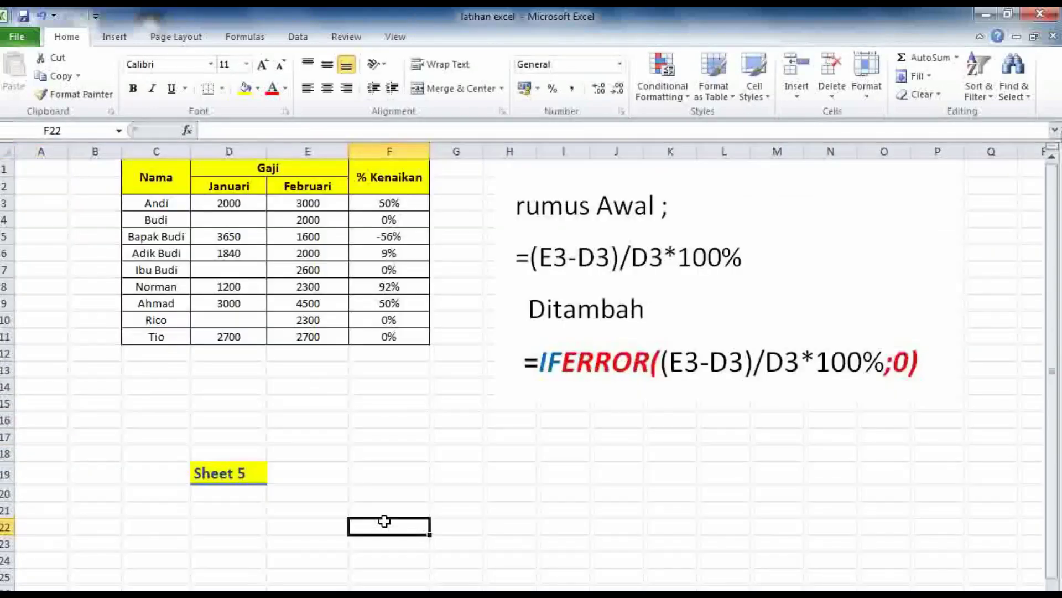
# Go back through the worksheets to the shipping data sheet with the Model Pengiriman table
pyautogui.hotkey('ctrl', 'pageup')
pyautogui.hotkey('ctrl', 'pageup')
pyautogui.hotkey('ctrl', 'pageup')
pyautogui.hotkey('ctrl', 'pageup')
pyautogui.hotkey('ctrl', 'pageup')
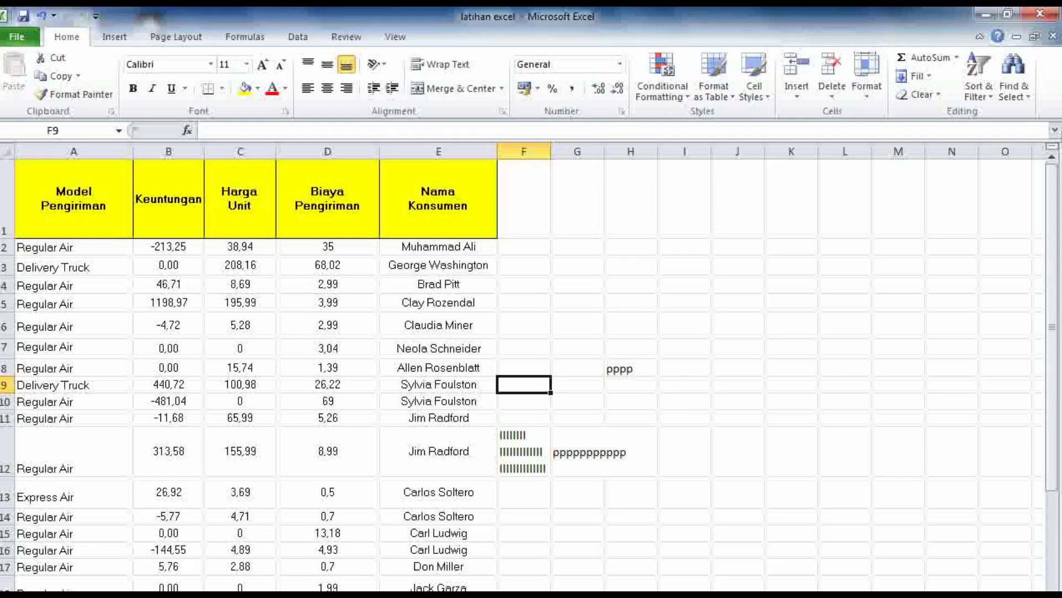
# Switch to the Notepad notes and go back to the first shortcut, item 1 (Ctrl + F9), at the start of the list
pyautogui.hotkey('alt', 'Tab')
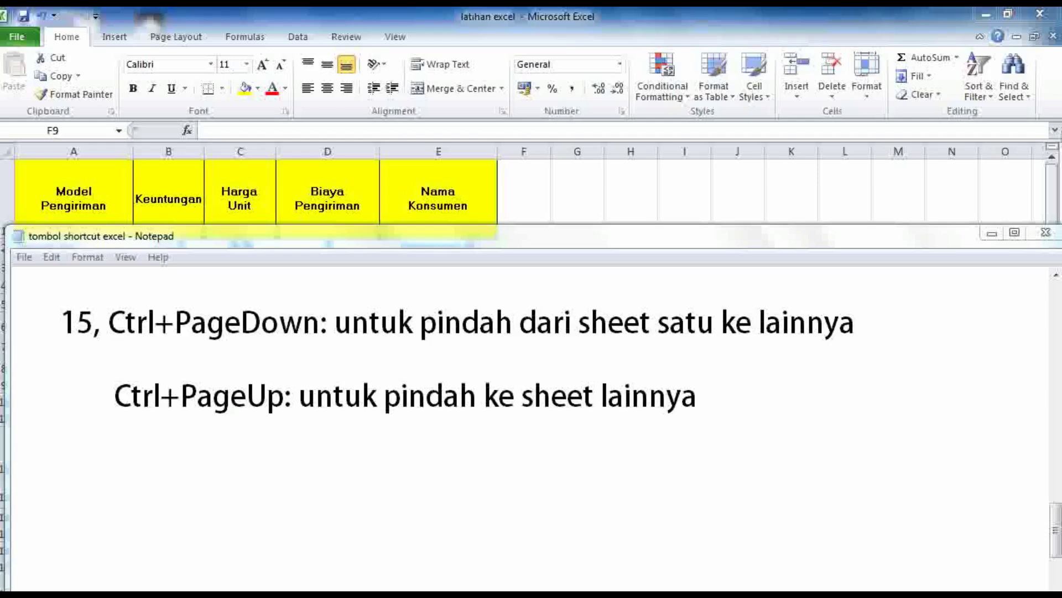
pyautogui.click(742, 443)
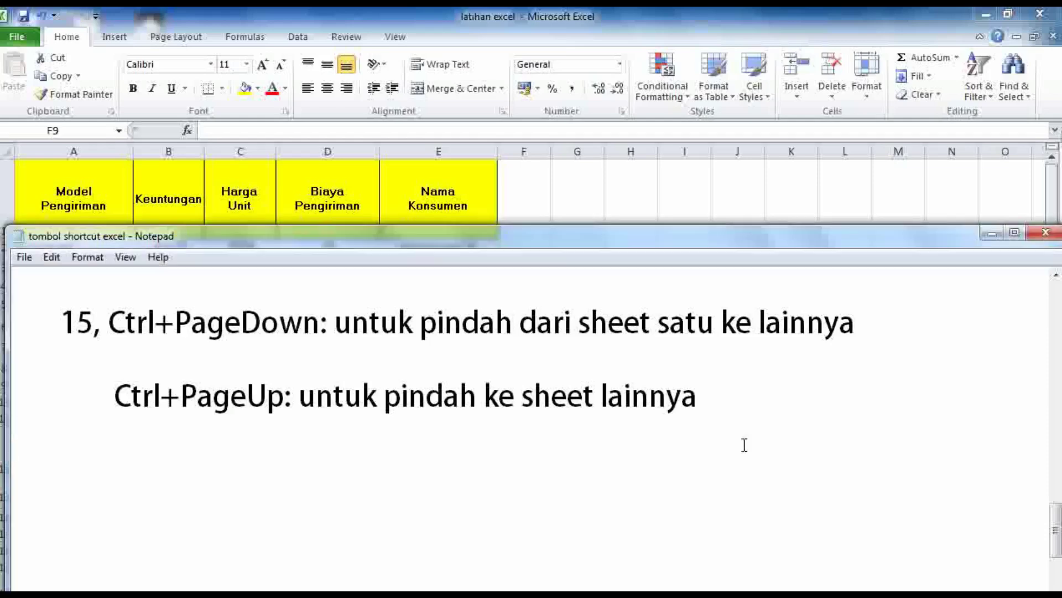
pyautogui.scroll(10, 744, 444)
pyautogui.scroll(5, 744, 445)
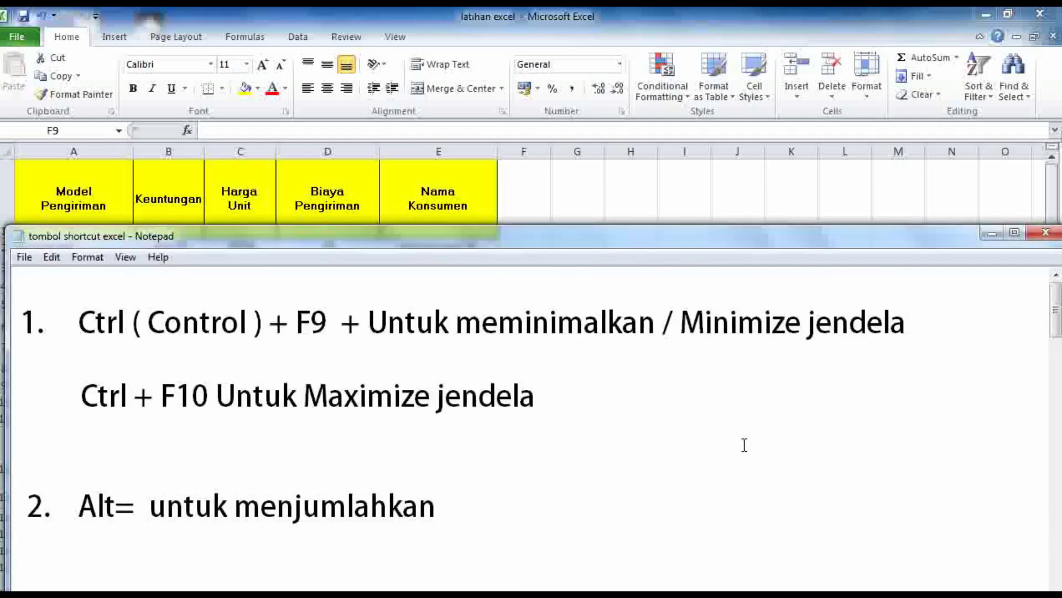